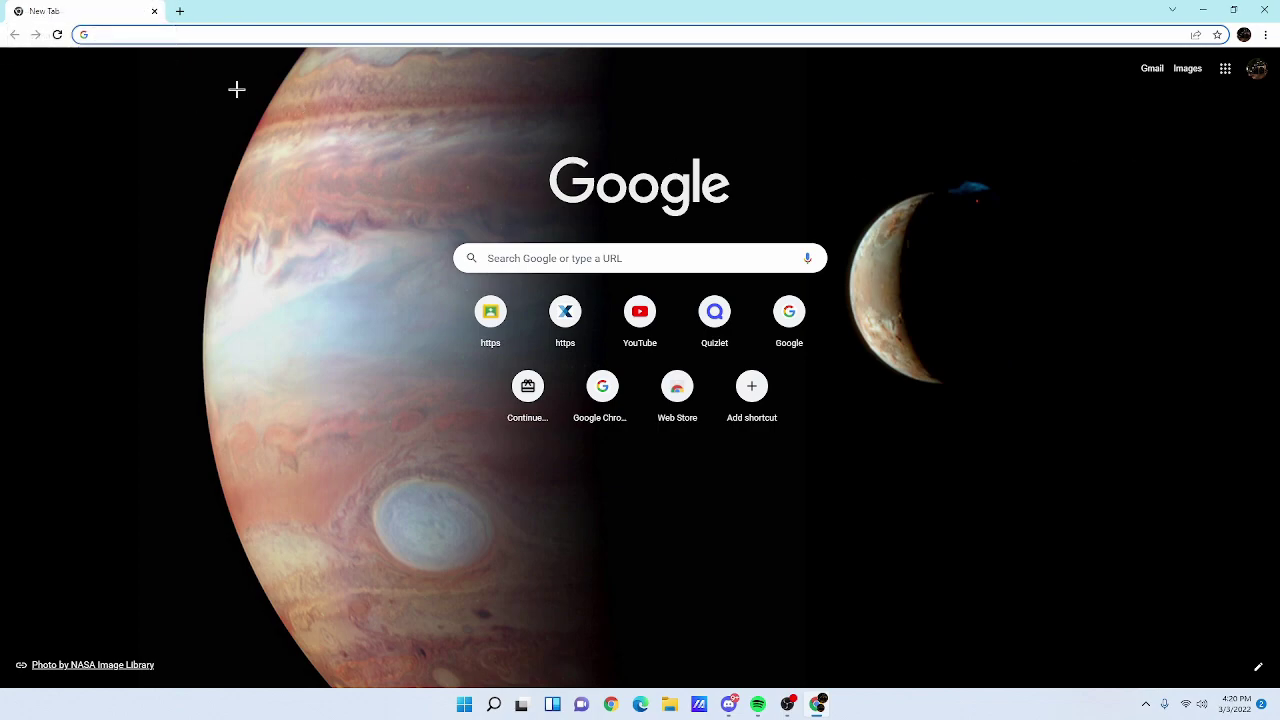
- Search the web for blender and open the blender.org home page to view its Blender download option
{"action": "type", "text": "blender"}
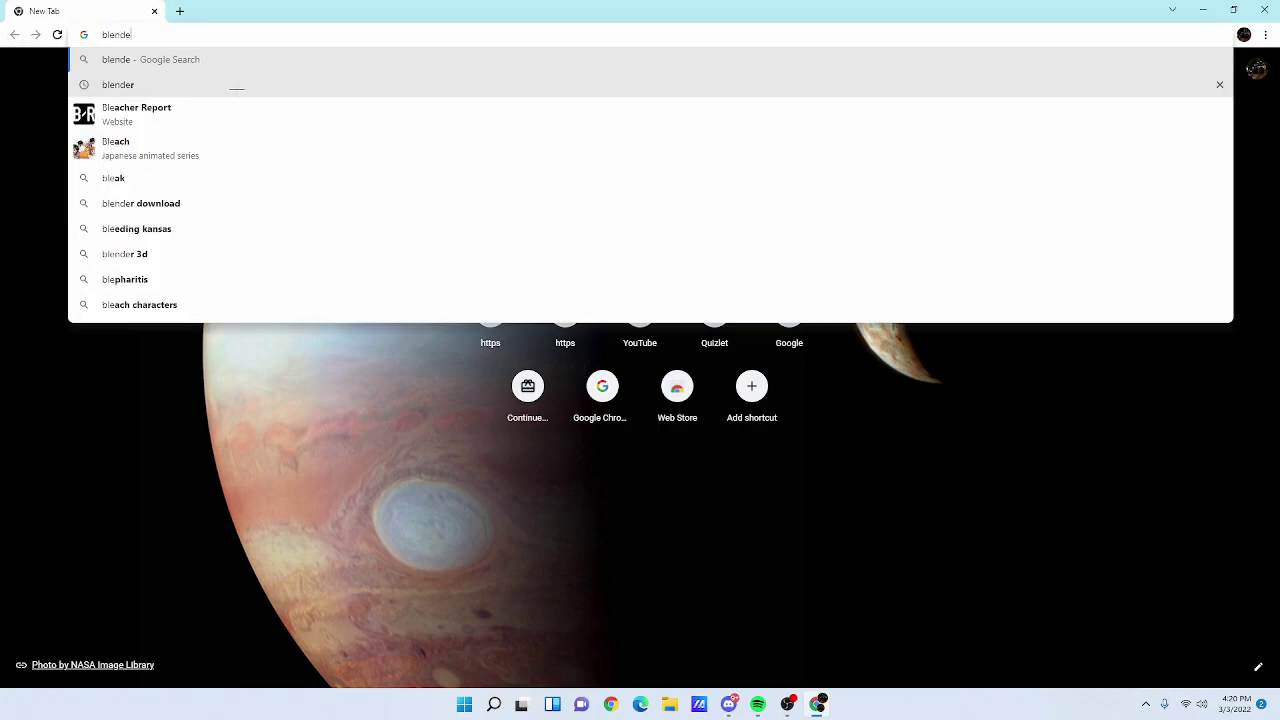
{"action": "key", "text": "Return"}
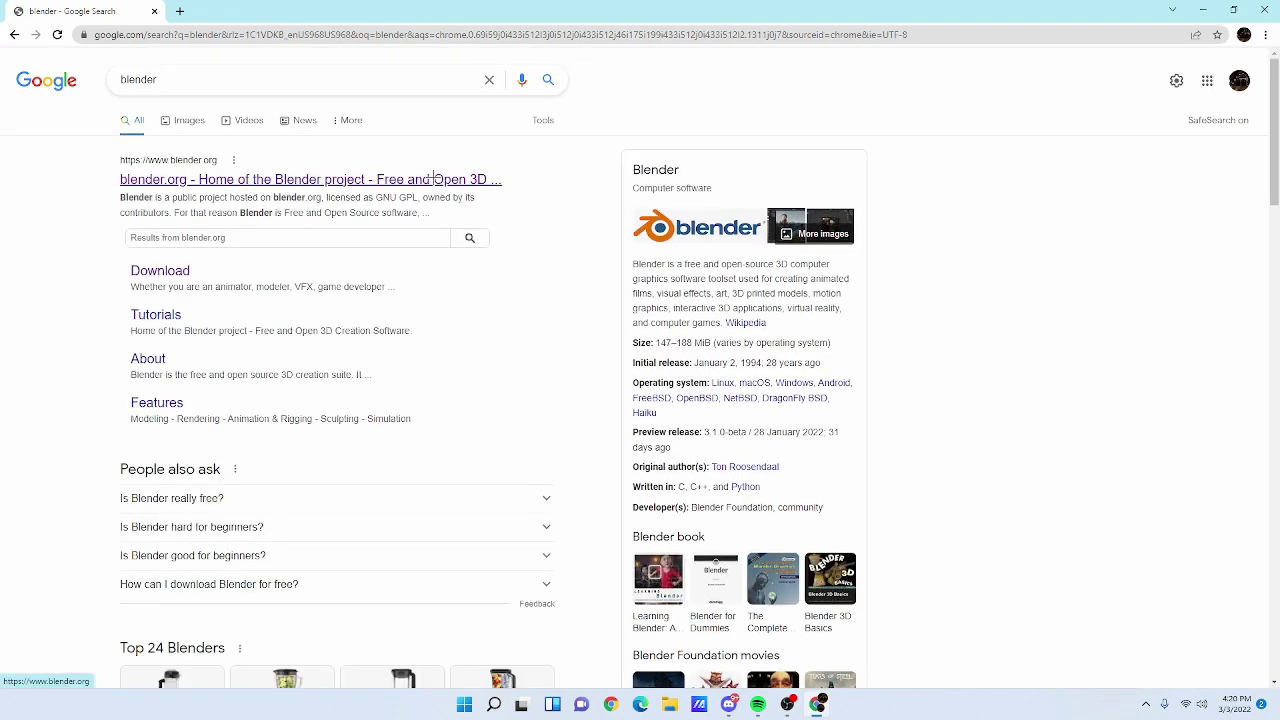
{"action": "left_click", "coordinate": [432, 179]}
{"action": "scroll", "coordinate": [362, 451], "scroll_direction": "down", "scroll_amount": 1}
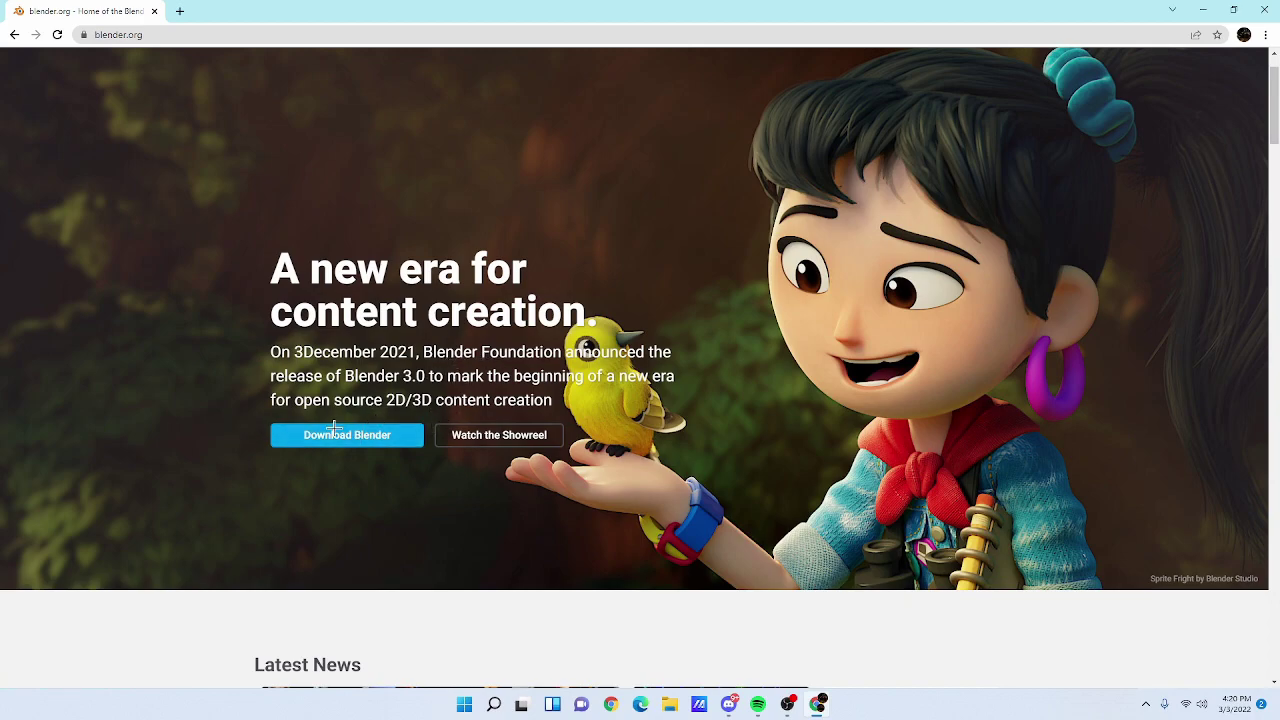
{"action": "left_click", "coordinate": [1267, 10]}
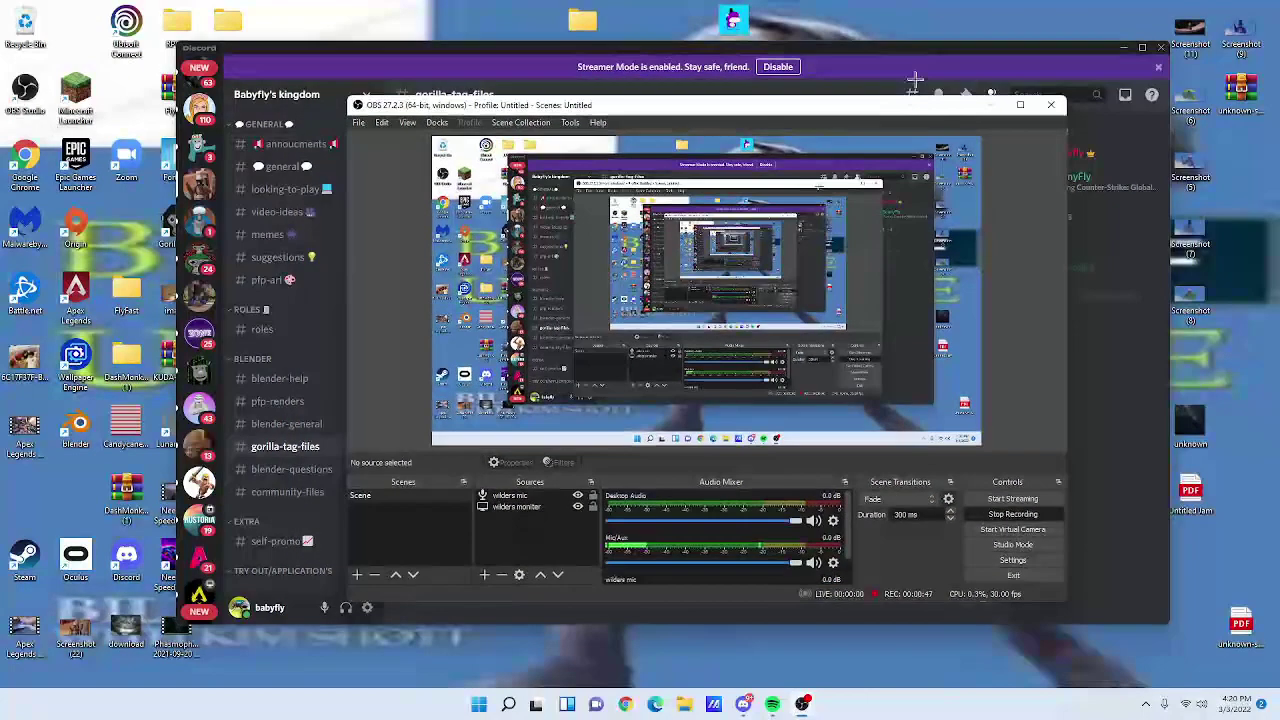
- Download Gorilla_tag_Stuff_FIXED.zip from Discord's gorilla-tag-files channel and show the archive in the Downloads folder
{"action": "left_click_drag", "start_coordinate": [968, 45], "coordinate": [864, 57]}
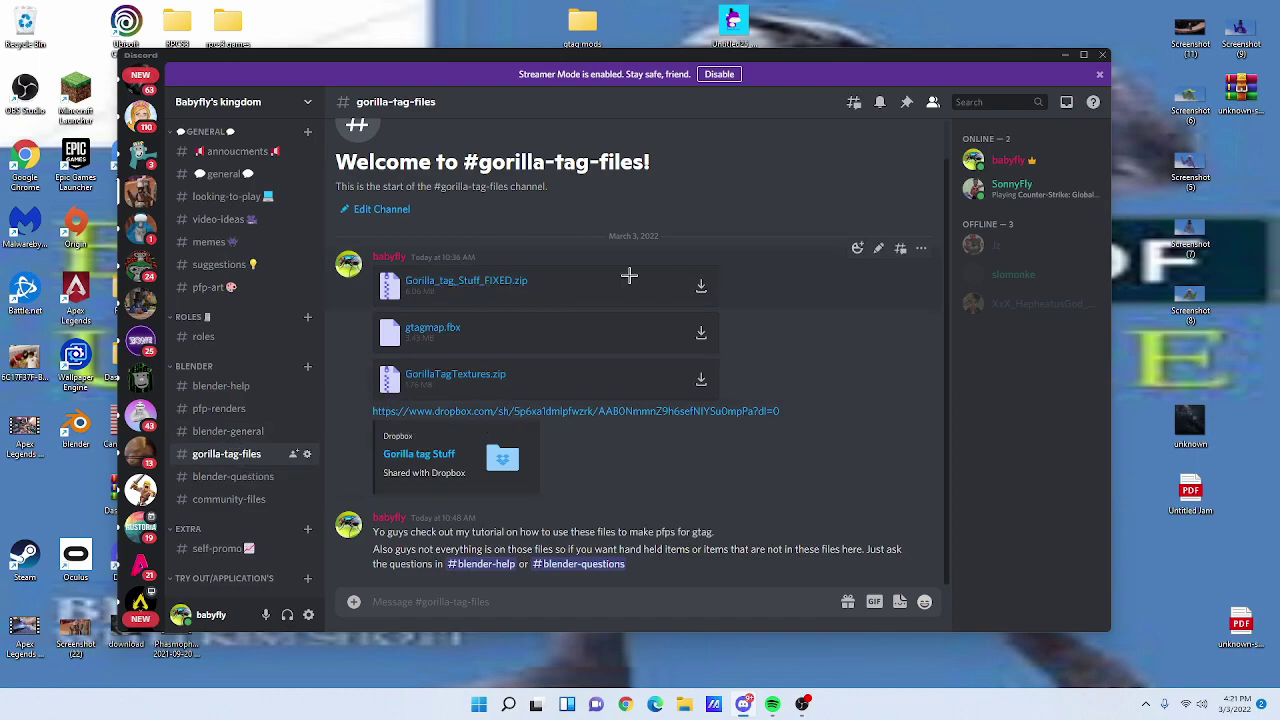
{"action": "left_click", "coordinate": [701, 285]}
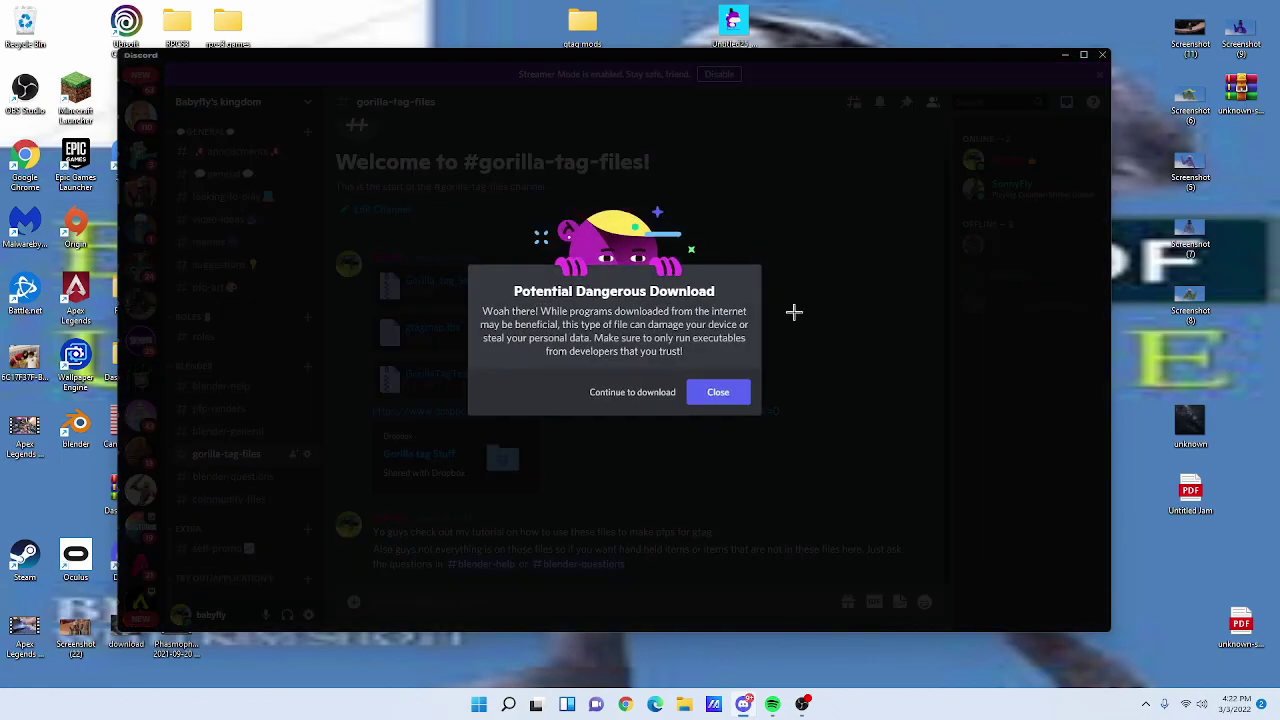
{"action": "left_click", "coordinate": [630, 391]}
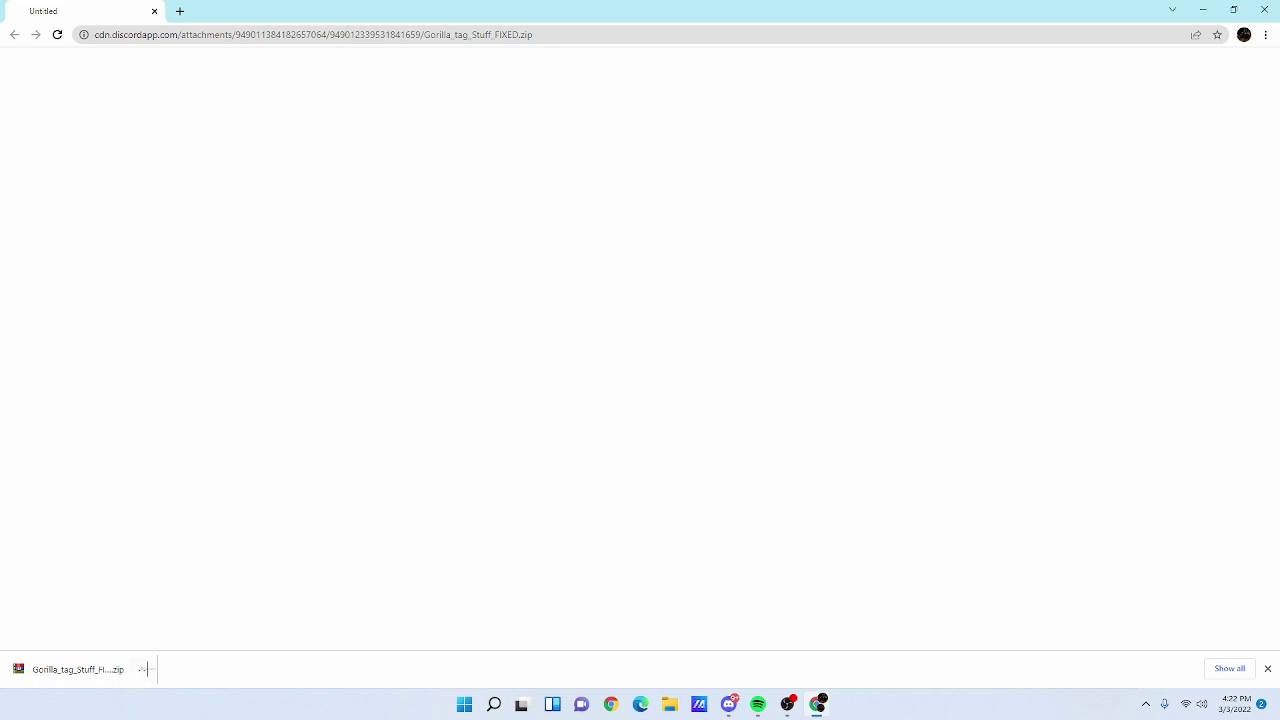
{"action": "left_click", "coordinate": [142, 669]}
{"action": "left_click", "coordinate": [178, 621]}
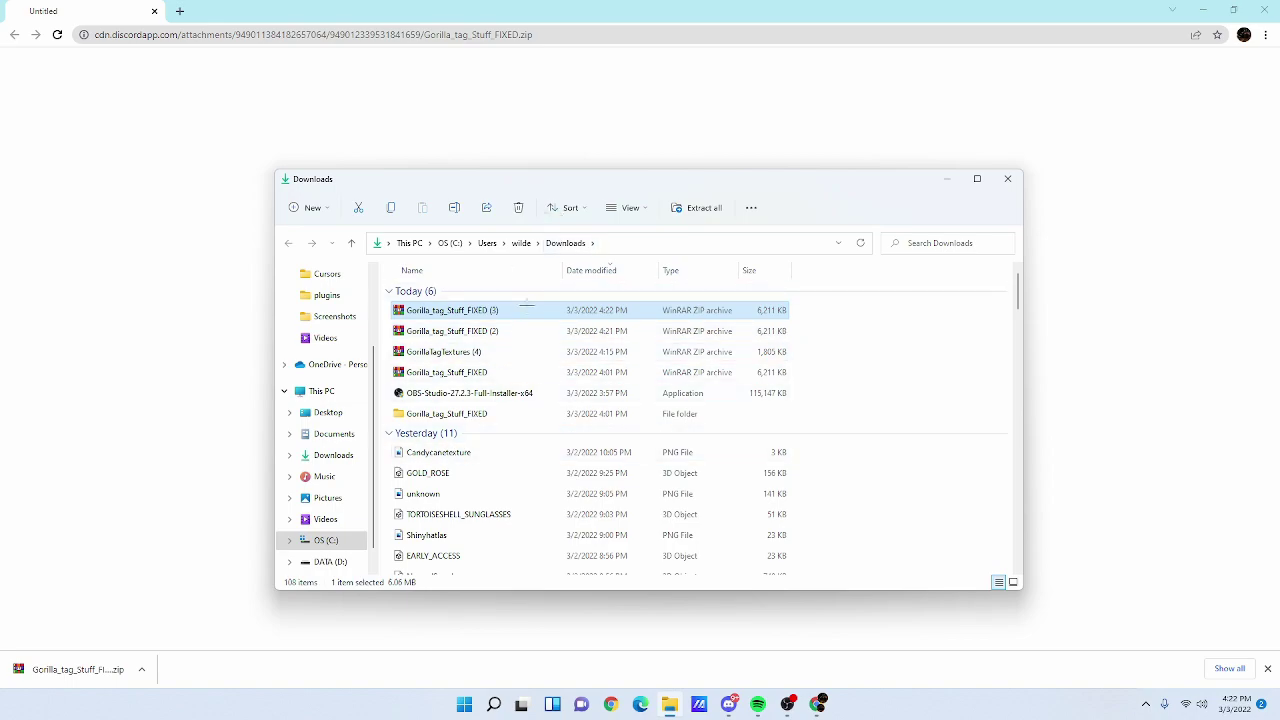
{"action": "right_click", "coordinate": [517, 314]}
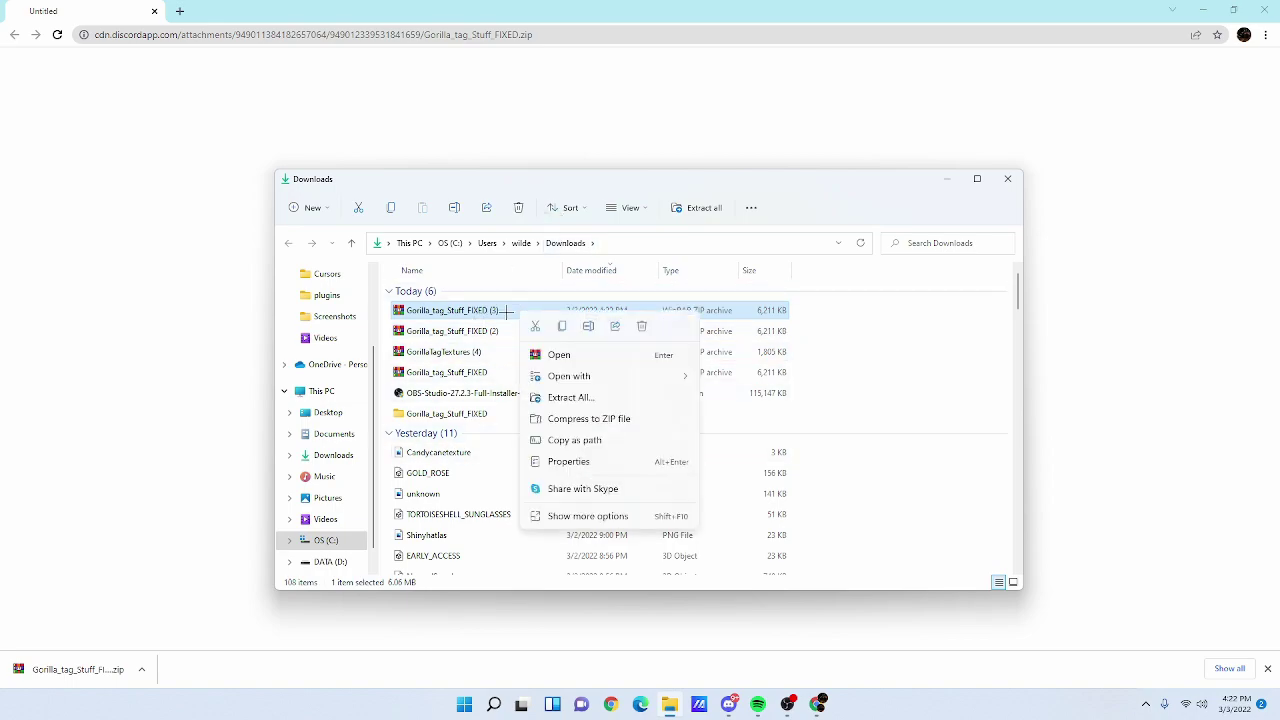
{"action": "left_click", "coordinate": [551, 398]}
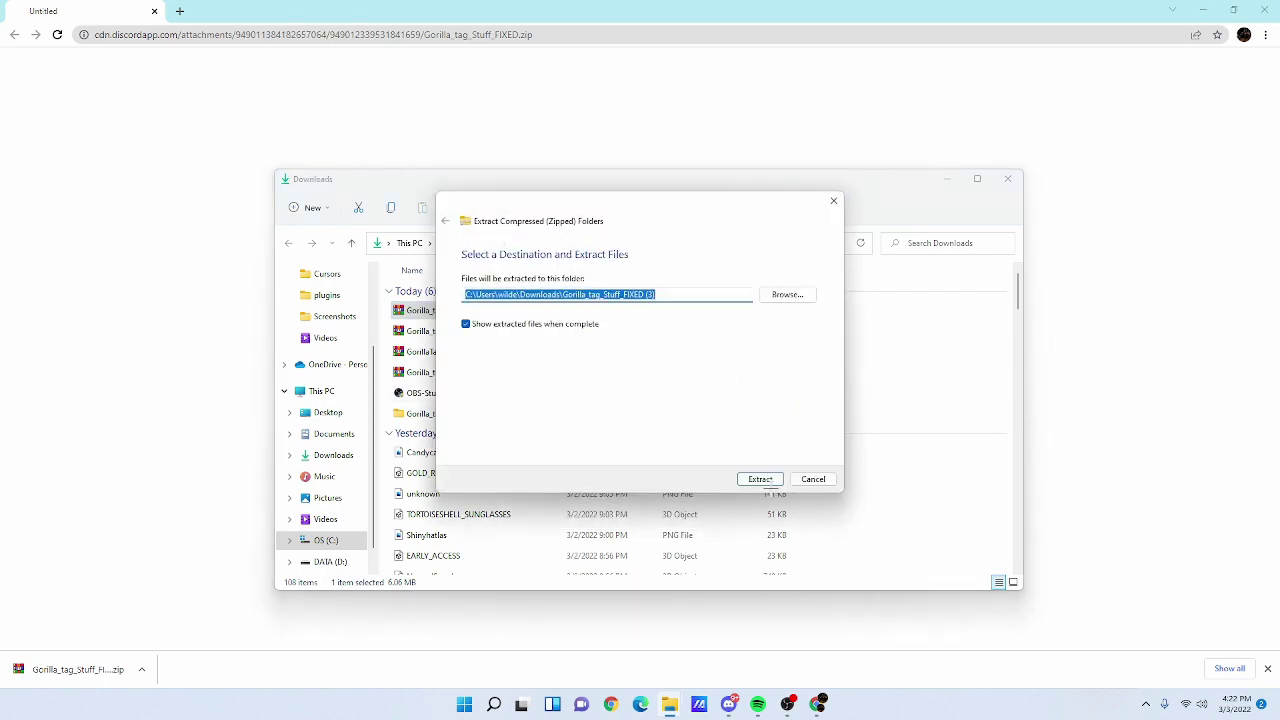
{"action": "left_click", "coordinate": [832, 204]}
{"action": "left_click", "coordinate": [1007, 178]}
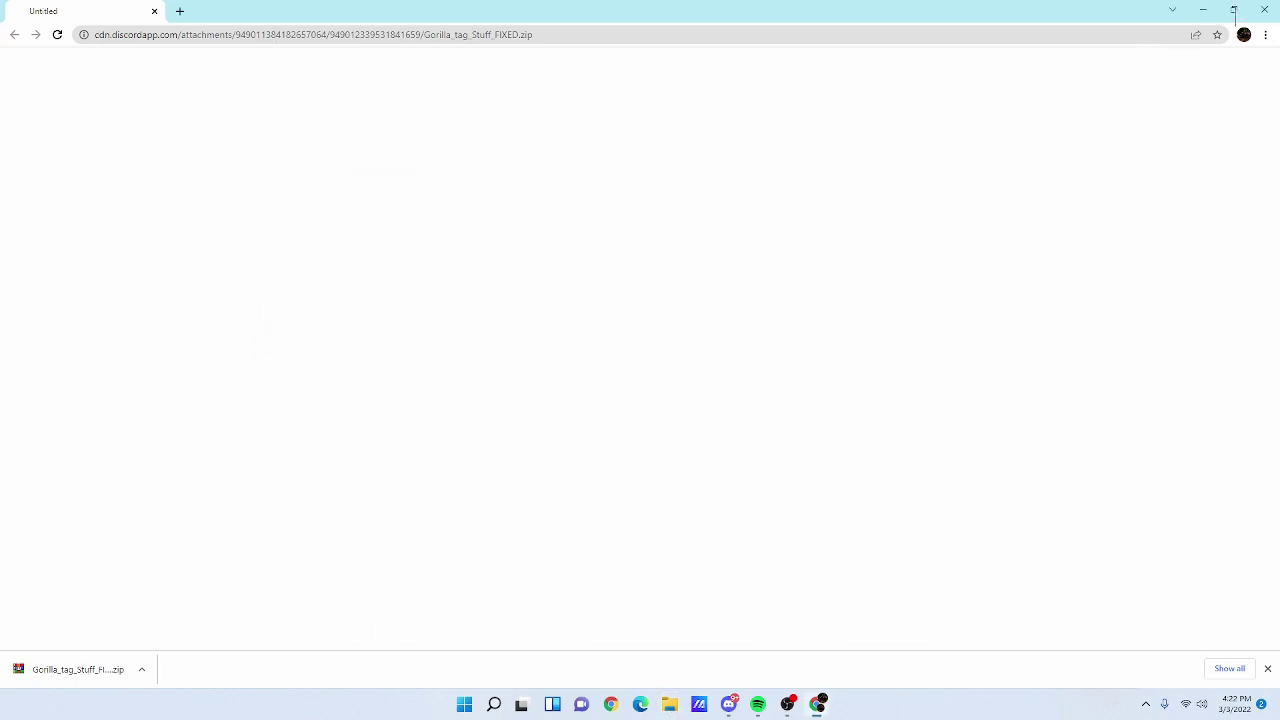
{"action": "left_click", "coordinate": [1259, 10]}
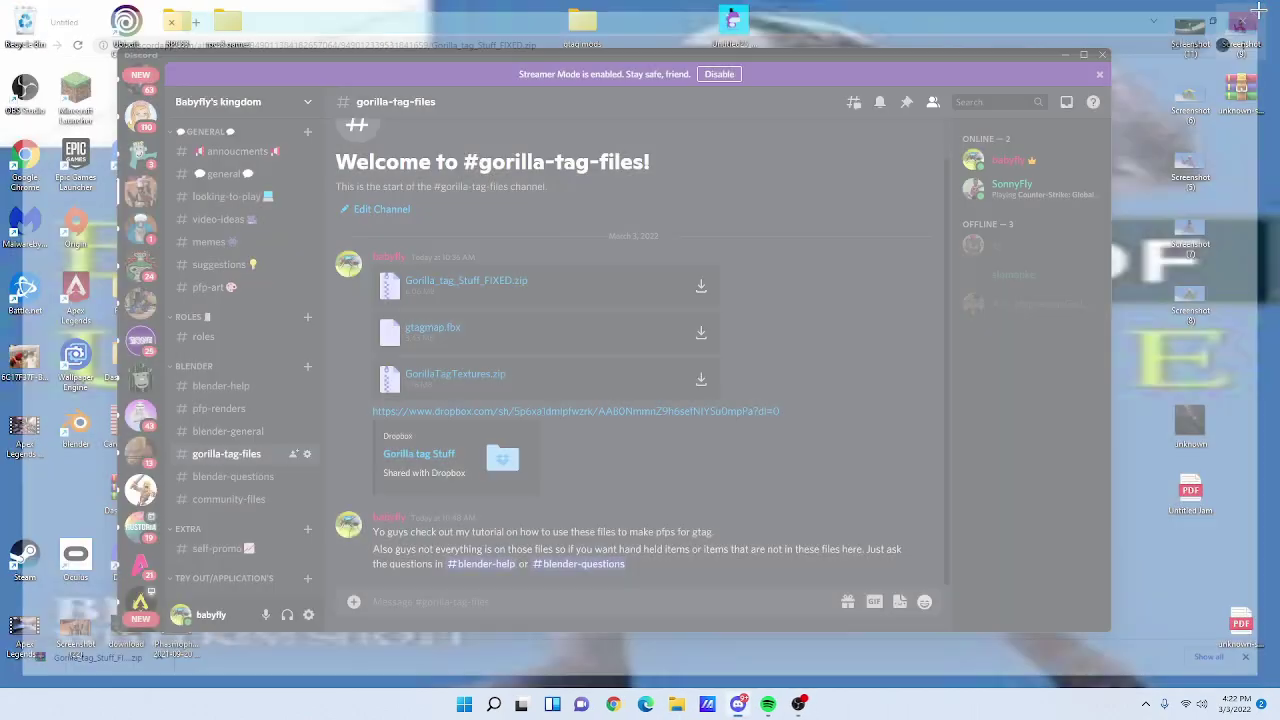
{"action": "left_click_drag", "start_coordinate": [1000, 57], "coordinate": [1018, 51]}
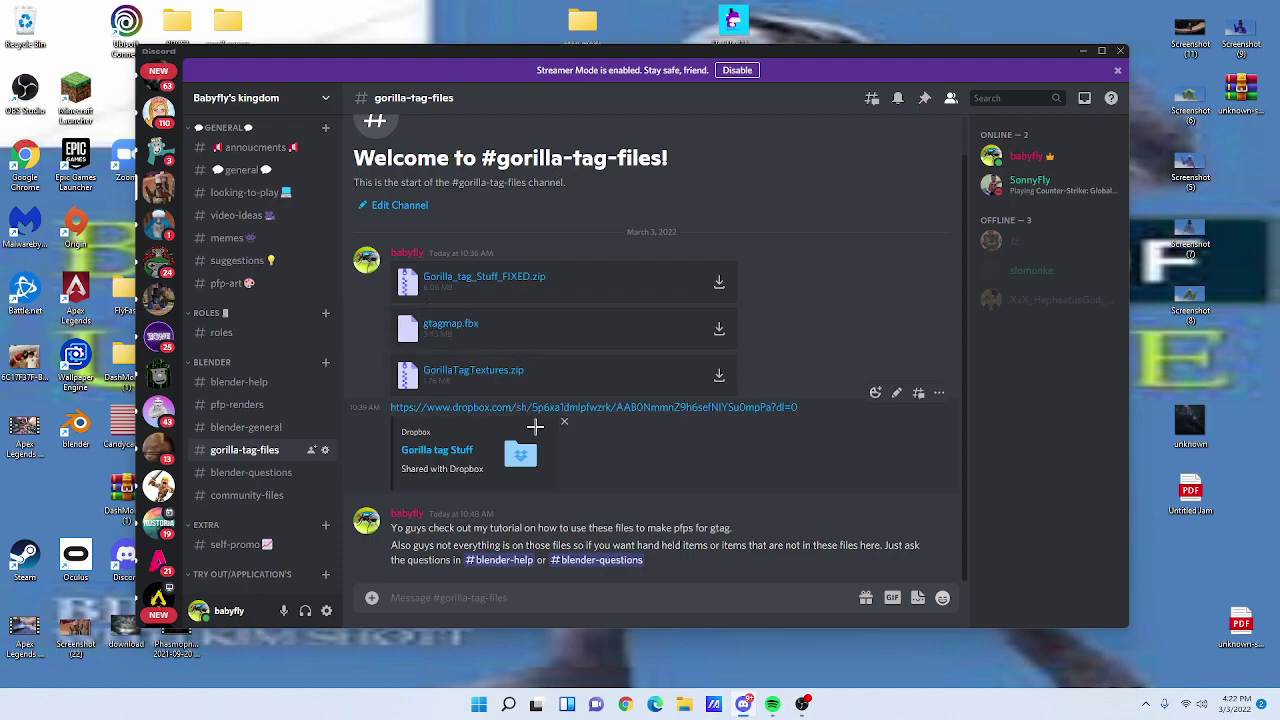
{"action": "mouse_move", "coordinate": [542, 50]}
{"action": "left_mouse_down"}
{"action": "mouse_move", "coordinate": [580, 20]}
{"action": "mouse_move", "coordinate": [552, 41]}
{"action": "left_mouse_up"}
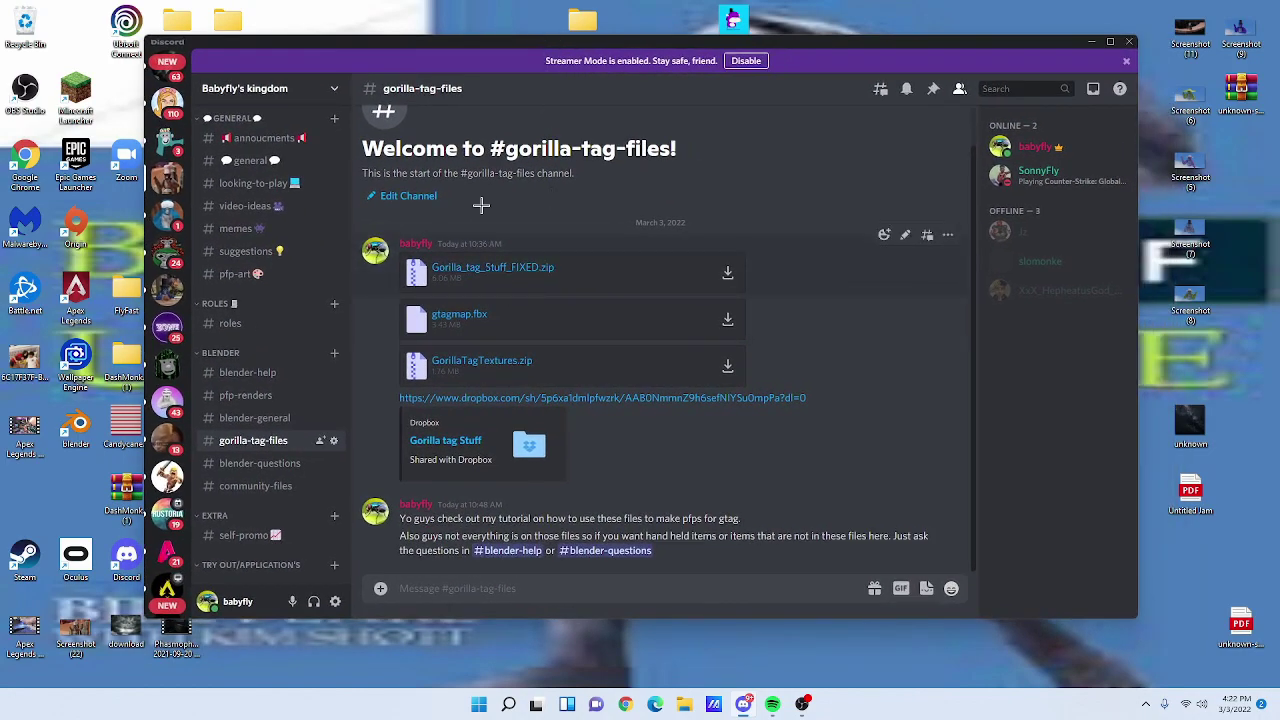
{"action": "left_click_drag", "start_coordinate": [471, 42], "coordinate": [551, 42]}
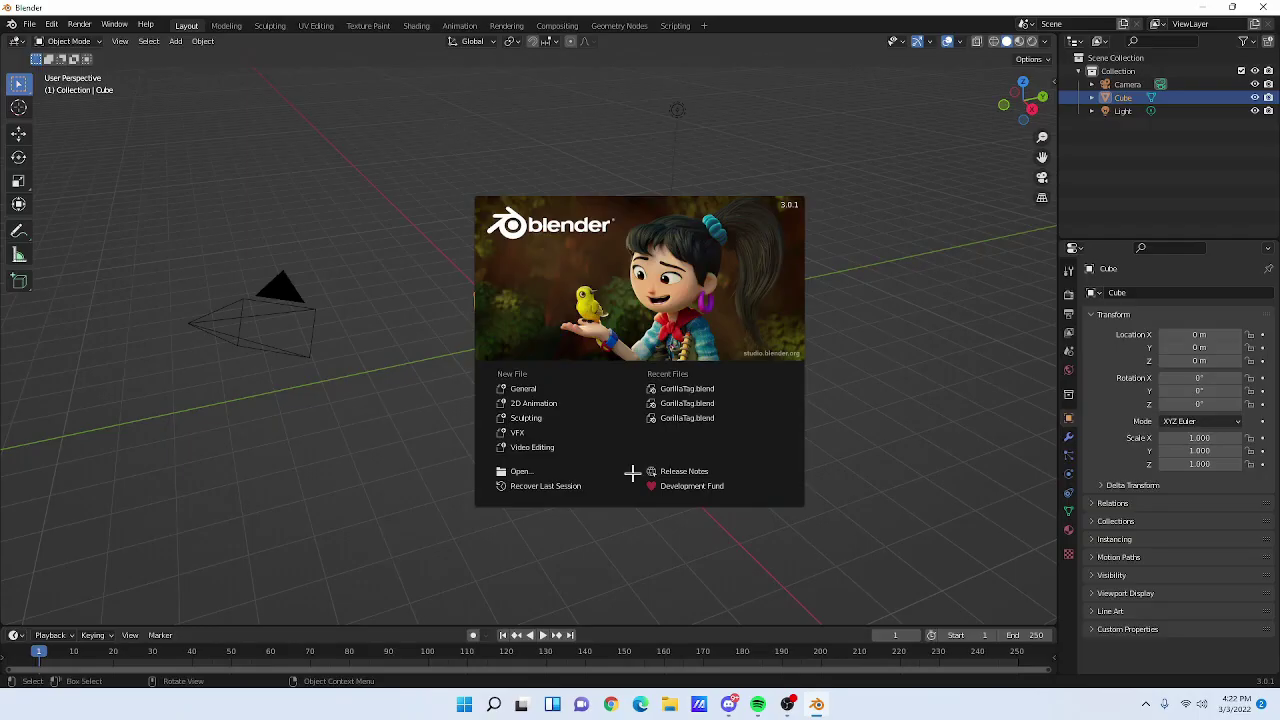
- Open GorillaTag.blend in Blender from Downloads\Gorilla_tag_Stuff_FIXED (1)\Gorilla tag Stuff\Blender Project
{"action": "left_click", "coordinate": [538, 471]}
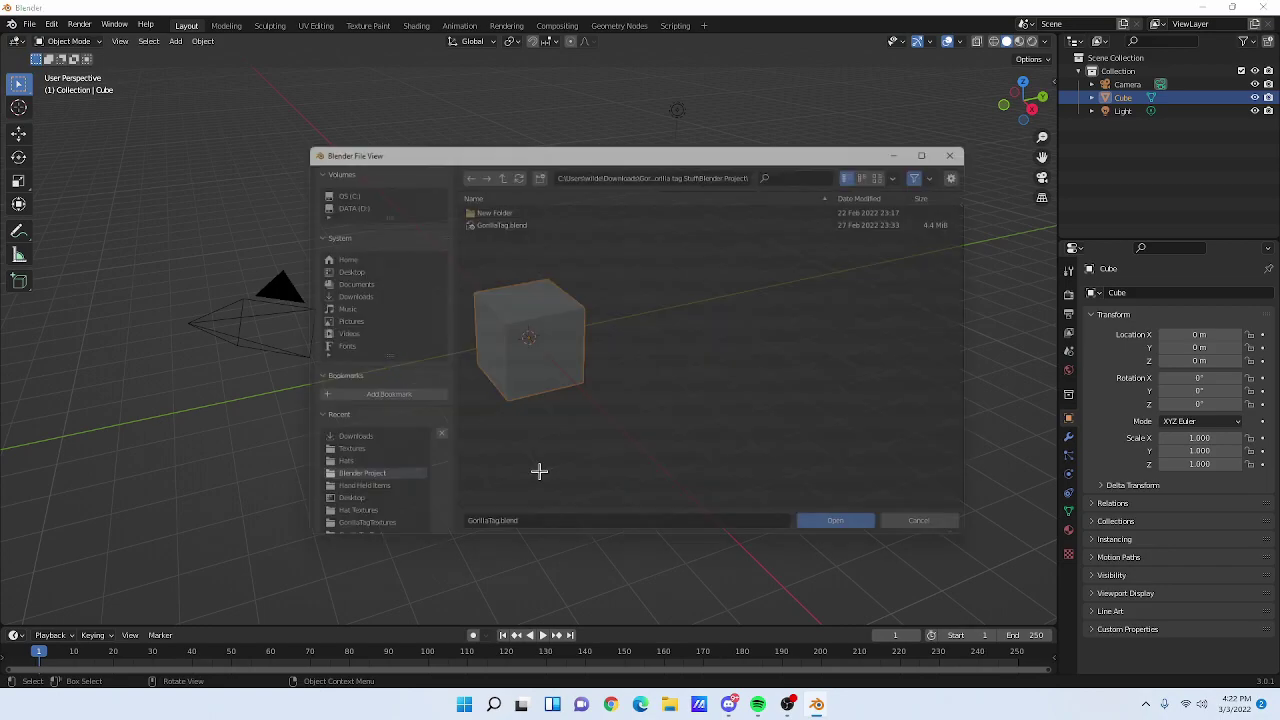
{"action": "left_click", "coordinate": [360, 294]}
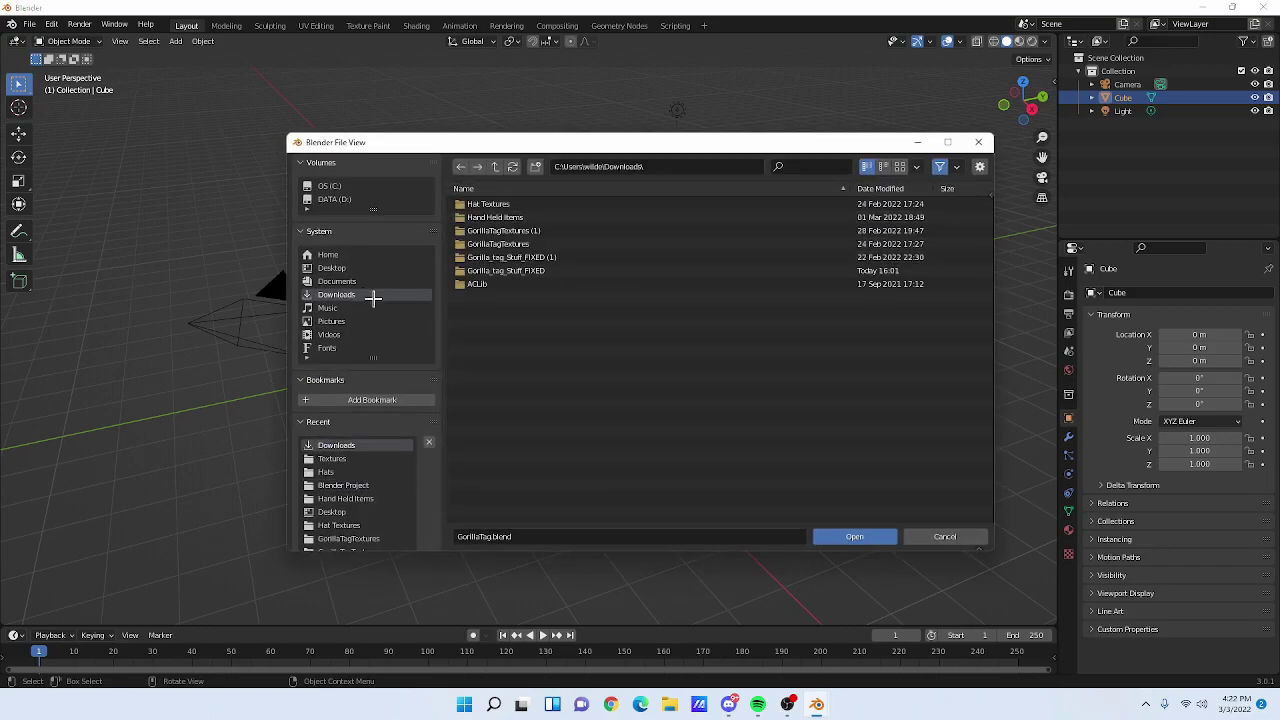
{"action": "double_click", "coordinate": [550, 257]}
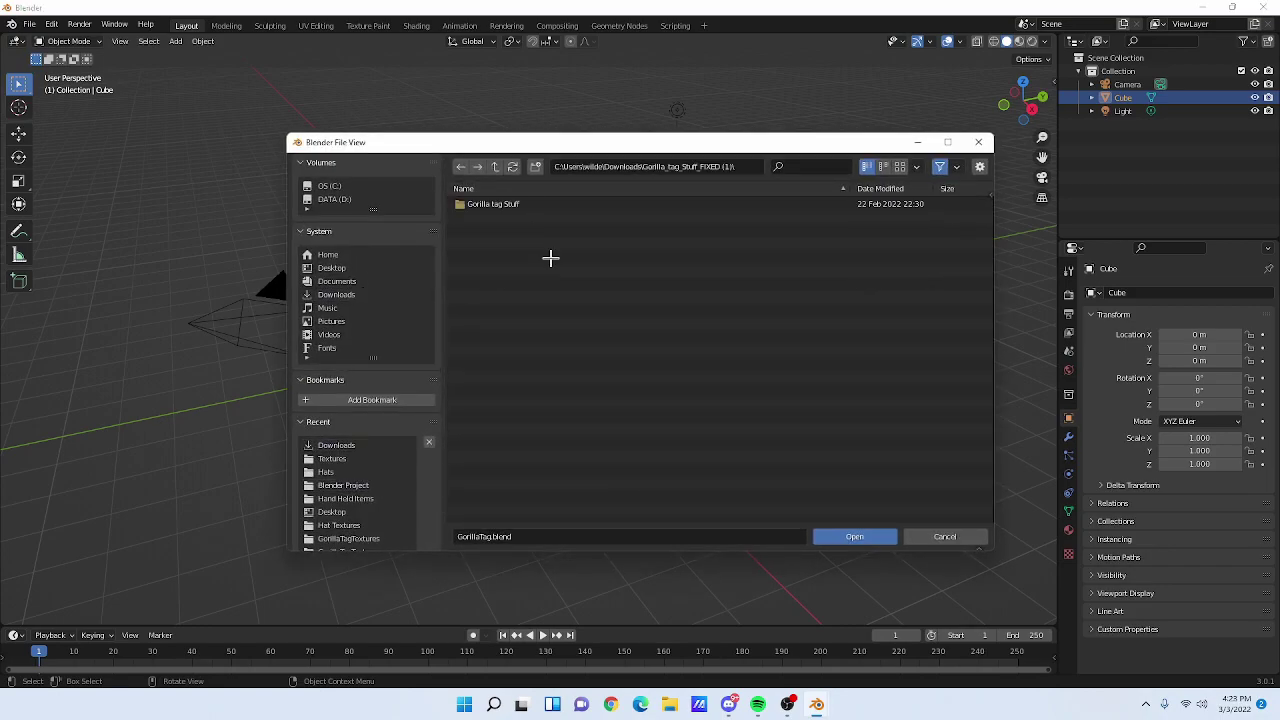
{"action": "double_click", "coordinate": [559, 205]}
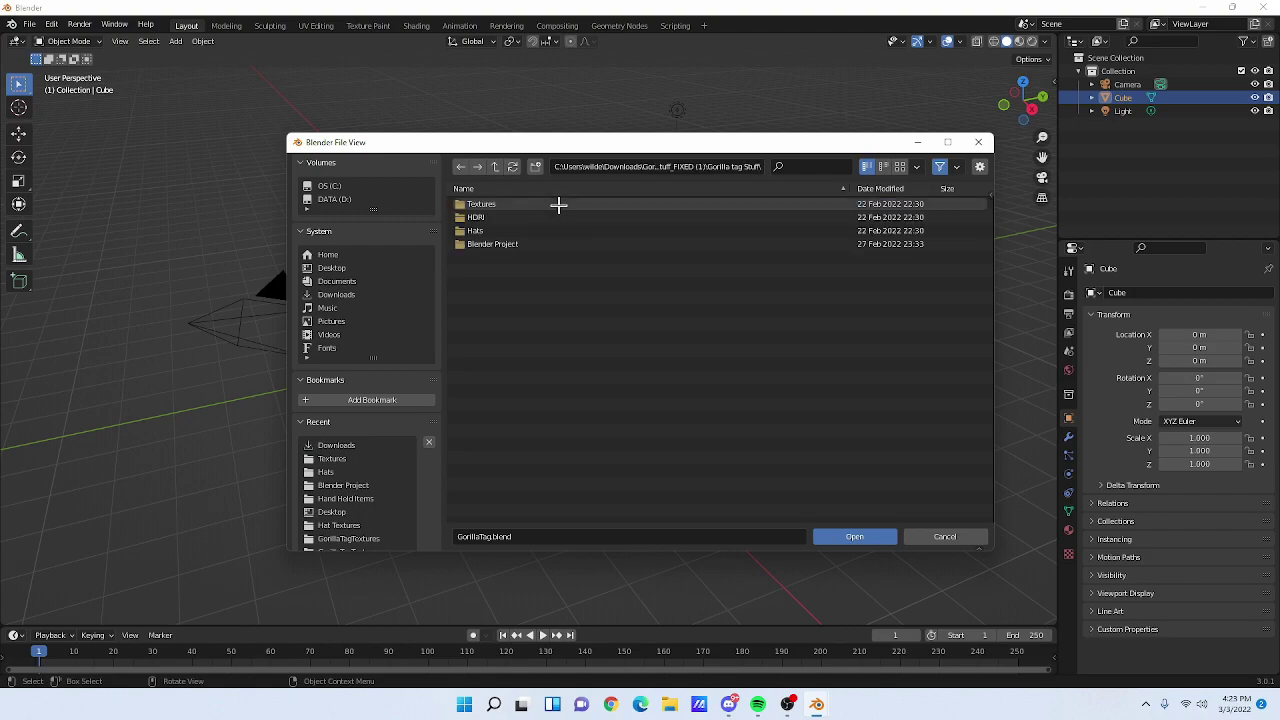
{"action": "double_click", "coordinate": [519, 245]}
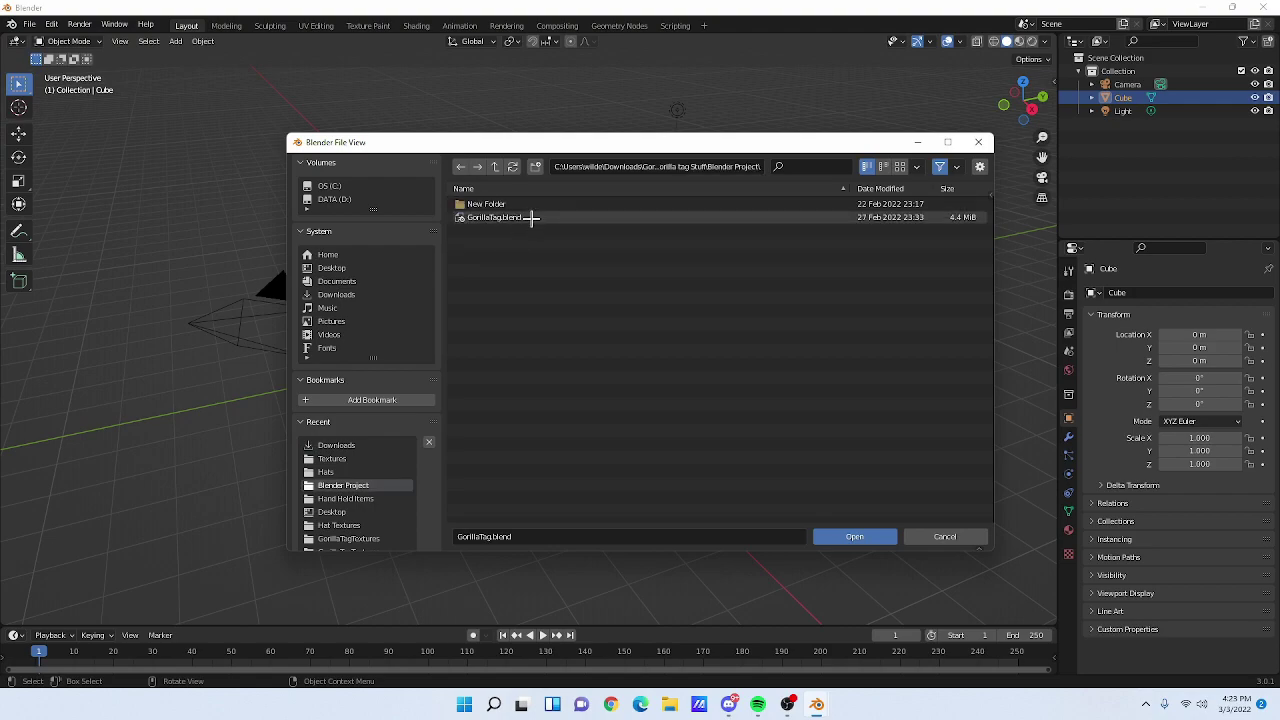
{"action": "double_click", "coordinate": [531, 217]}
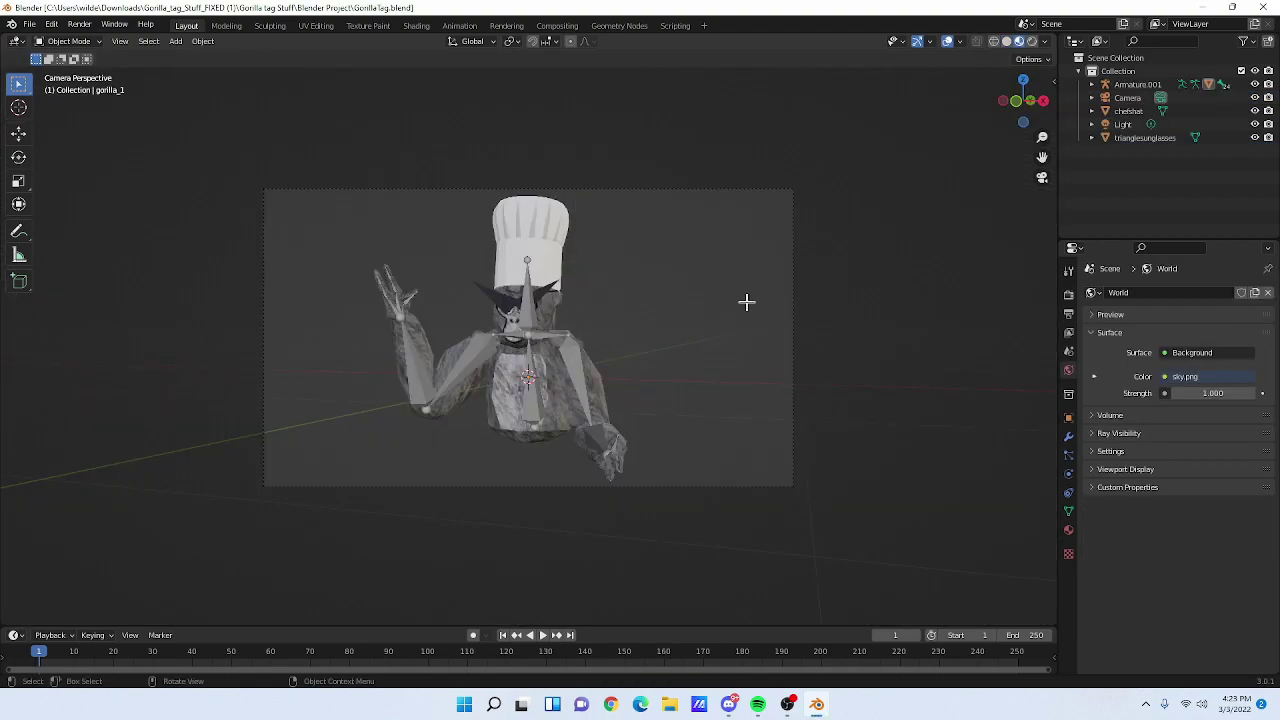
- Leave the camera view and delete the chef's hat and the triangle sunglasses from the gorilla
{"action": "left_click", "coordinate": [1042, 177]}
{"action": "middle_click_drag", "start_coordinate": [471, 289], "coordinate": [548, 255]}
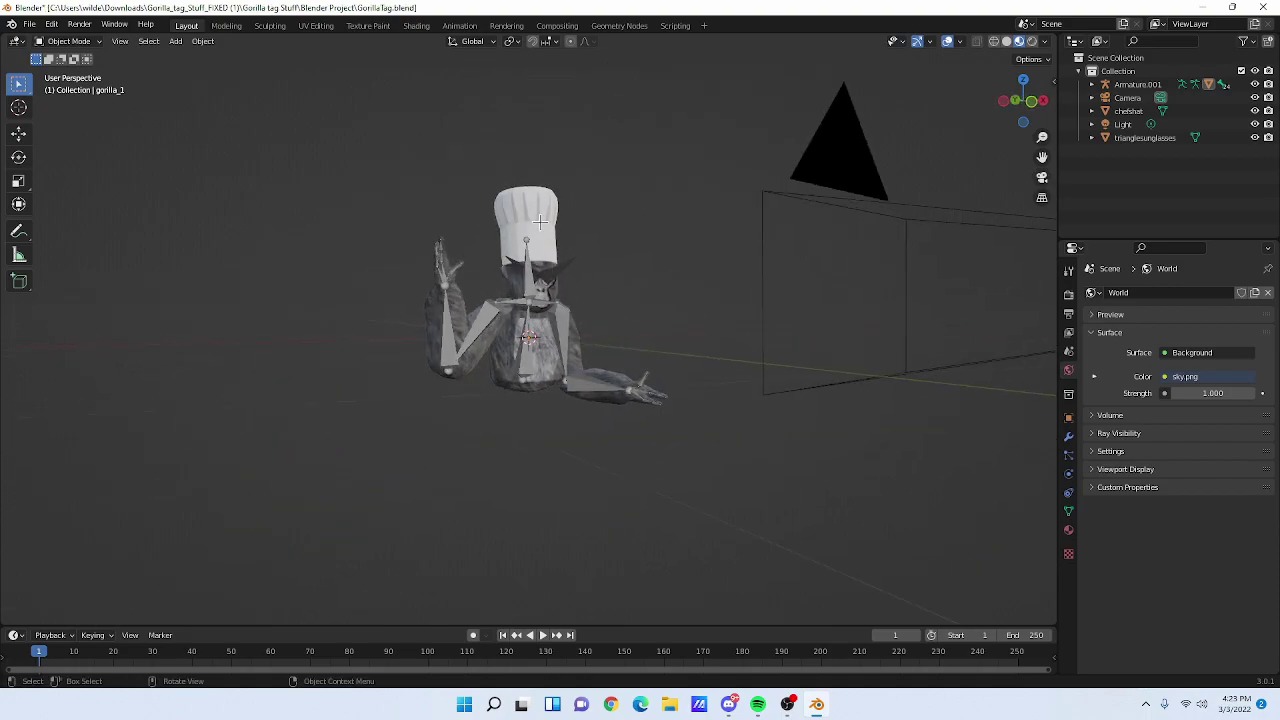
{"action": "left_click", "coordinate": [541, 222]}
{"action": "right_click", "coordinate": [541, 222]}
{"action": "left_click", "coordinate": [491, 452]}
{"action": "left_click", "coordinate": [556, 273]}
{"action": "right_click", "coordinate": [556, 273]}
{"action": "left_click", "coordinate": [560, 277]}
{"action": "middle_click_drag", "start_coordinate": [569, 294], "coordinate": [561, 320]}
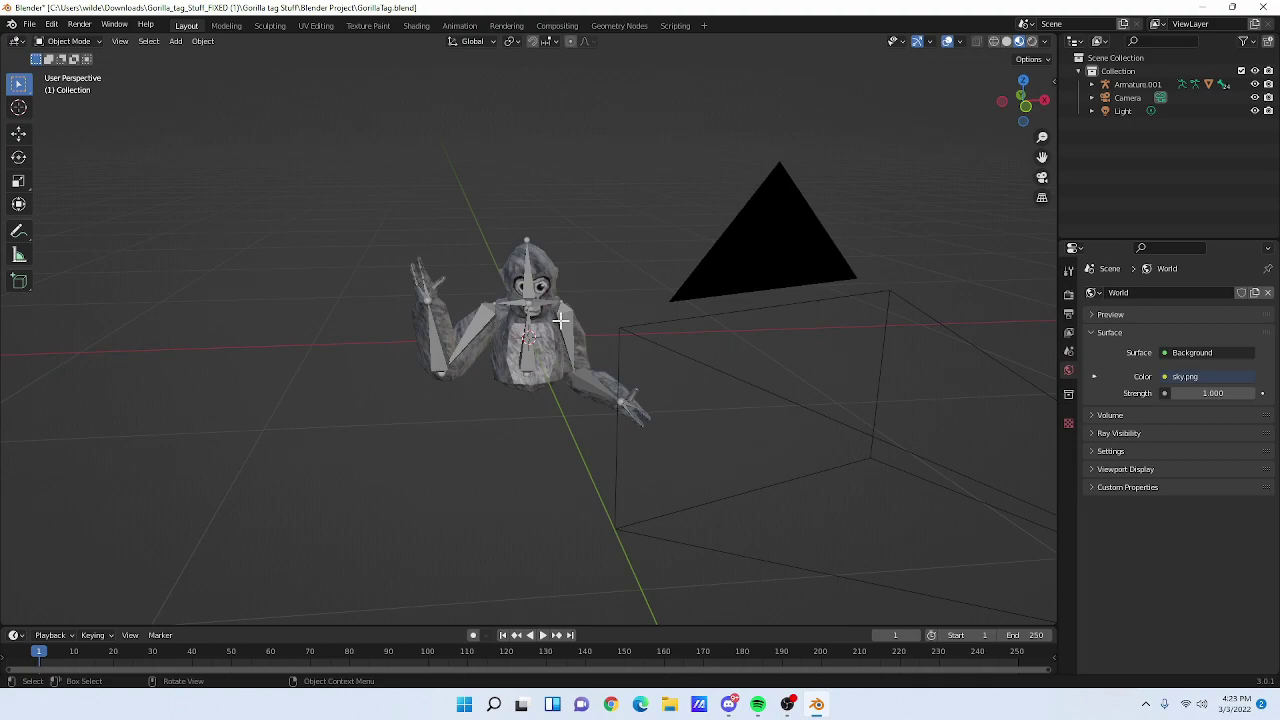
- Compare the gorilla in solid and rendered viewport shading and return to material preview
{"action": "left_click", "coordinate": [545, 263]}
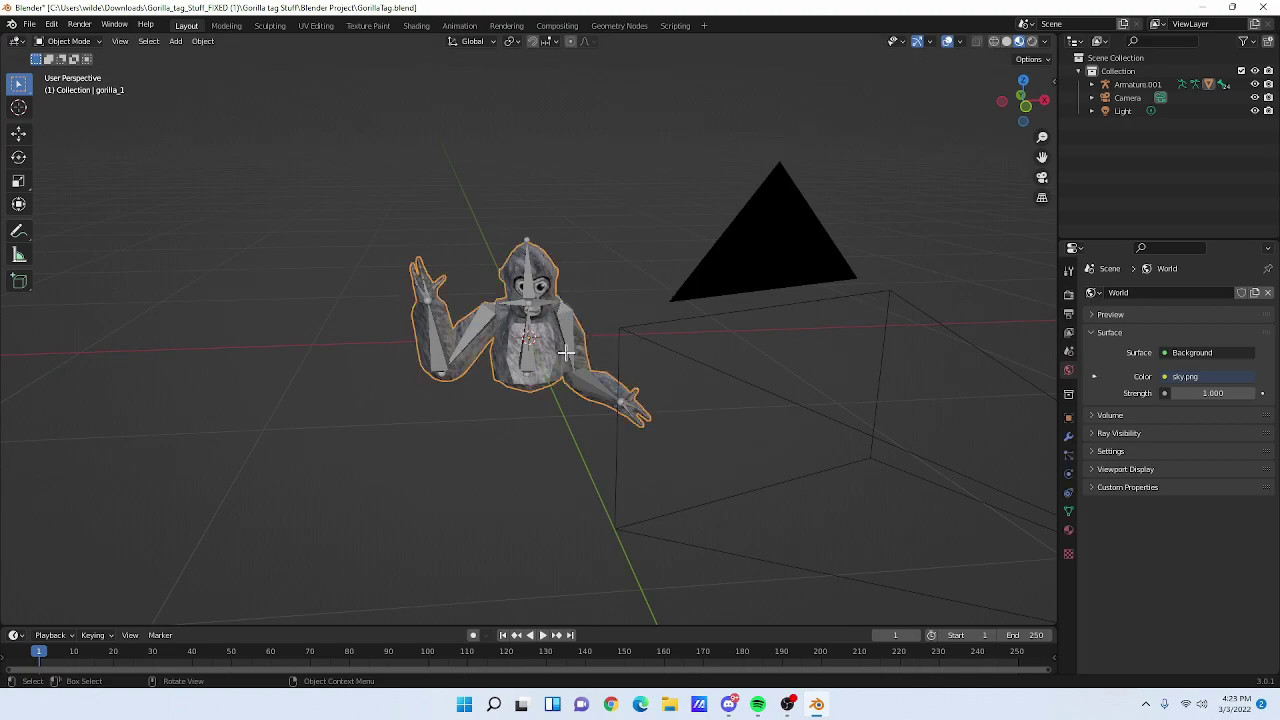
{"action": "left_click", "coordinate": [1006, 41]}
{"action": "mouse_move", "coordinate": [705, 216]}
{"action": "middle_mouse_down"}
{"action": "mouse_move", "coordinate": [740, 194]}
{"action": "mouse_move", "coordinate": [641, 398]}
{"action": "mouse_move", "coordinate": [551, 411]}
{"action": "mouse_move", "coordinate": [963, 106]}
{"action": "mouse_move", "coordinate": [623, 297]}
{"action": "middle_mouse_up"}
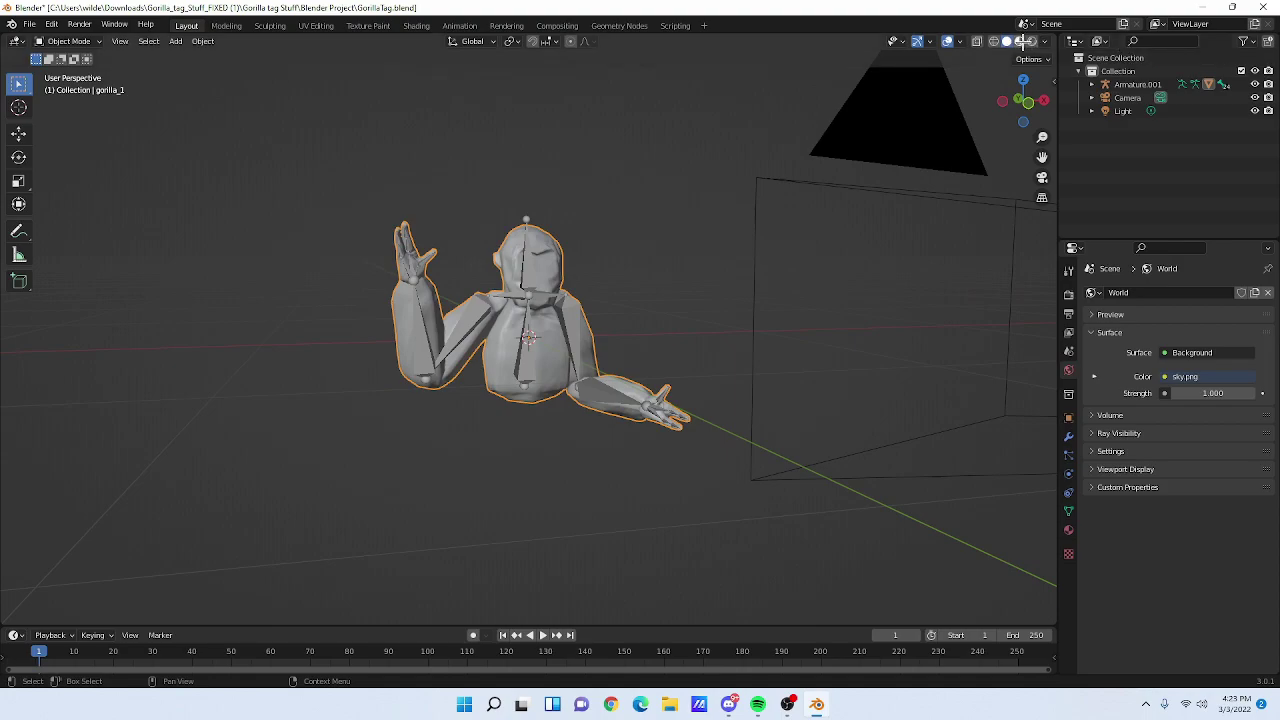
{"action": "left_click", "coordinate": [1033, 41]}
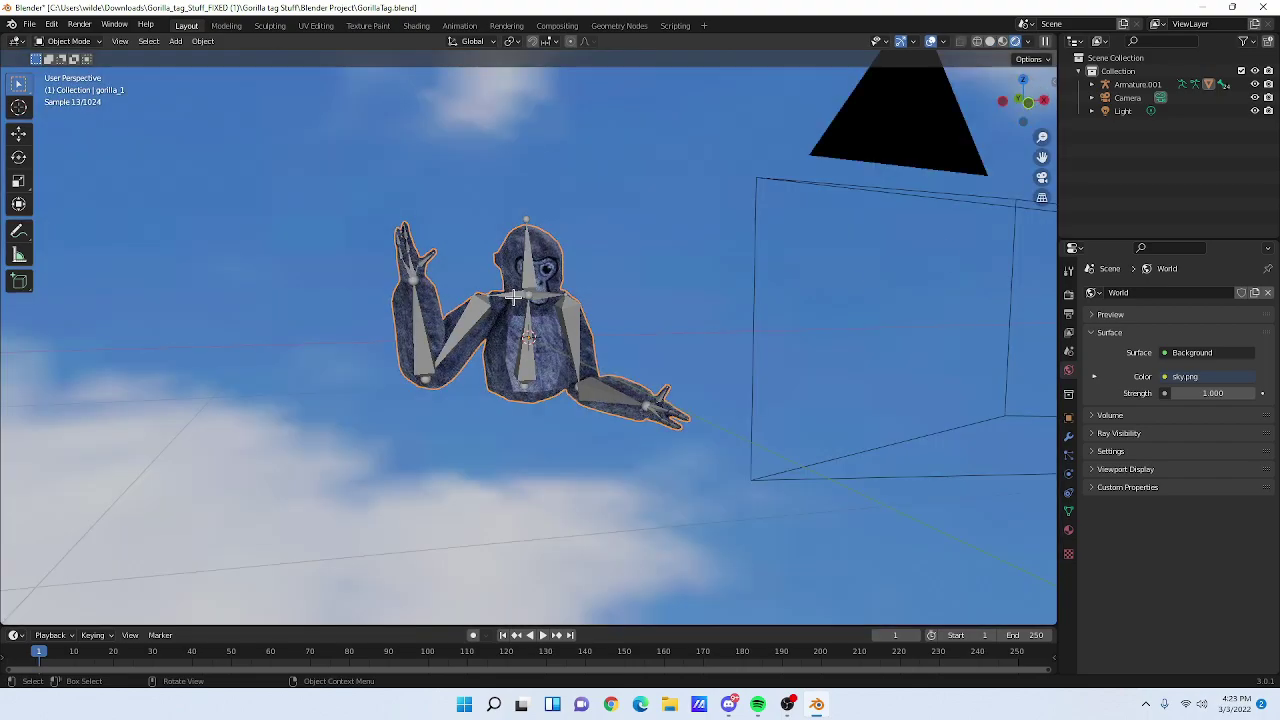
{"action": "left_click", "coordinate": [1004, 41]}
{"action": "mouse_move", "coordinate": [549, 272]}
{"action": "middle_mouse_down"}
{"action": "mouse_move", "coordinate": [900, 265]}
{"action": "mouse_move", "coordinate": [509, 286]}
{"action": "mouse_move", "coordinate": [560, 290]}
{"action": "middle_mouse_up"}
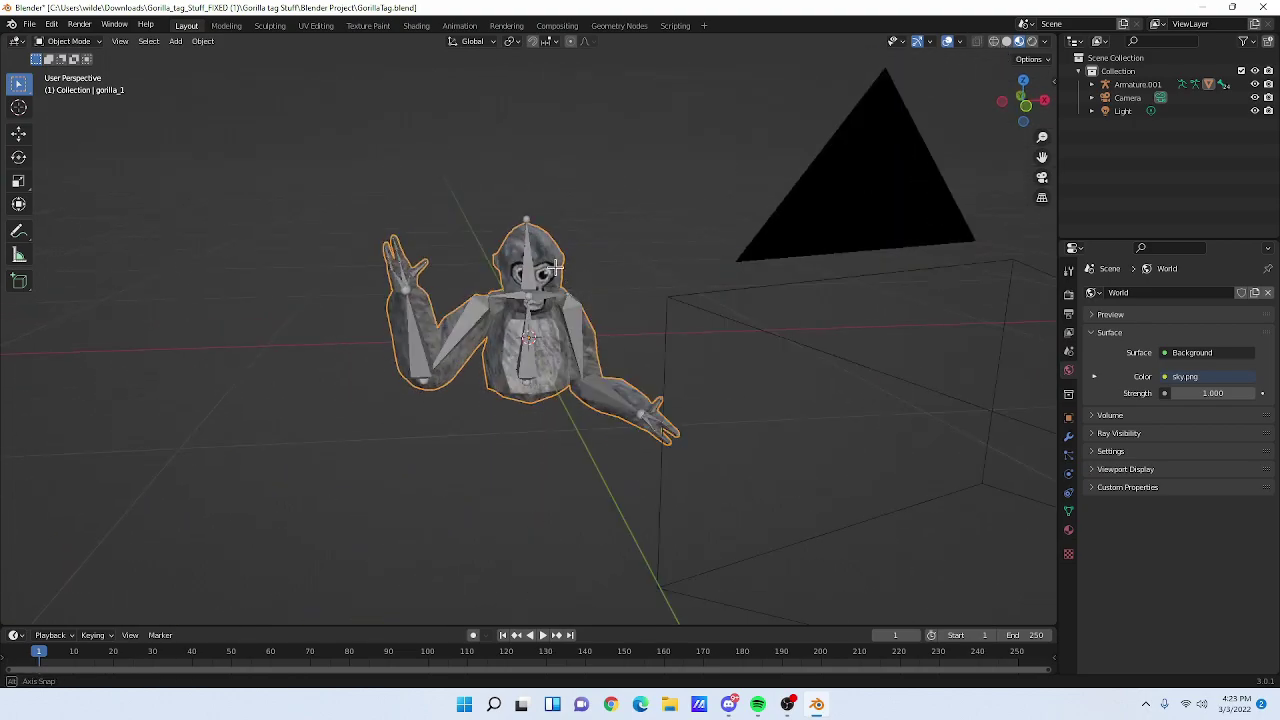
- Examine the gorilla model and its armature up close and from several angles
{"action": "middle_click_drag", "start_coordinate": [571, 277], "coordinate": [574, 266]}
{"action": "scroll", "coordinate": [563, 269], "scroll_direction": "up", "scroll_amount": 3}
{"action": "scroll", "coordinate": [565, 270], "scroll_direction": "down", "scroll_amount": 4}
{"action": "scroll", "coordinate": [566, 271], "scroll_direction": "up", "scroll_amount": 4}
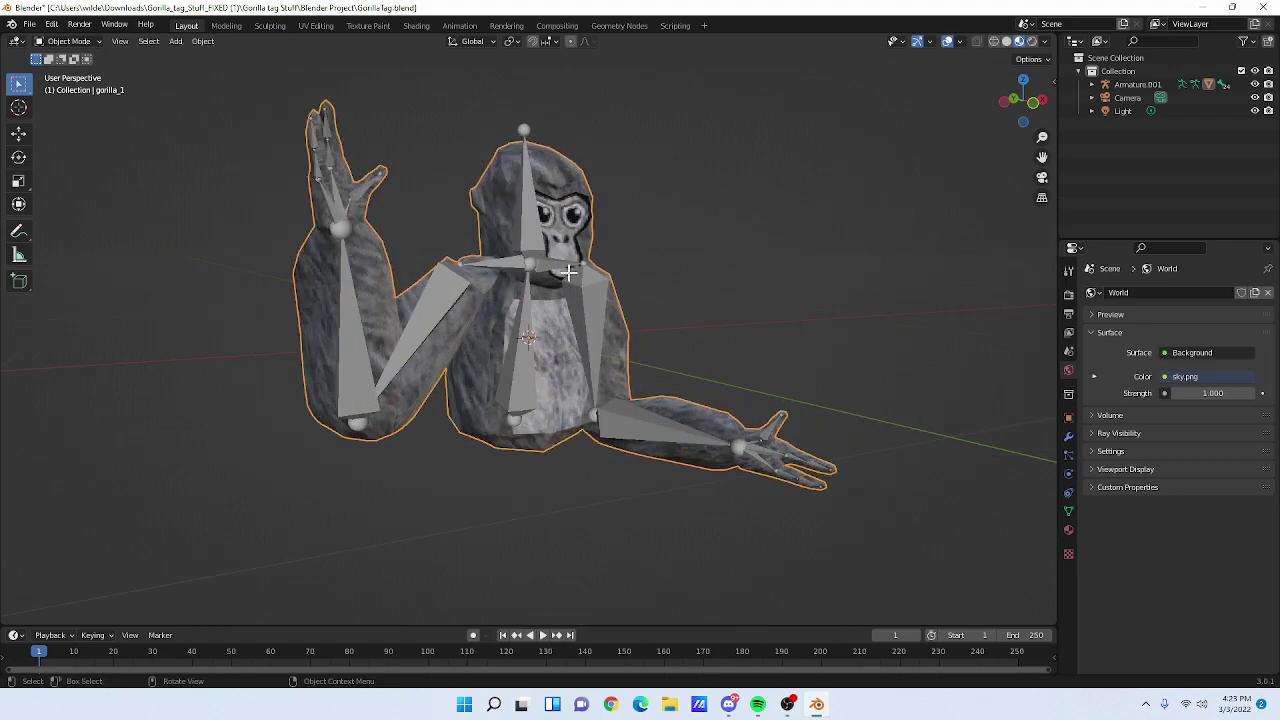
{"action": "scroll", "coordinate": [567, 272], "scroll_direction": "down", "scroll_amount": 1}
{"action": "middle_click_drag", "start_coordinate": [765, 266], "coordinate": [690, 266]}
{"action": "scroll", "coordinate": [690, 266], "scroll_direction": "down", "scroll_amount": 1}
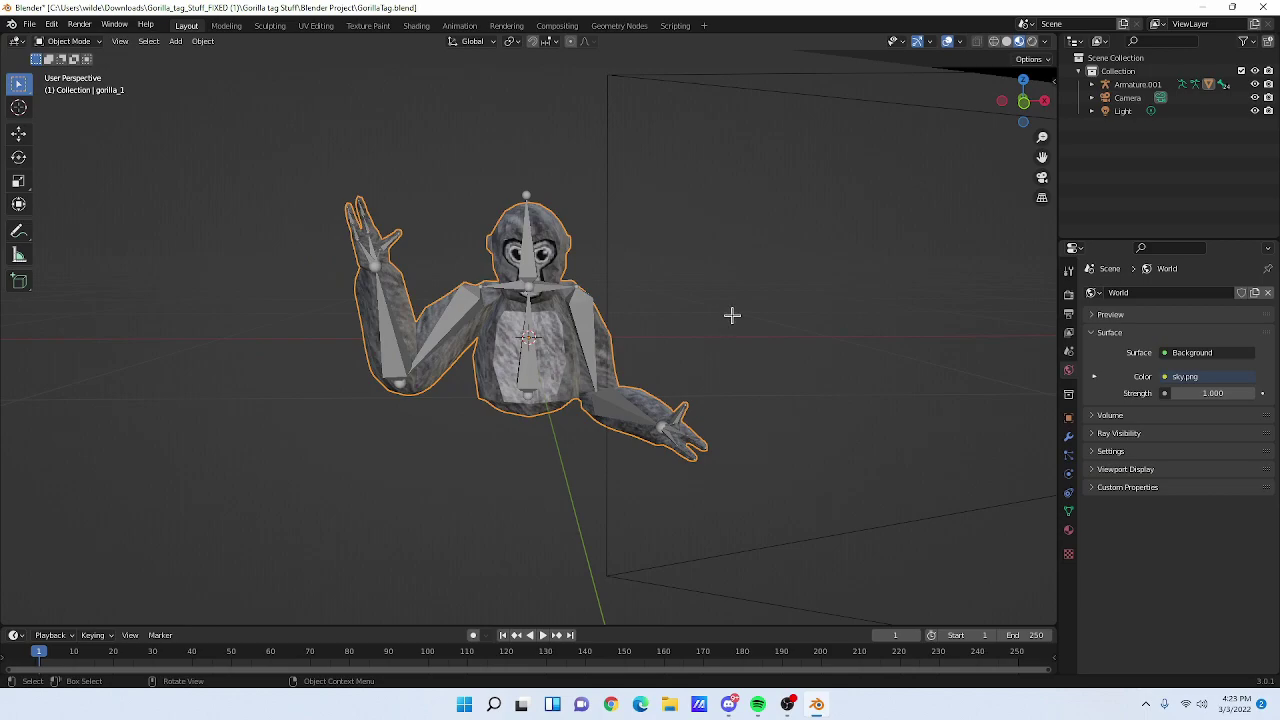
{"action": "left_click", "coordinate": [437, 418]}
{"action": "mouse_move", "coordinate": [472, 252]}
{"action": "middle_mouse_down"}
{"action": "mouse_move", "coordinate": [500, 257]}
{"action": "mouse_move", "coordinate": [480, 260]}
{"action": "middle_mouse_up"}
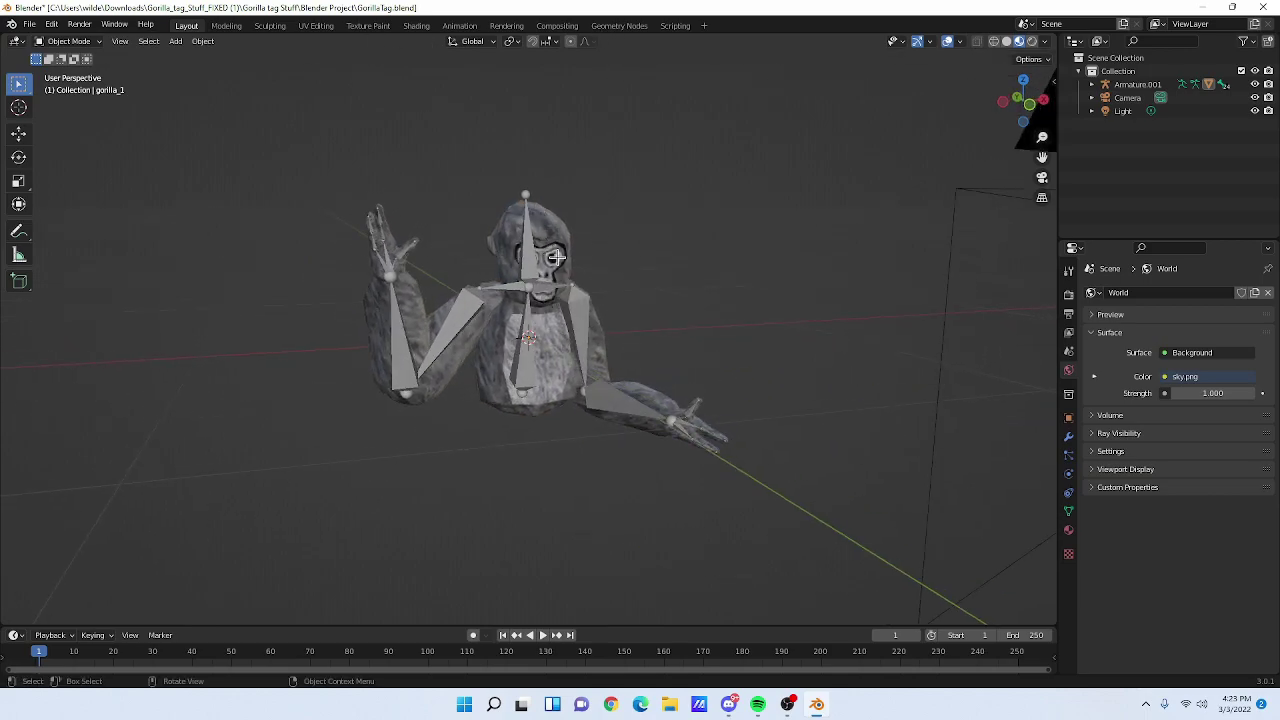
- Colour the gorilla's fur purple through the ColorRamp stop 1 of Material.001, and return to the Layout workspace
{"action": "left_click", "coordinate": [414, 26]}
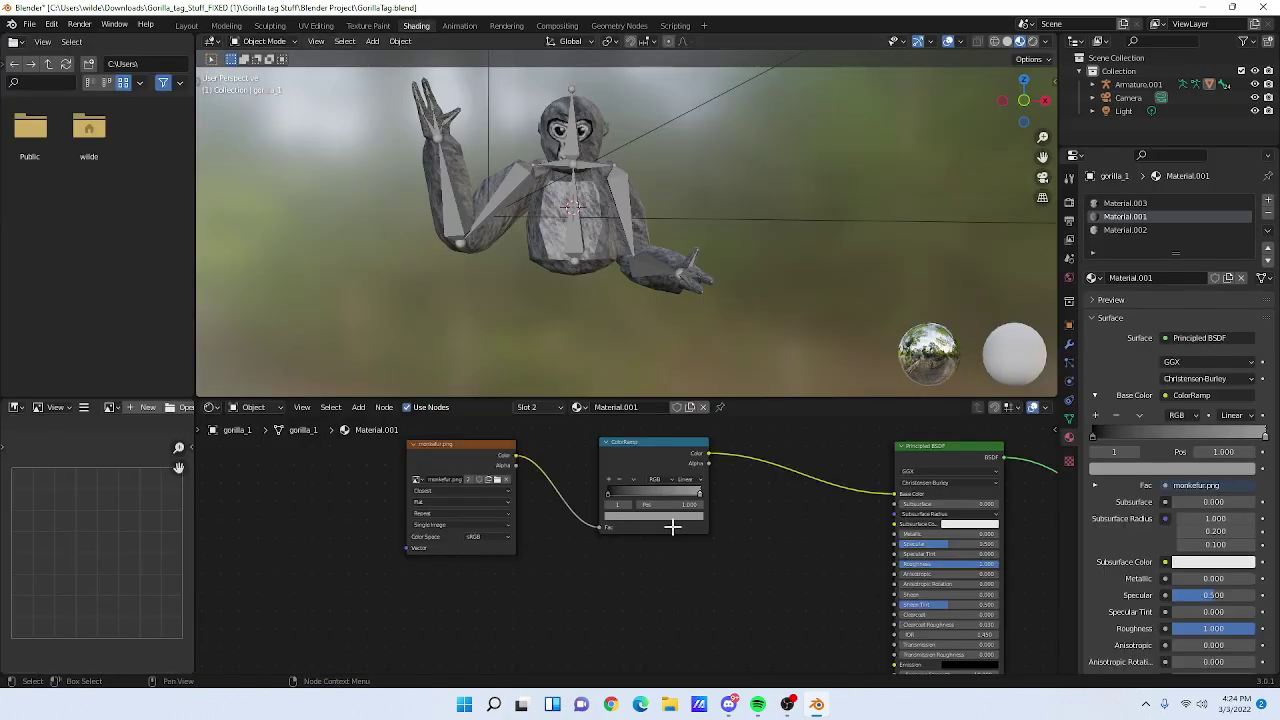
{"action": "left_click", "coordinate": [592, 188]}
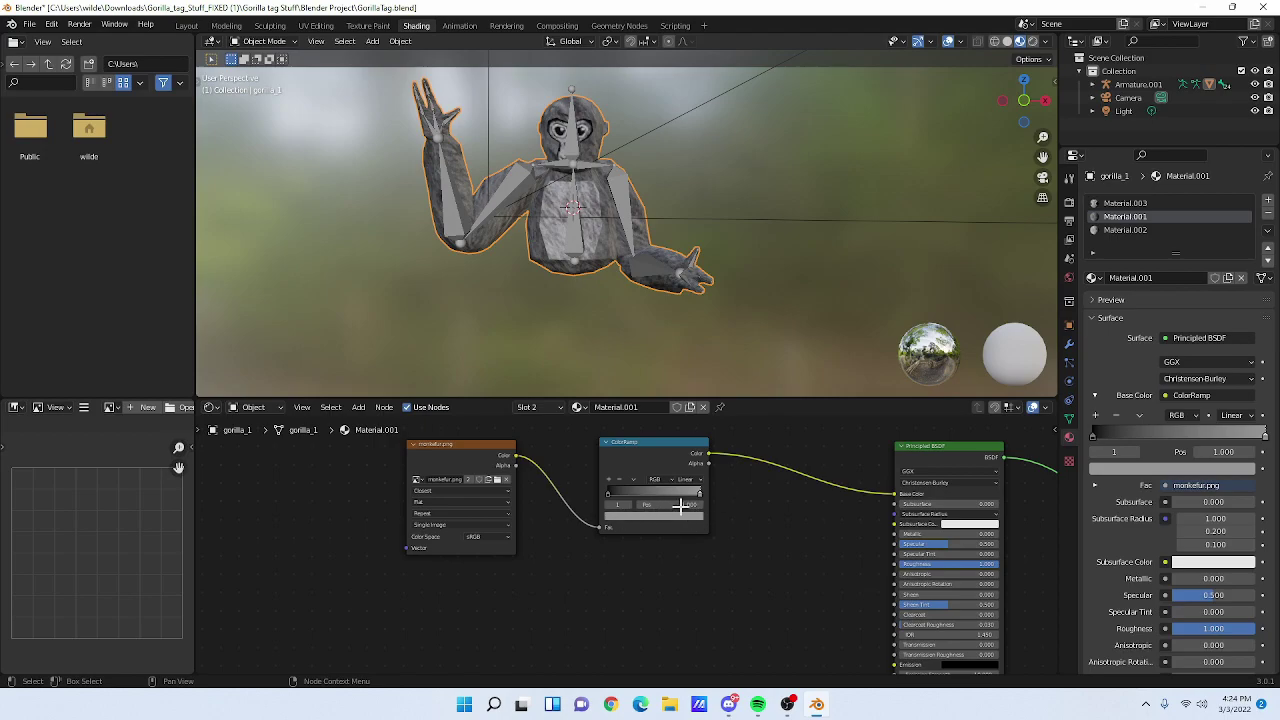
{"action": "left_click", "coordinate": [680, 515]}
{"action": "left_click_drag", "start_coordinate": [684, 408], "coordinate": [661, 420]}
{"action": "left_click", "coordinate": [189, 26]}
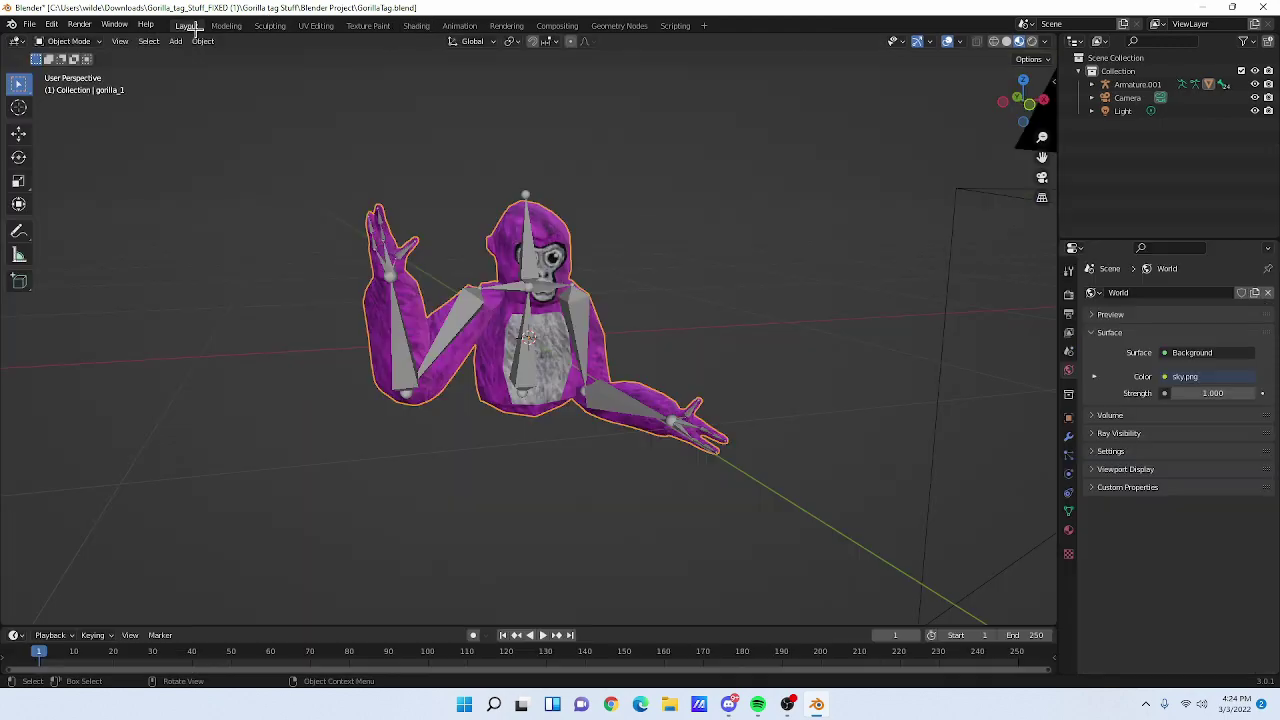
{"action": "left_click", "coordinate": [283, 397]}
{"action": "middle_click_drag", "start_coordinate": [283, 397], "coordinate": [604, 383]}
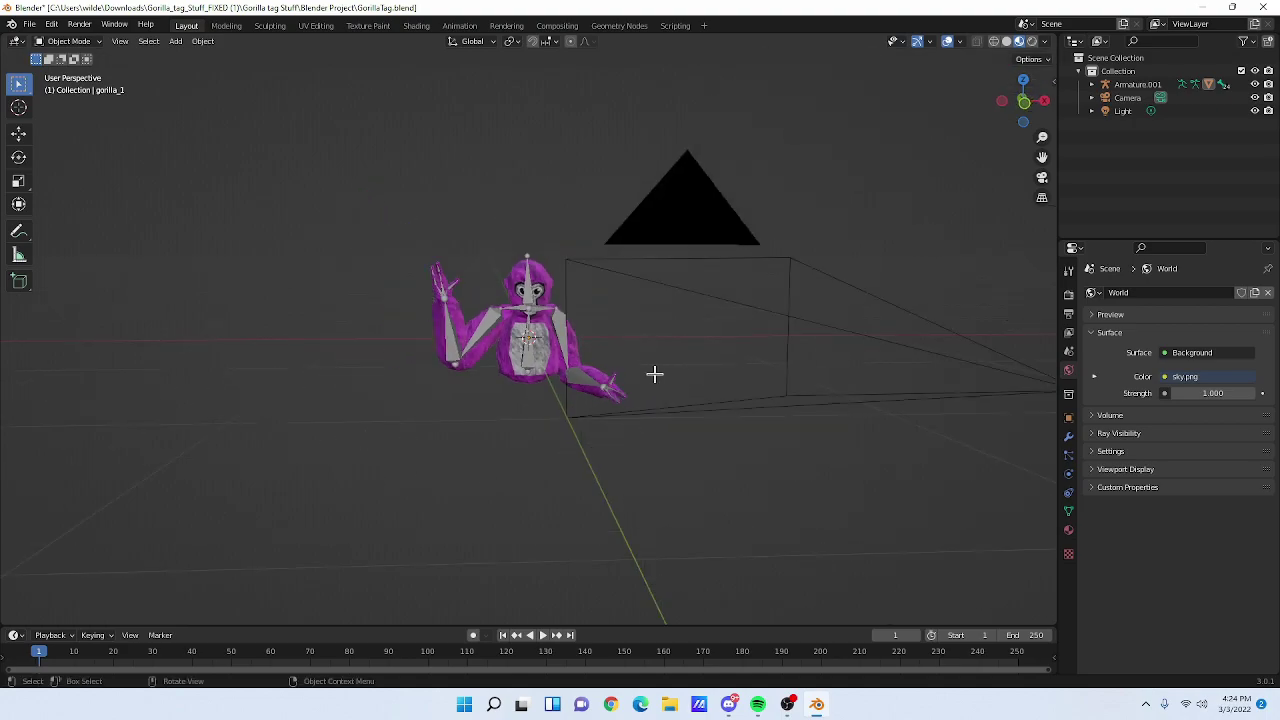
{"action": "scroll", "coordinate": [405, 457], "scroll_direction": "up", "scroll_amount": 4}
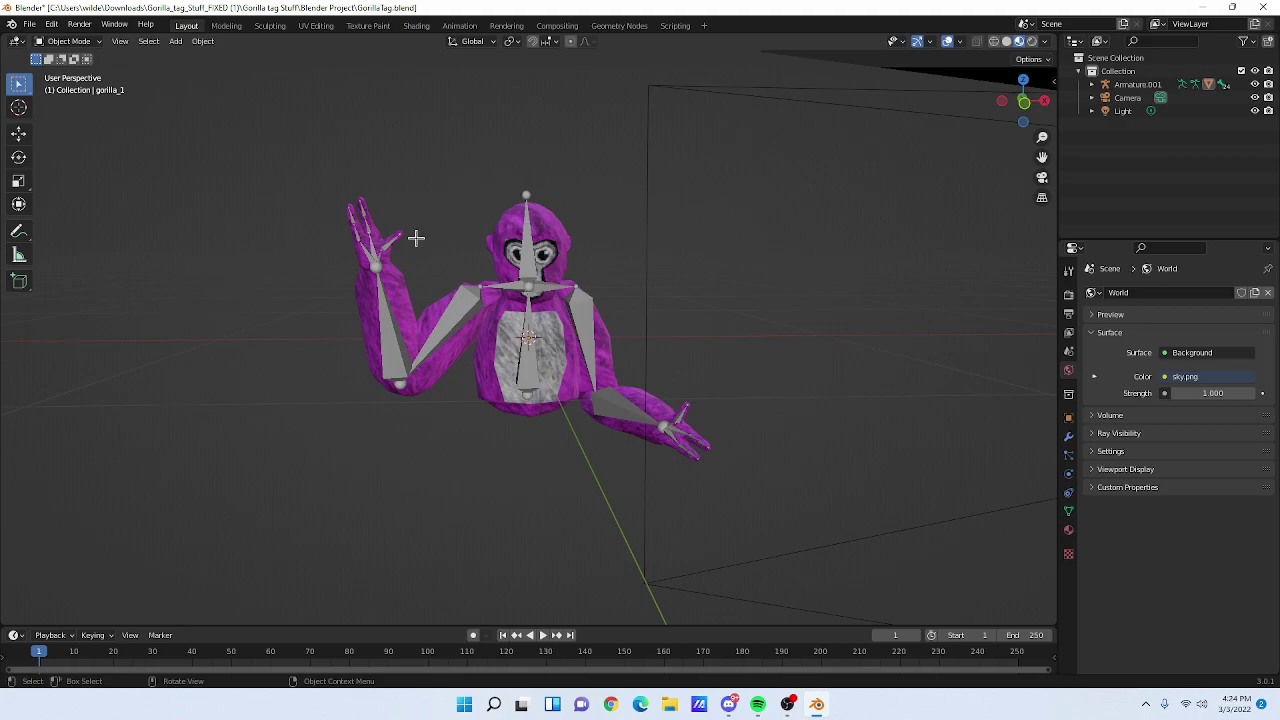
- Import bananahat.fbx from the Hats folder inside Gorilla_tag_Stuff_FIXED (1) in Downloads
{"action": "left_click", "coordinate": [51, 24]}
{"action": "left_click", "coordinate": [30, 24]}
{"action": "mouse_move", "coordinate": [50, 203]}
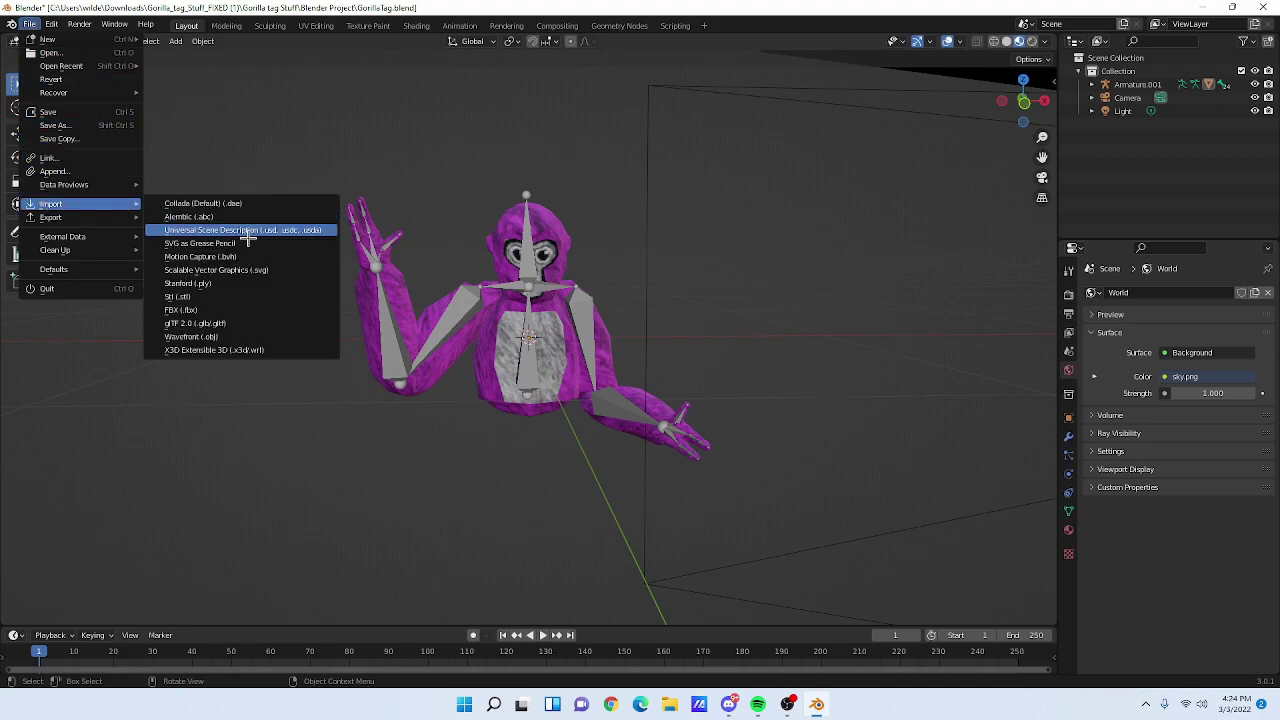
{"action": "left_click", "coordinate": [230, 310]}
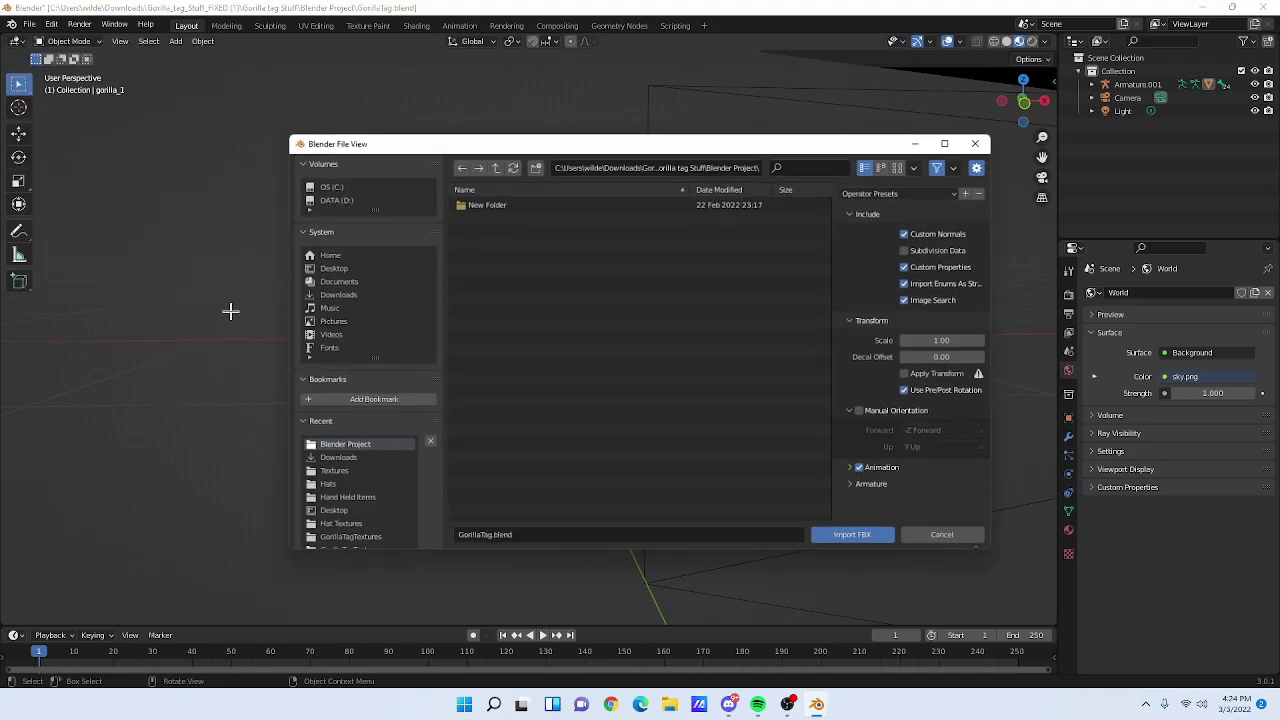
{"action": "left_click", "coordinate": [371, 292]}
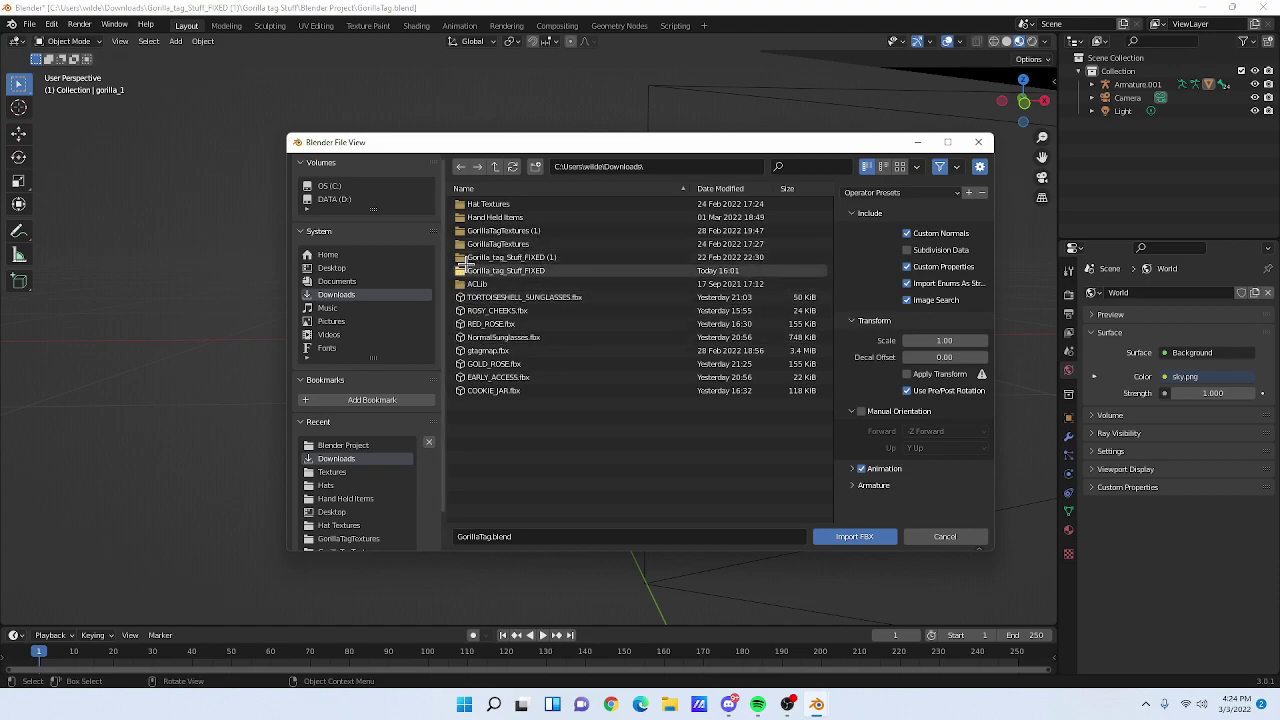
{"action": "left_click", "coordinate": [583, 256]}
{"action": "double_click", "coordinate": [622, 204]}
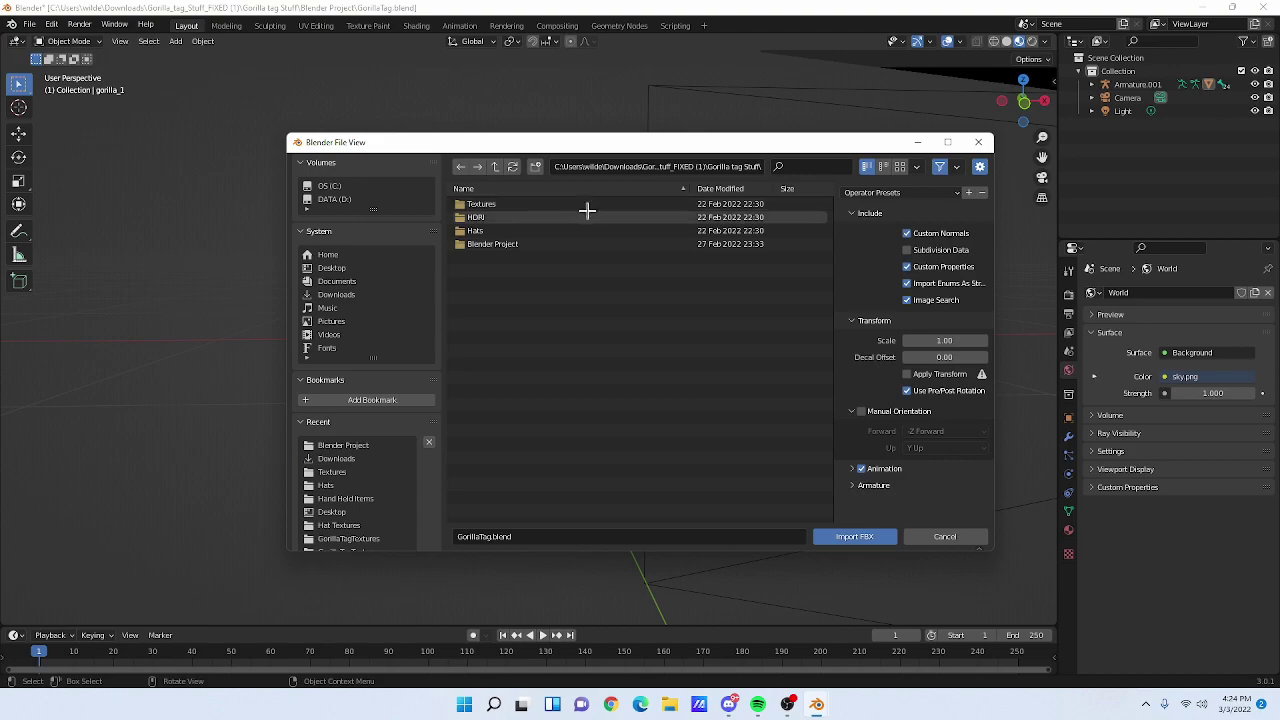
{"action": "double_click", "coordinate": [523, 228]}
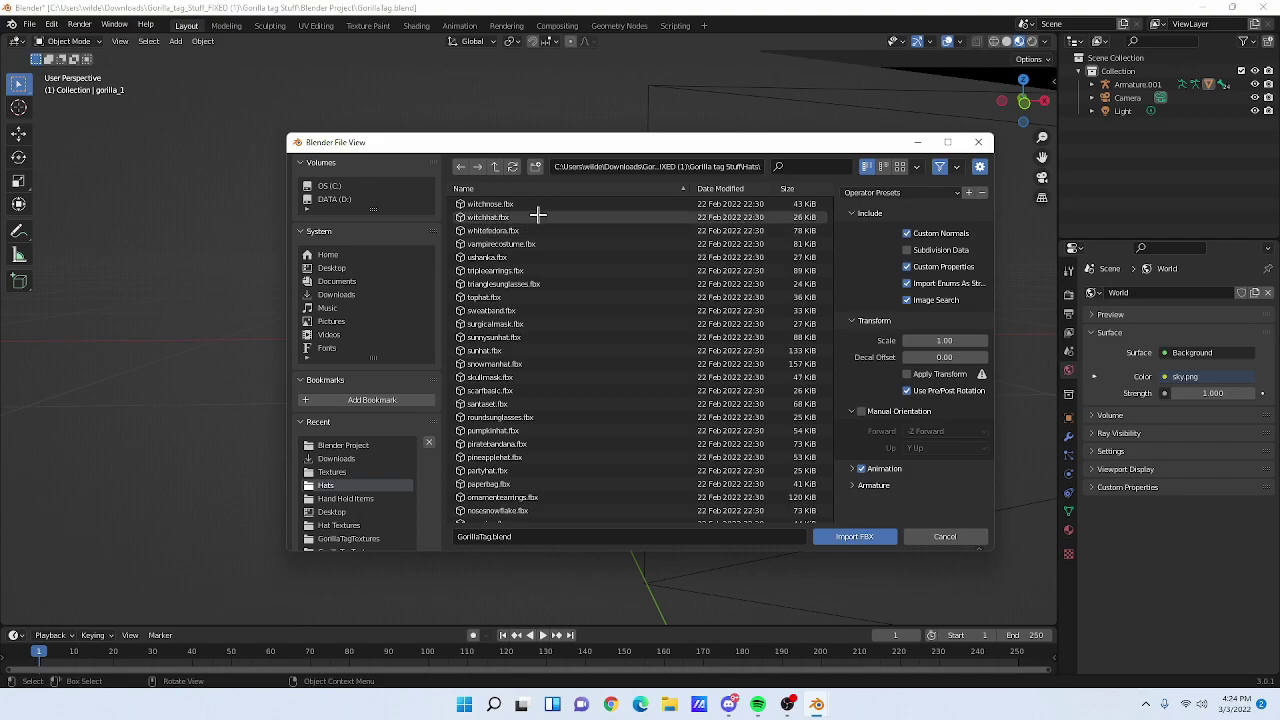
{"action": "scroll", "coordinate": [600, 390], "scroll_direction": "down", "scroll_amount": 10}
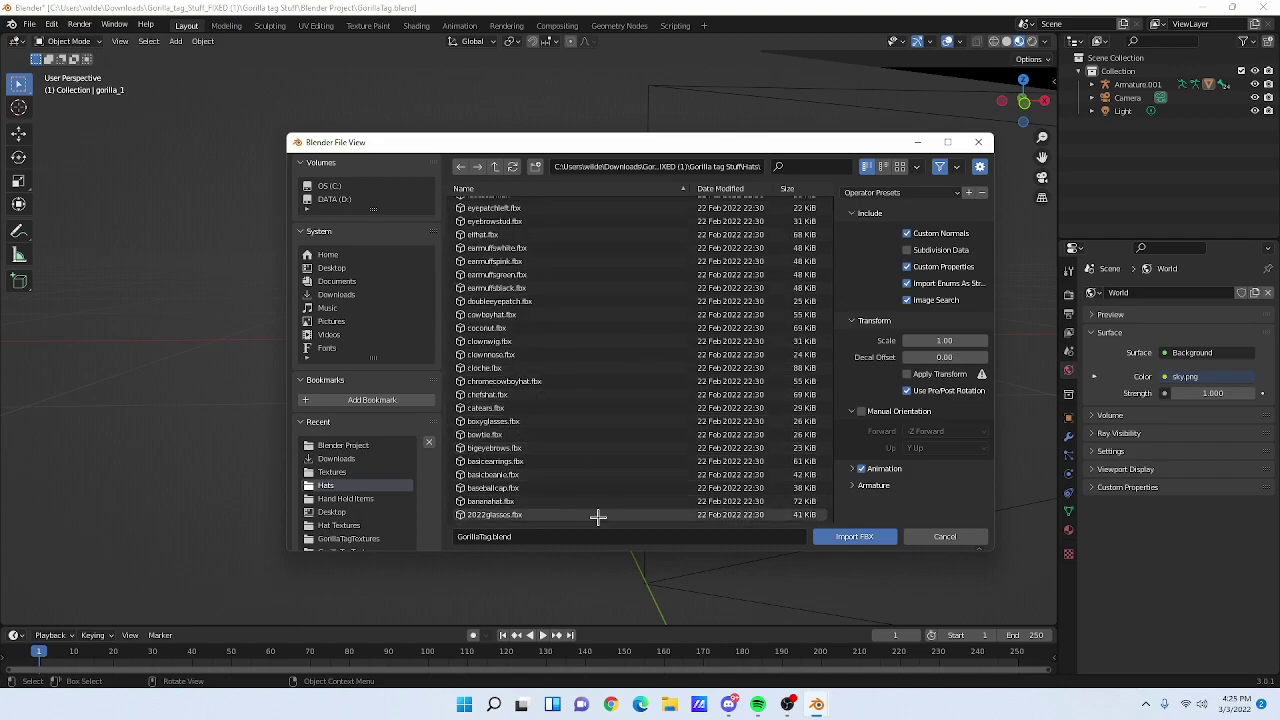
{"action": "double_click", "coordinate": [525, 500]}
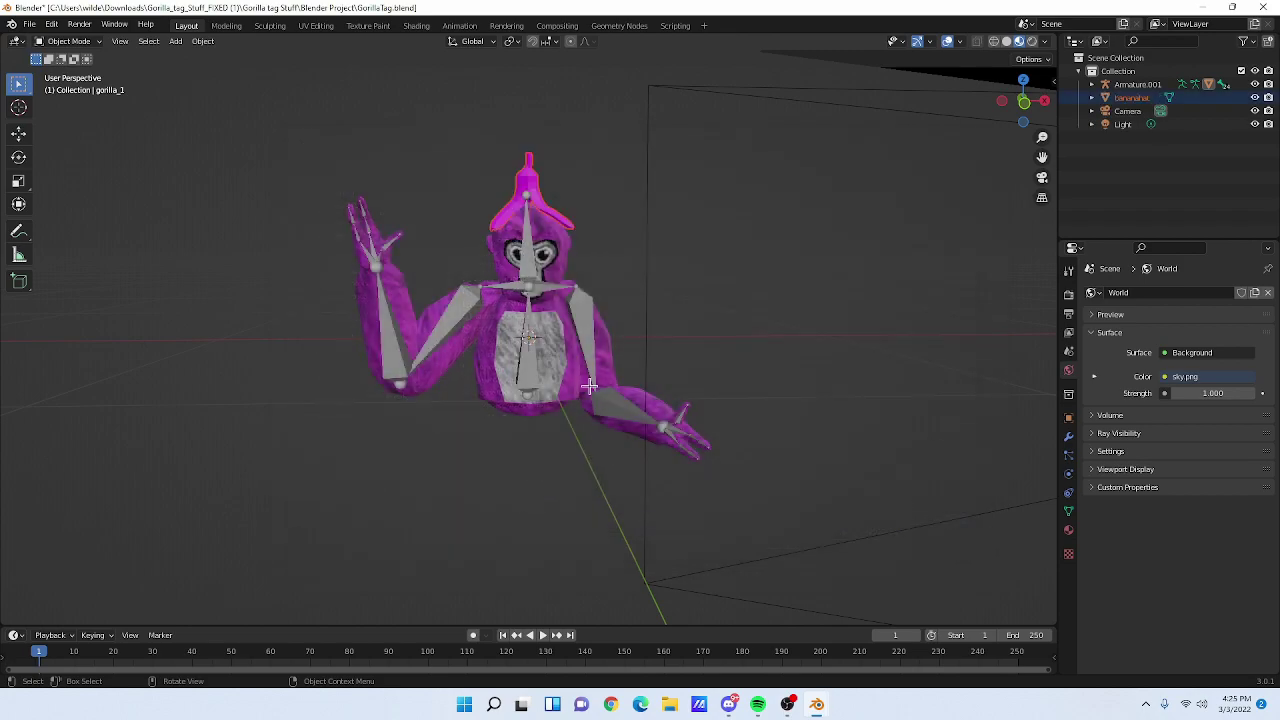
- Open the banana hat's material nodes in the Shading workspace and bring its DiffuseColor_Texture node into close view
{"action": "middle_click_drag", "start_coordinate": [529, 174], "coordinate": [568, 254]}
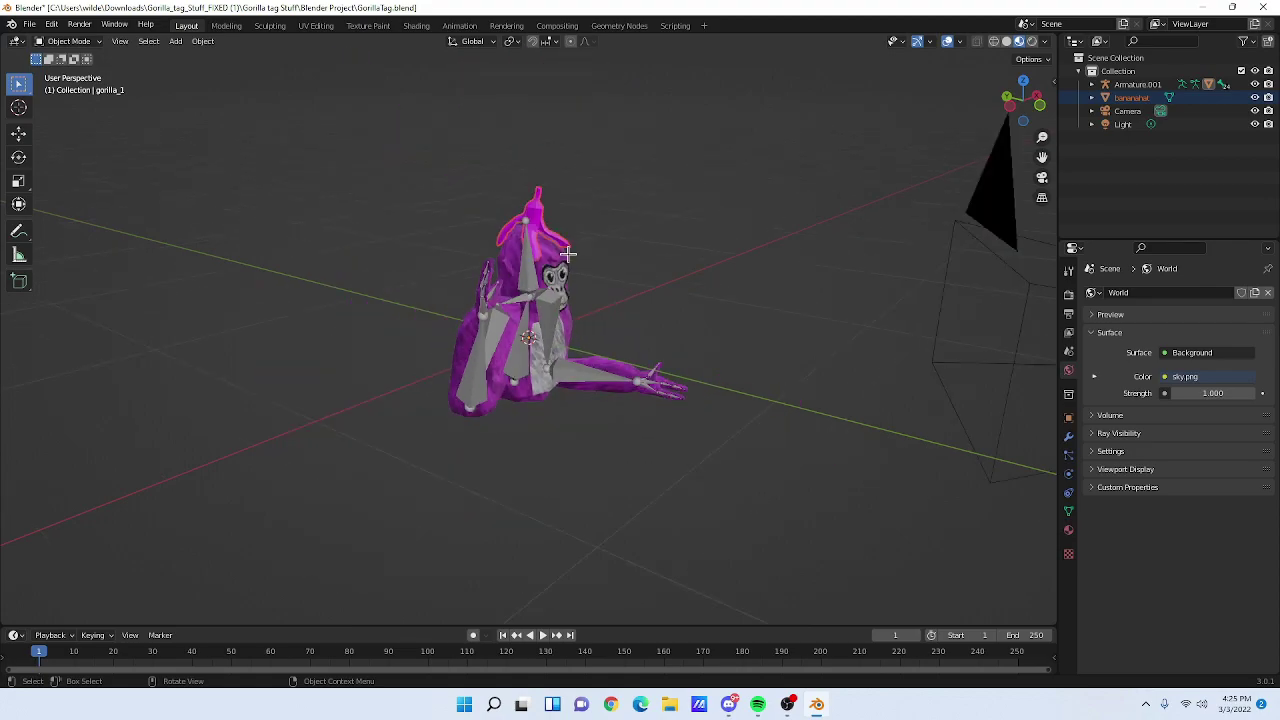
{"action": "left_click", "coordinate": [416, 25]}
{"action": "left_click", "coordinate": [568, 75]}
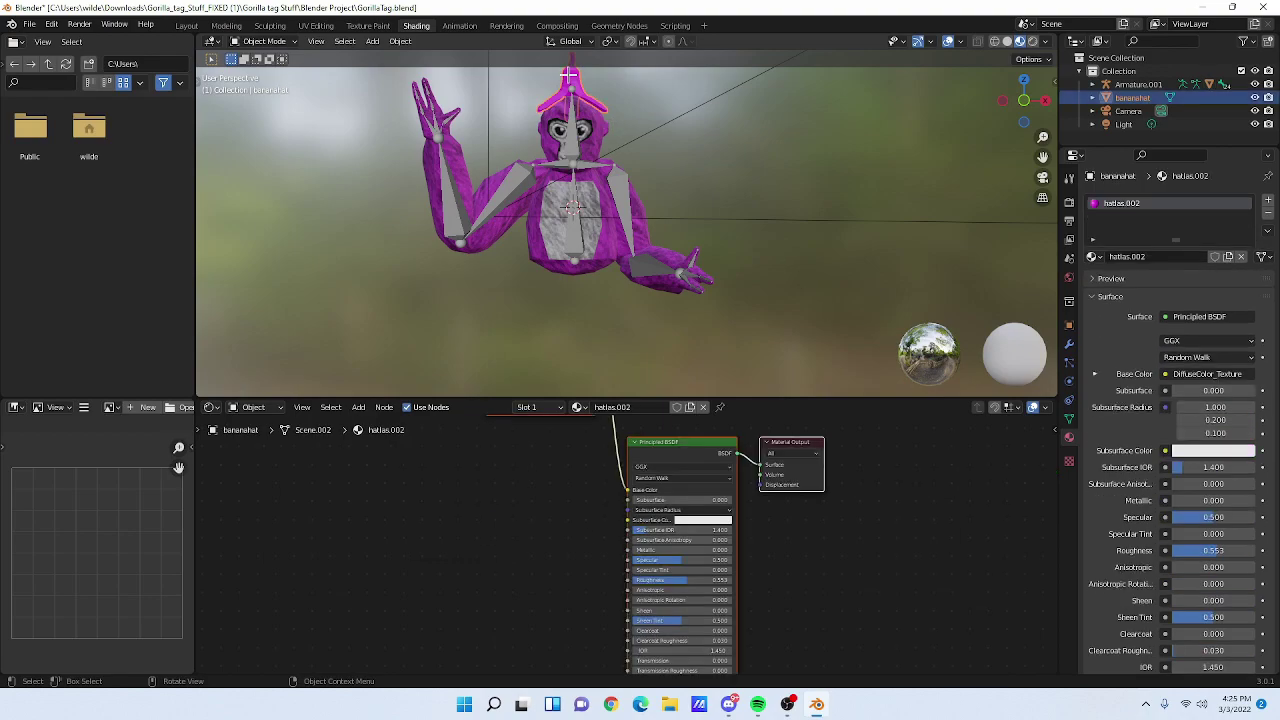
{"action": "middle_click_drag", "start_coordinate": [537, 463], "coordinate": [537, 614]}
{"action": "scroll", "coordinate": [545, 489], "scroll_direction": "up", "scroll_amount": 1}
{"action": "scroll", "coordinate": [545, 489], "scroll_direction": "up", "scroll_amount": 3}
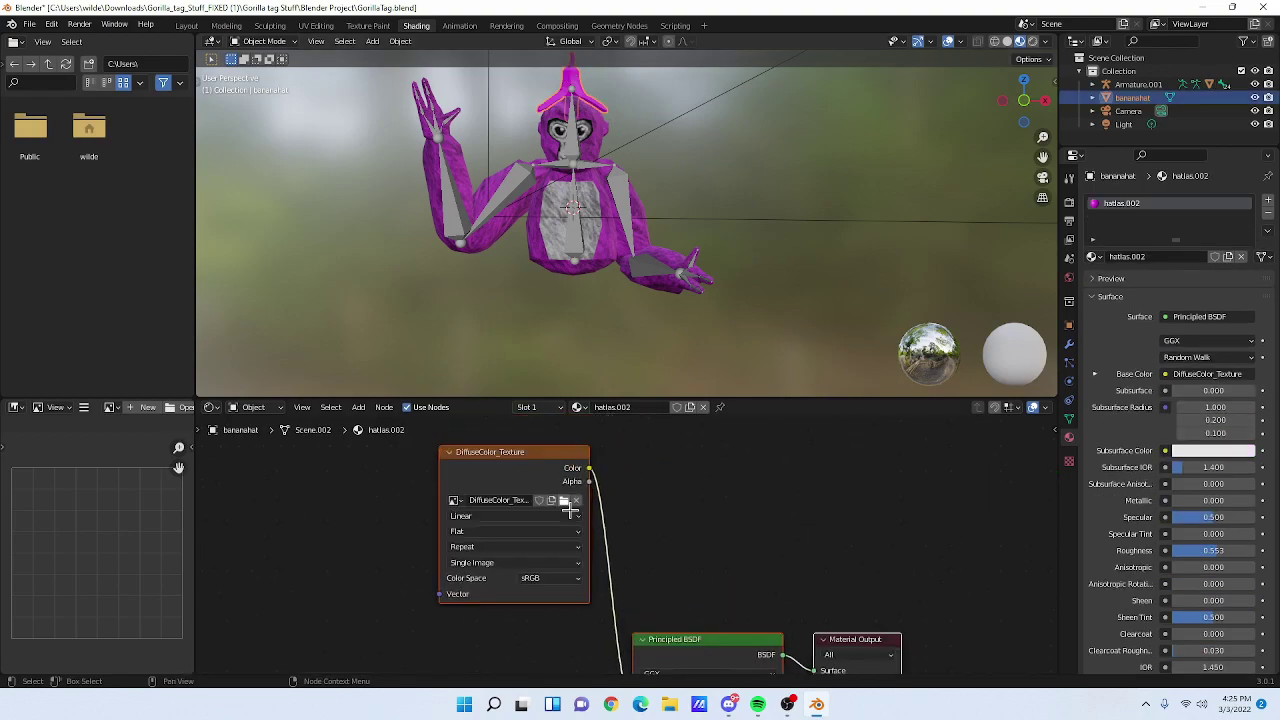
{"action": "middle_click_drag", "start_coordinate": [563, 514], "coordinate": [601, 542]}
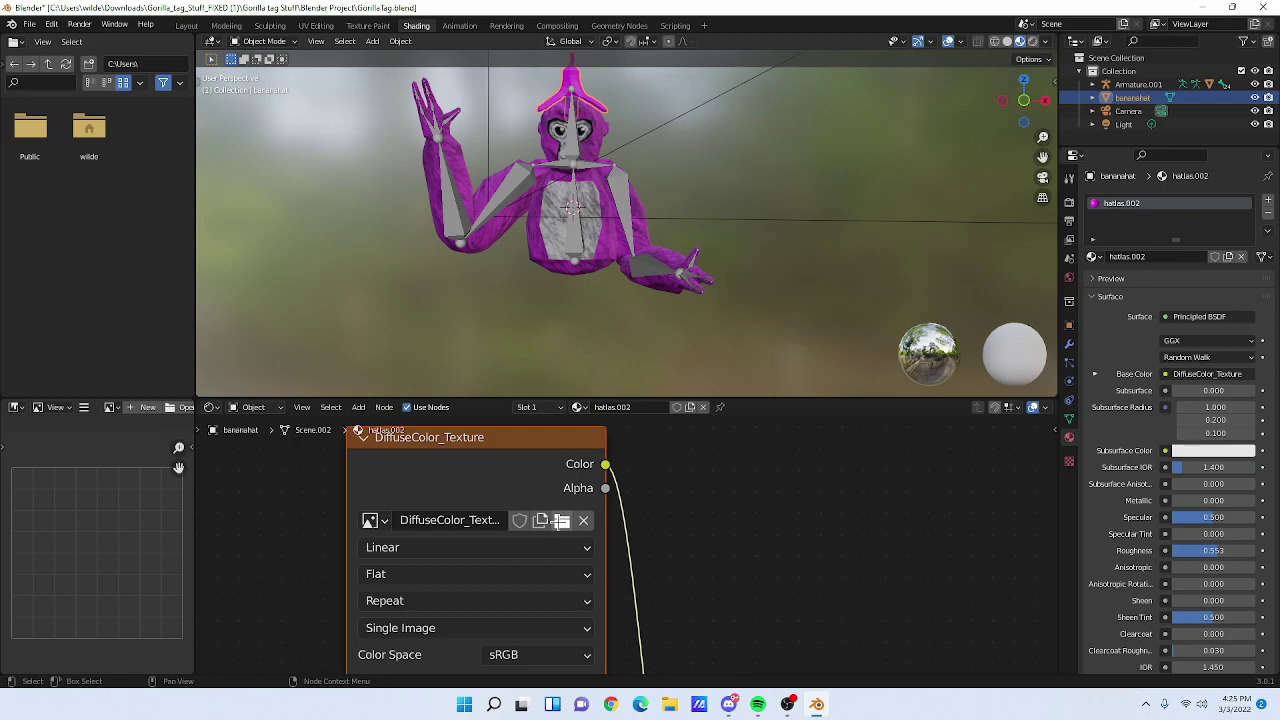
- Load hatlas.png from the Gorilla_tag_Stuff_FIXED (1) Textures folder into the banana hat's DiffuseColor_Texture node, and return to the Layout workspace
{"action": "left_click", "coordinate": [561, 520]}
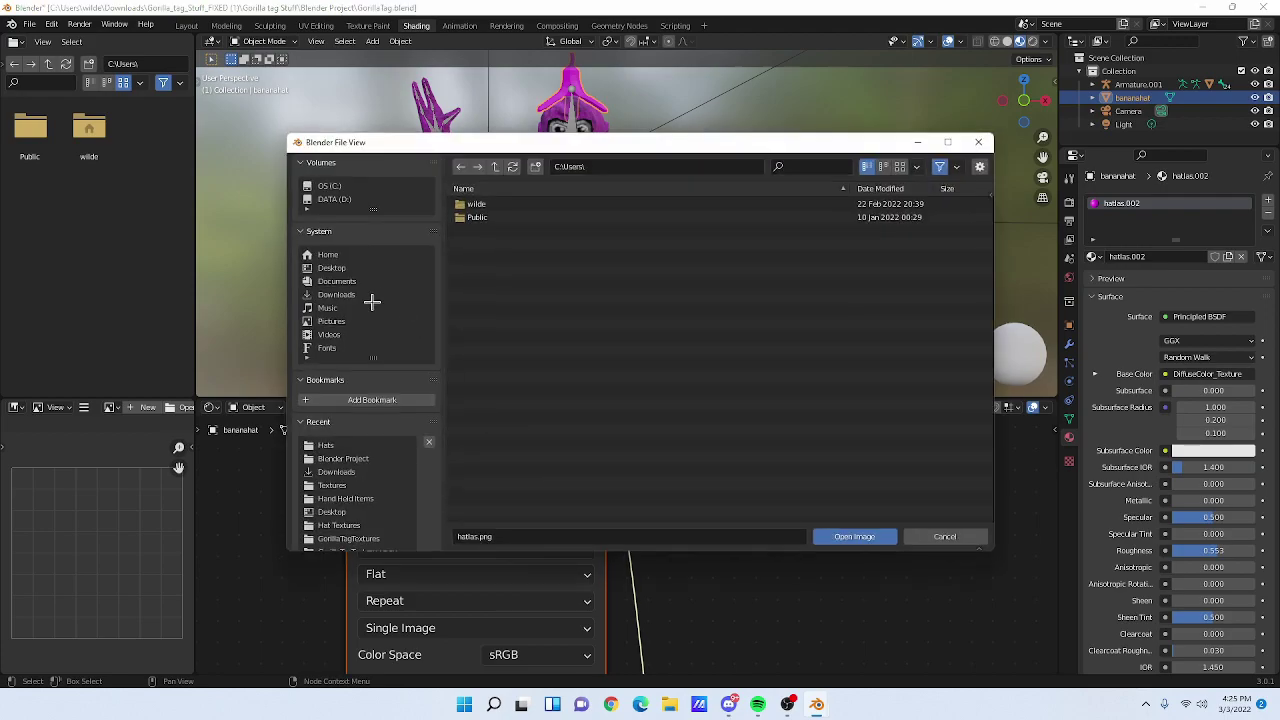
{"action": "left_click", "coordinate": [336, 294]}
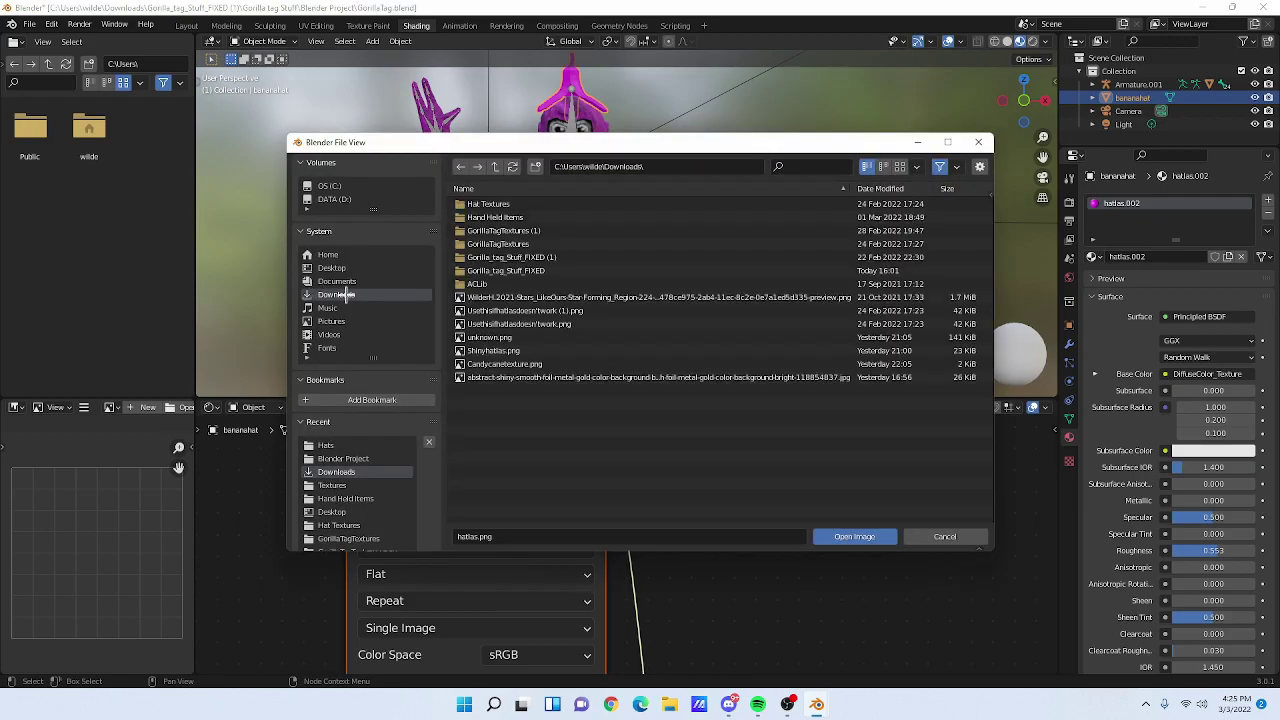
{"action": "double_click", "coordinate": [530, 256]}
{"action": "double_click", "coordinate": [514, 205]}
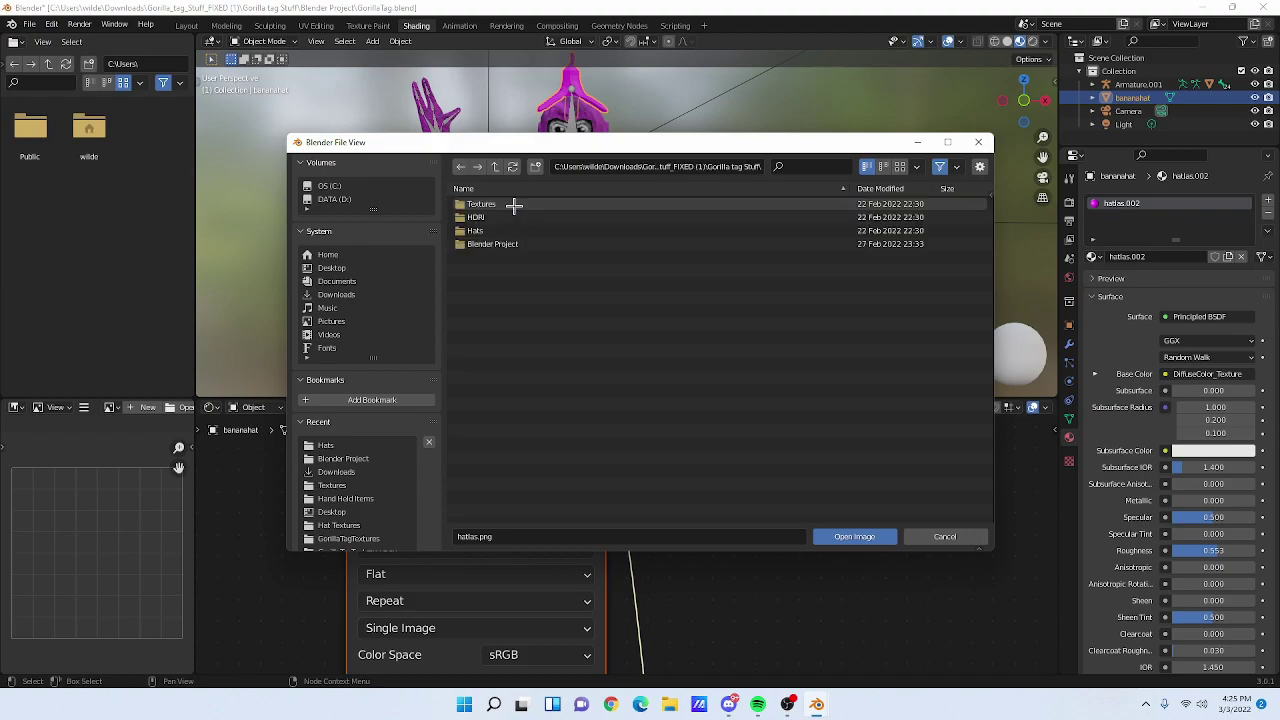
{"action": "double_click", "coordinate": [482, 205]}
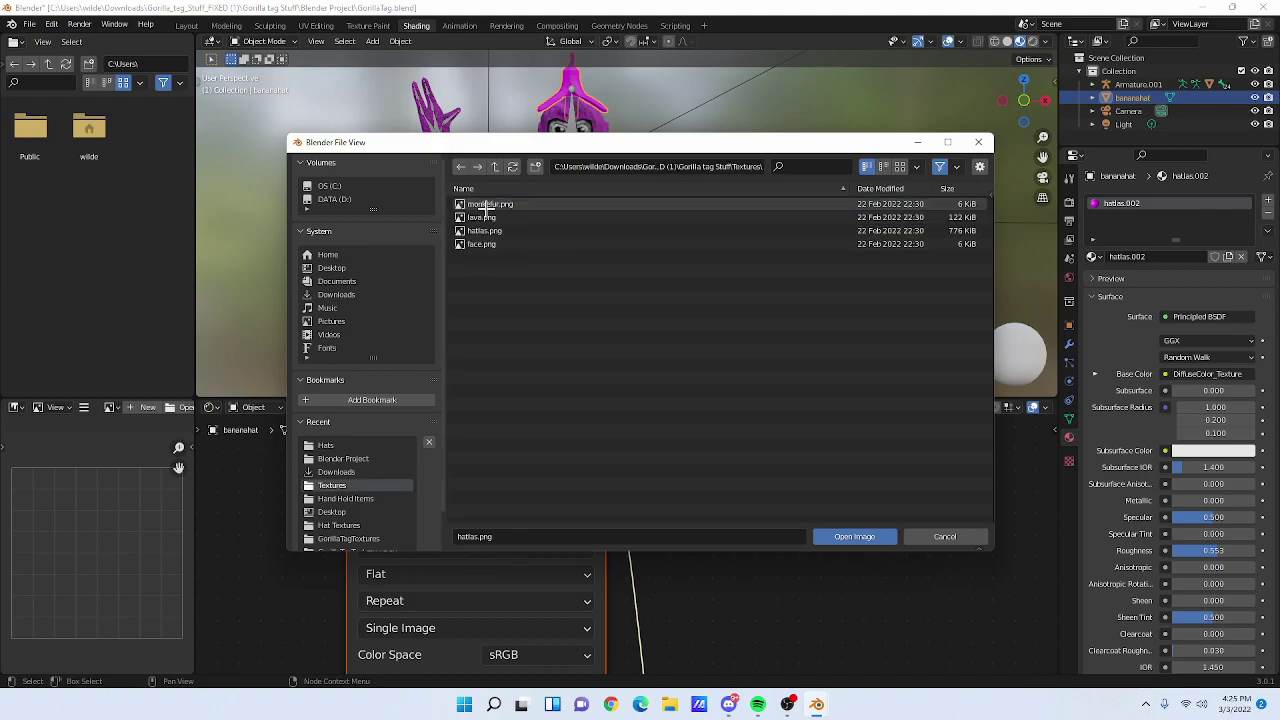
{"action": "left_click", "coordinate": [487, 230]}
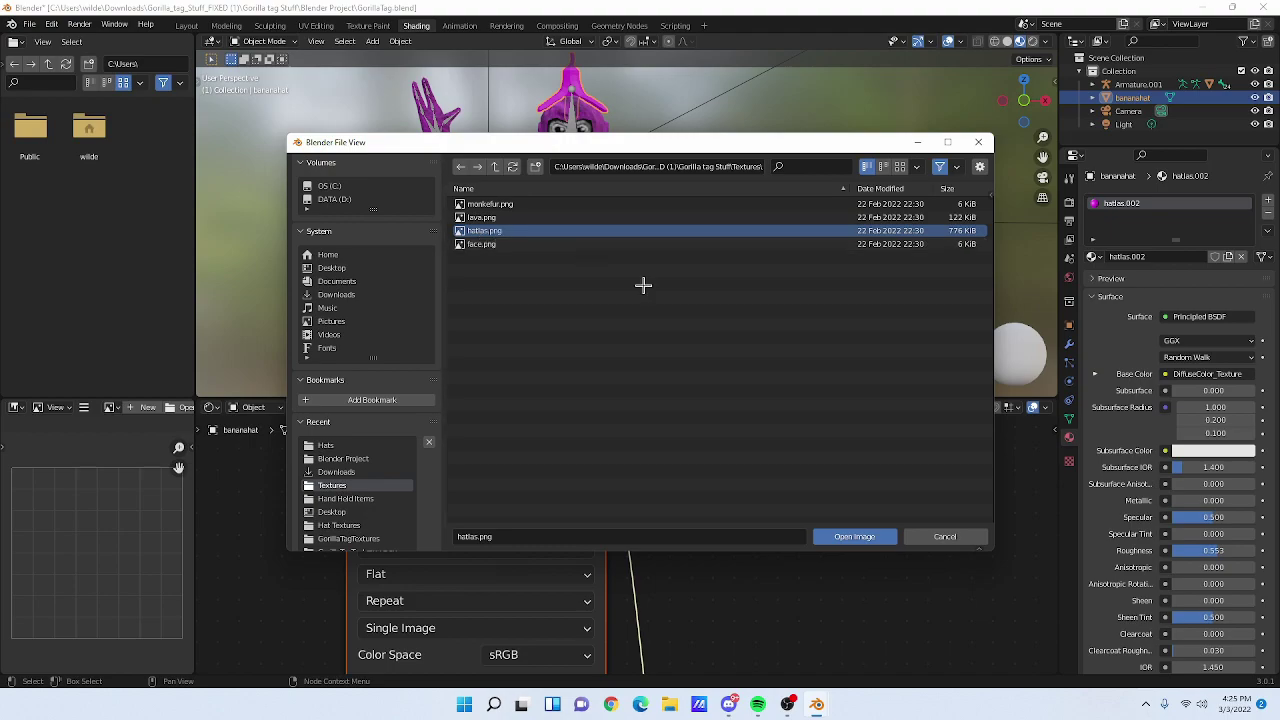
{"action": "left_click", "coordinate": [855, 536]}
{"action": "middle_click_drag", "start_coordinate": [503, 176], "coordinate": [531, 163]}
{"action": "scroll", "coordinate": [606, 420], "scroll_direction": "down", "scroll_amount": 4}
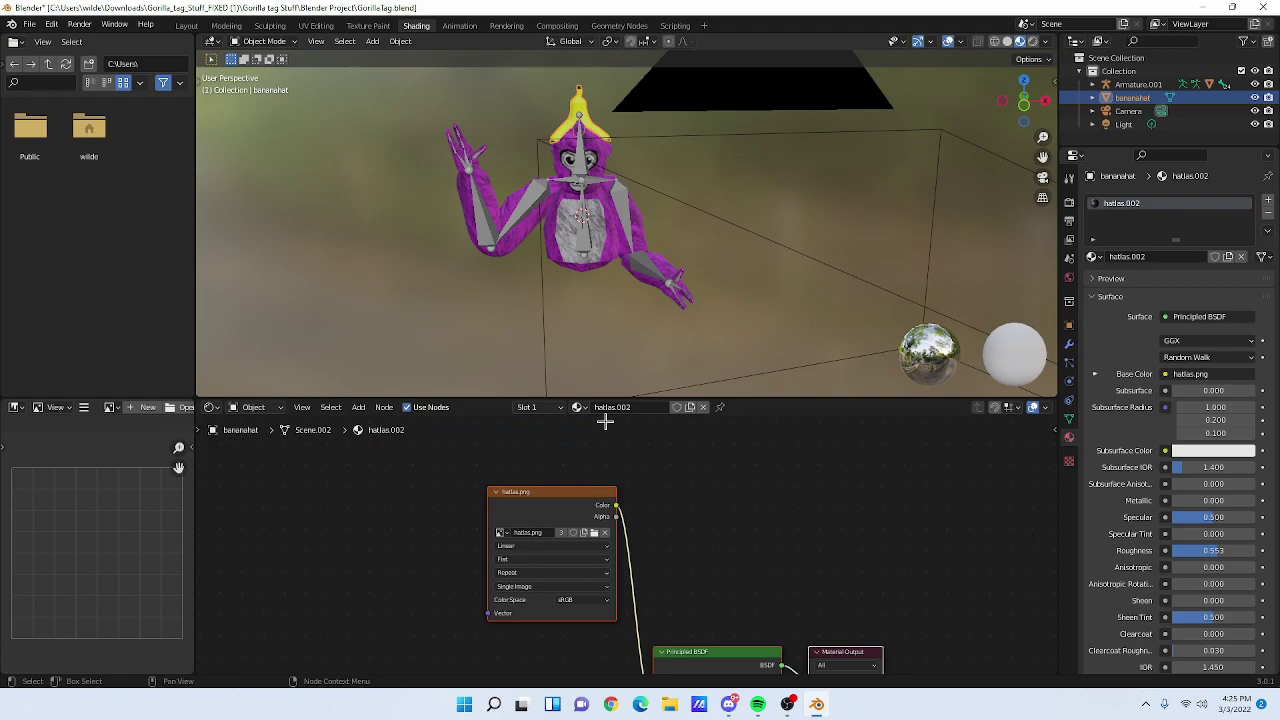
{"action": "left_click", "coordinate": [188, 25]}
- Examine the gorilla wearing the banana hat and the surrounding scene from several angles and distances
{"action": "mouse_move", "coordinate": [400, 357]}
{"action": "middle_mouse_down"}
{"action": "mouse_move", "coordinate": [377, 331]}
{"action": "mouse_move", "coordinate": [263, 380]}
{"action": "middle_mouse_up"}
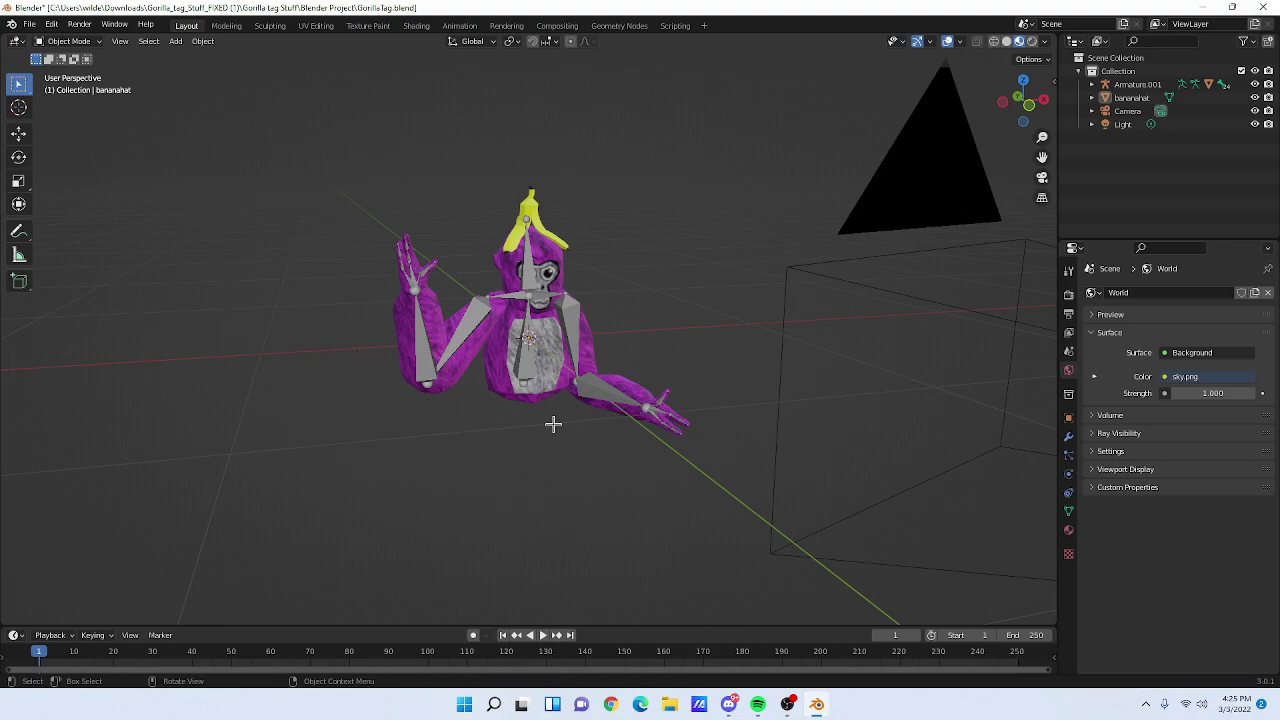
{"action": "mouse_move", "coordinate": [579, 445]}
{"action": "middle_mouse_down"}
{"action": "mouse_move", "coordinate": [577, 417]}
{"action": "mouse_move", "coordinate": [591, 449]}
{"action": "mouse_move", "coordinate": [589, 437]}
{"action": "middle_mouse_up"}
{"action": "scroll", "coordinate": [558, 408], "scroll_direction": "down", "scroll_amount": 4}
{"action": "left_click_drag", "start_coordinate": [246, 390], "coordinate": [810, 466]}
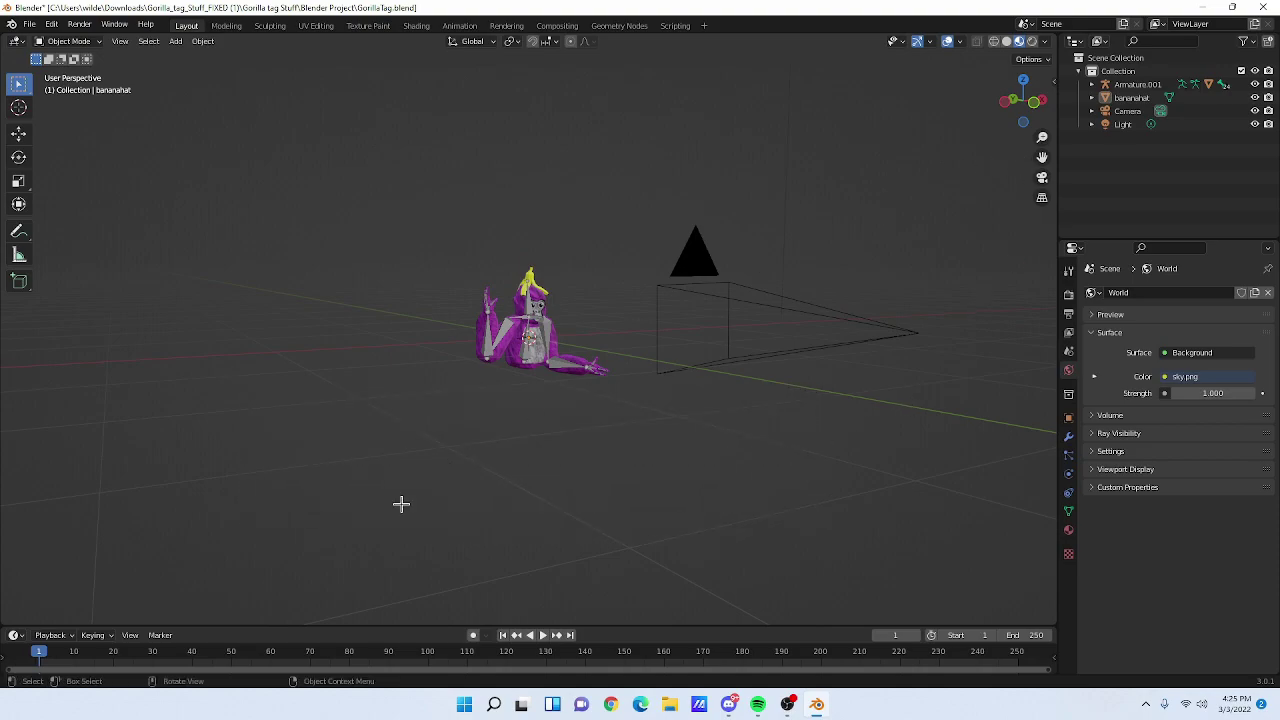
{"action": "mouse_move", "coordinate": [576, 419]}
{"action": "middle_mouse_down"}
{"action": "mouse_move", "coordinate": [429, 406]}
{"action": "mouse_move", "coordinate": [717, 389]}
{"action": "mouse_move", "coordinate": [576, 408]}
{"action": "middle_mouse_up"}
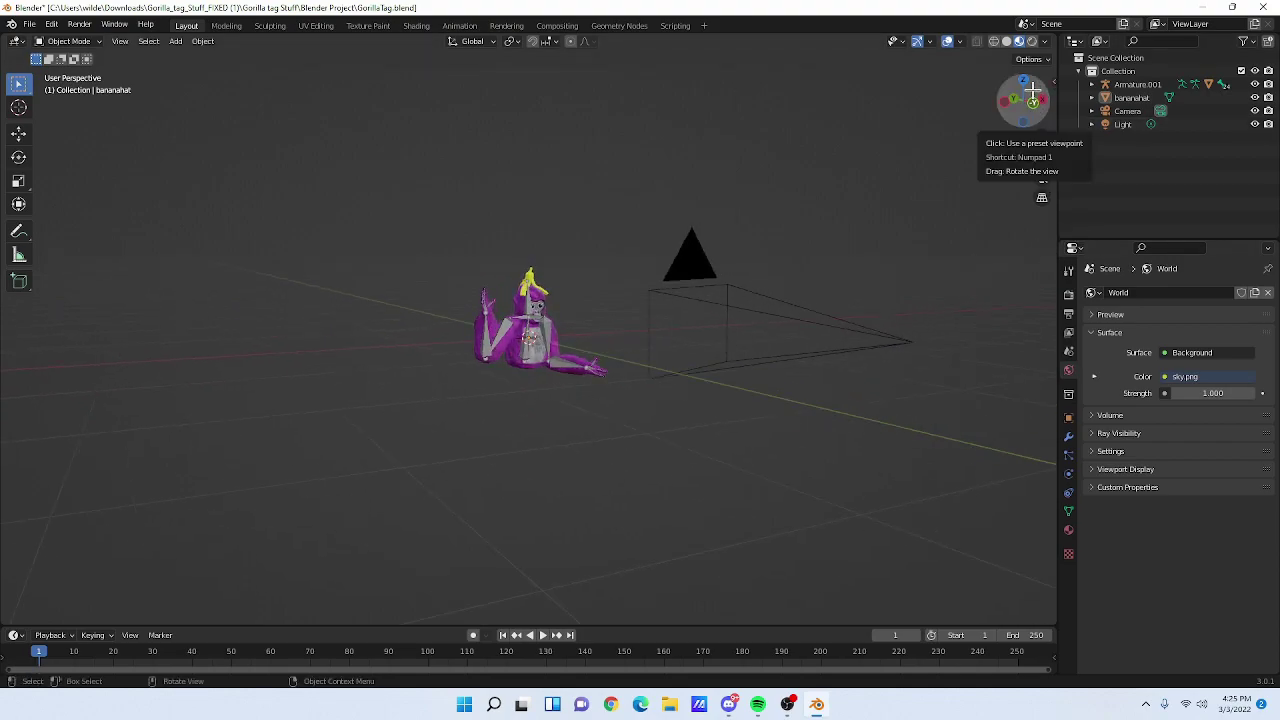
{"action": "left_click_drag", "start_coordinate": [1034, 93], "coordinate": [1022, 102]}
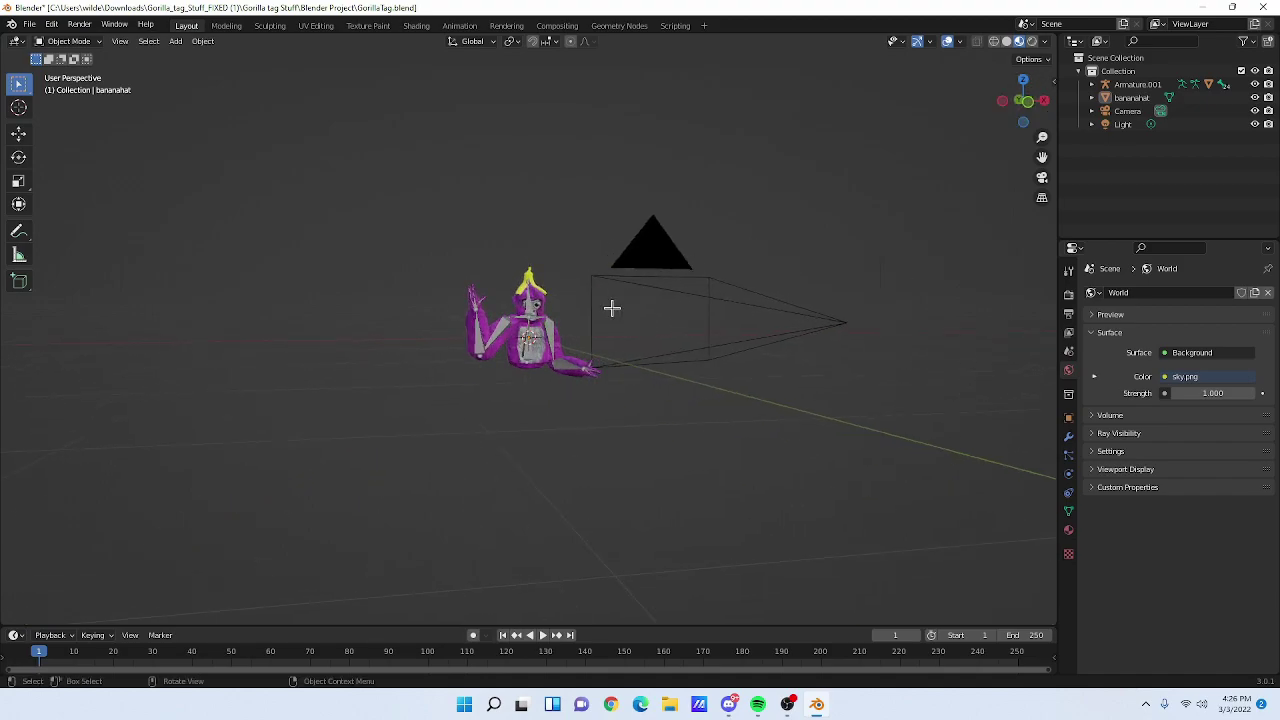
{"action": "scroll", "coordinate": [622, 297], "scroll_direction": "up", "scroll_amount": 5}
{"action": "middle_click_drag", "start_coordinate": [651, 283], "coordinate": [674, 263]}
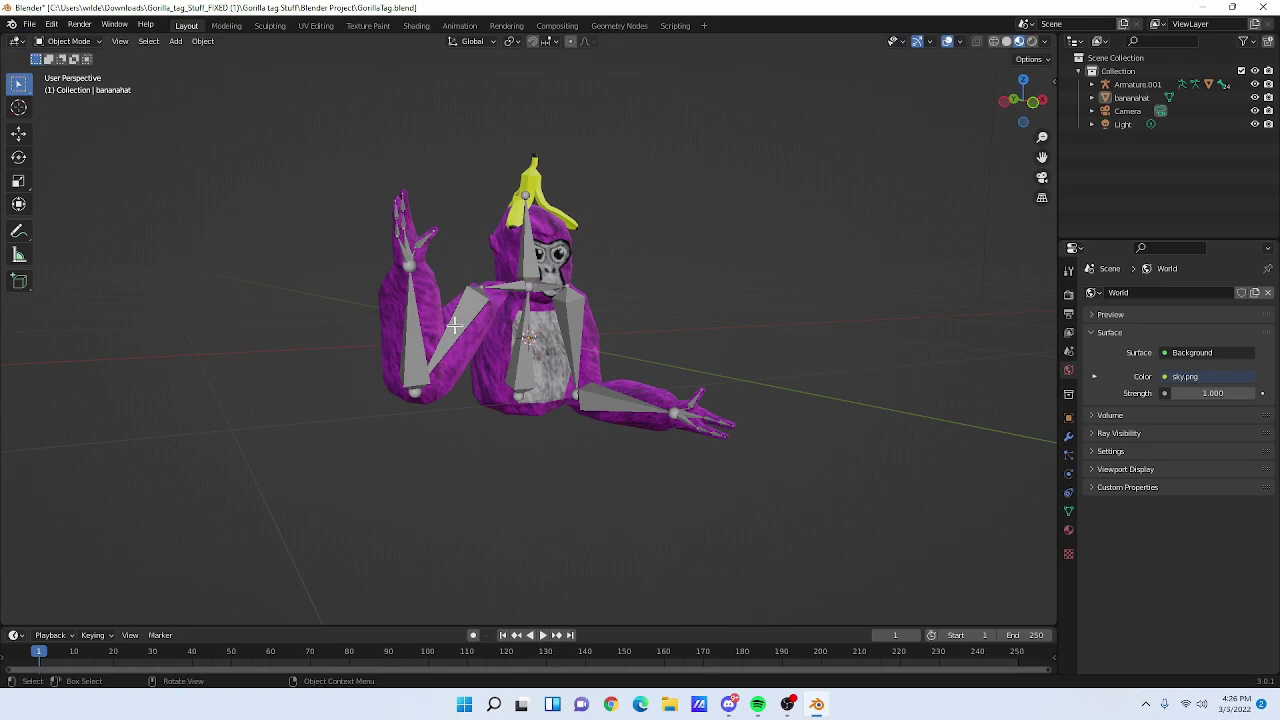
- Switch to Discord, open the shared Gorilla tag Stuff Dropbox link, and browse to the Hand Held Items folder under Cosmetics, FBX files
{"action": "left_click", "coordinate": [728, 704]}
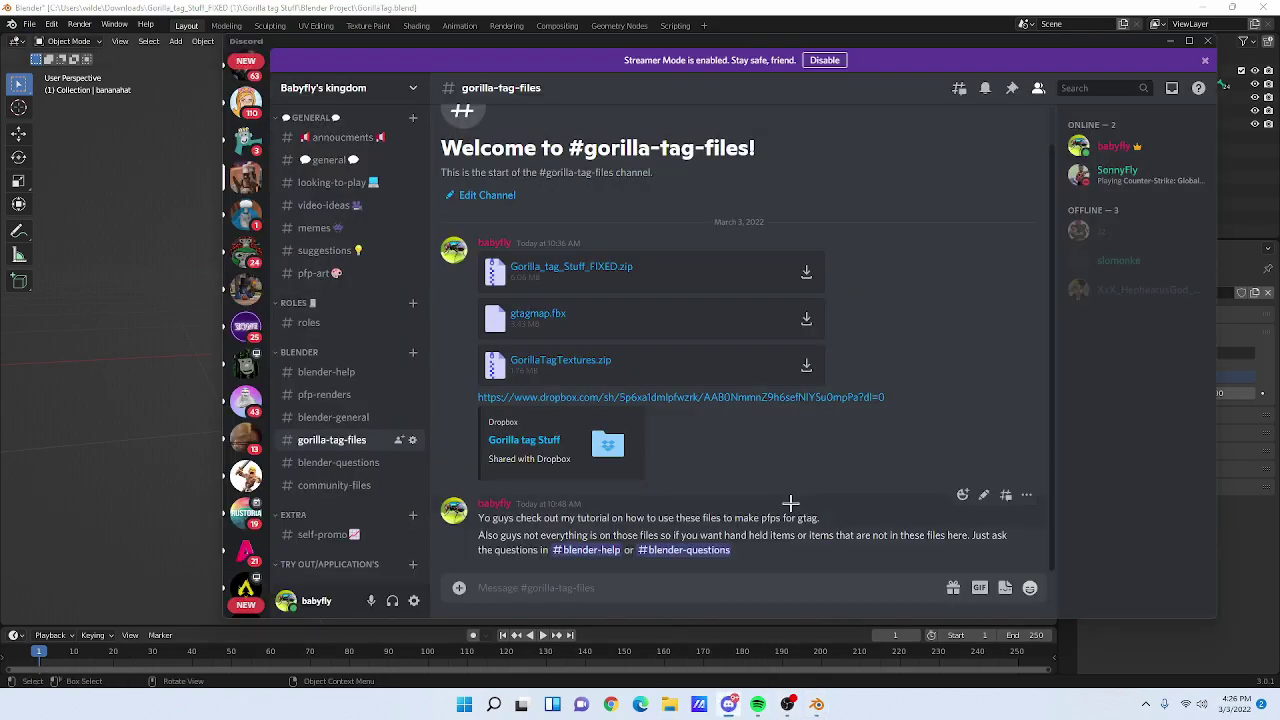
{"action": "left_click", "coordinate": [528, 440]}
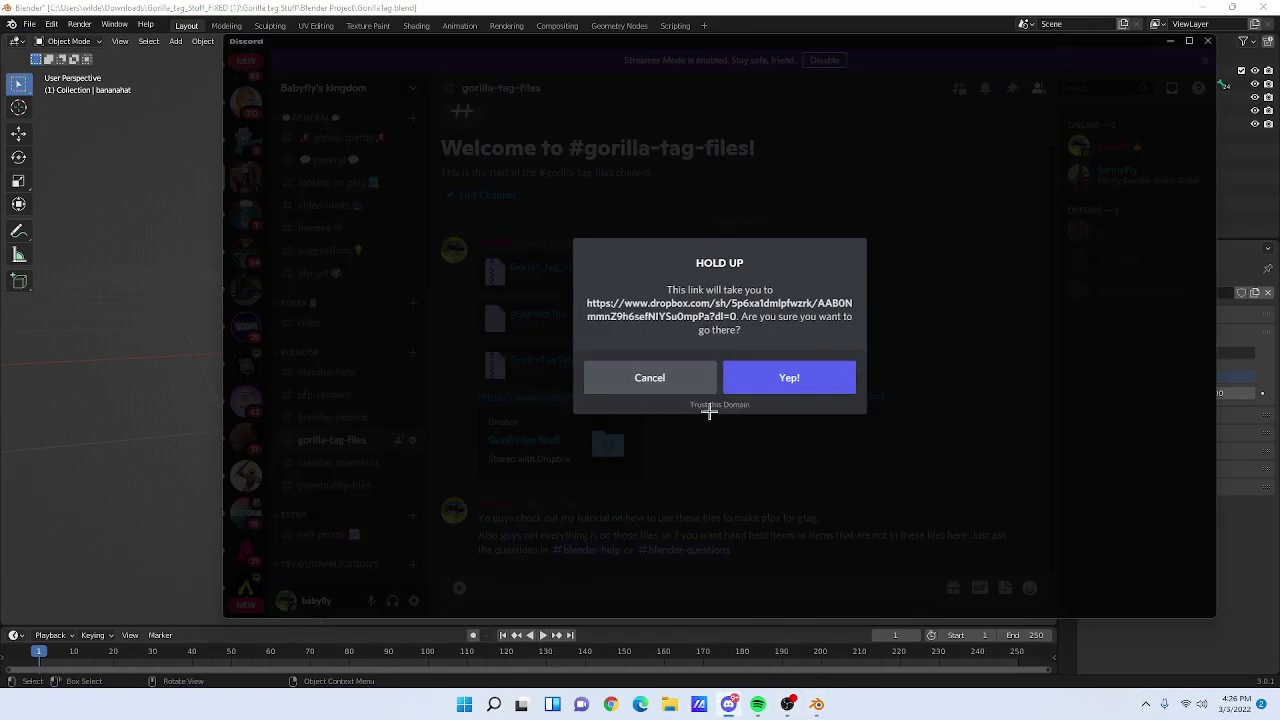
{"action": "left_click", "coordinate": [778, 377]}
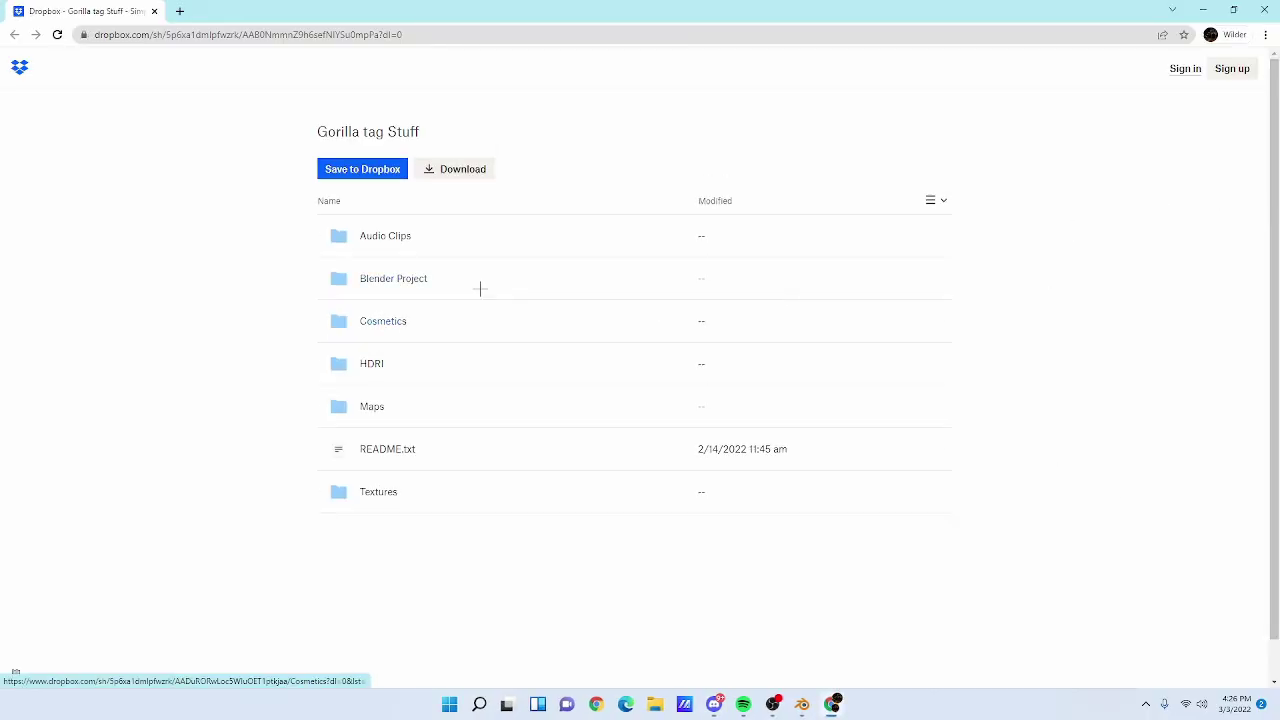
{"action": "left_click", "coordinate": [404, 320]}
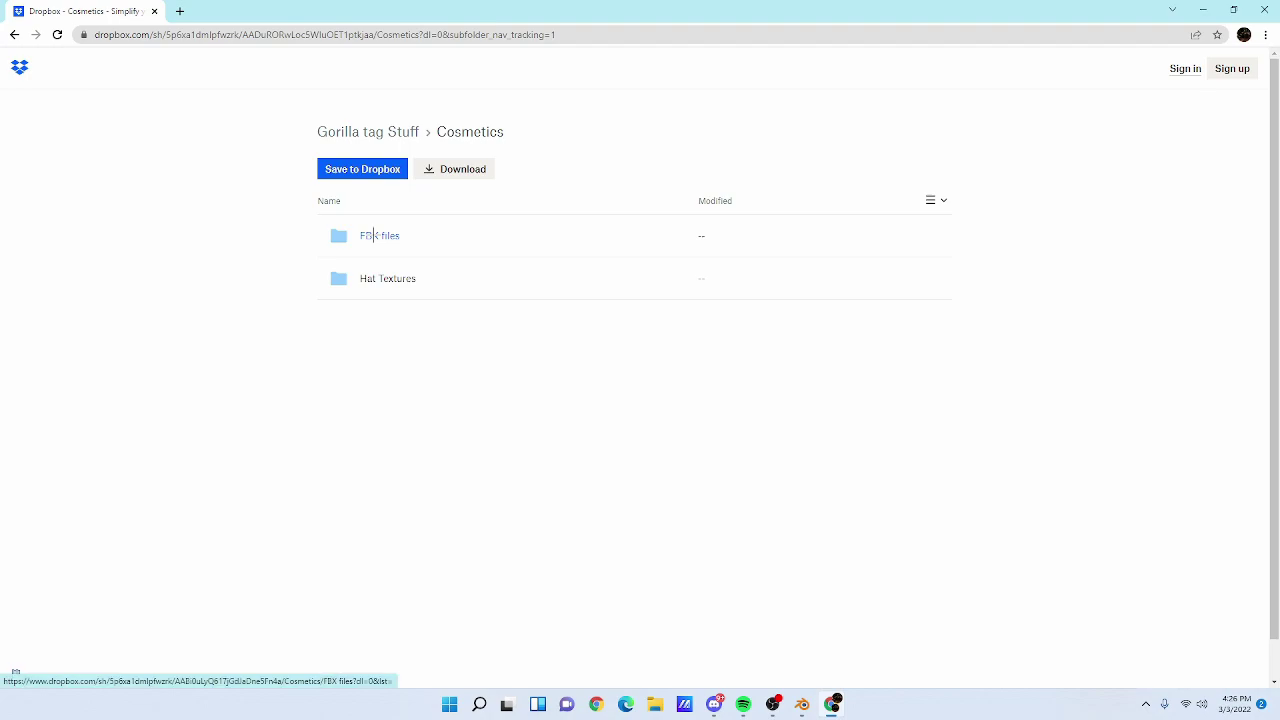
{"action": "left_click", "coordinate": [371, 235]}
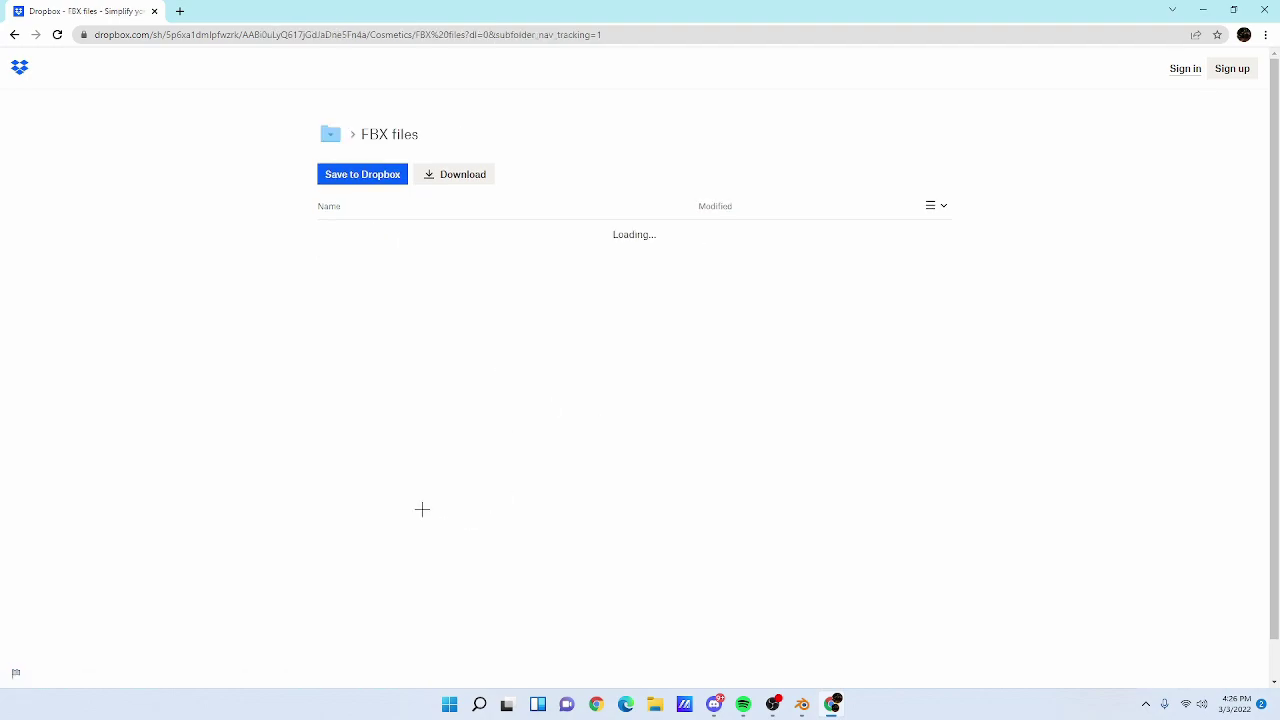
{"action": "scroll", "coordinate": [371, 443], "scroll_direction": "down", "scroll_amount": 9}
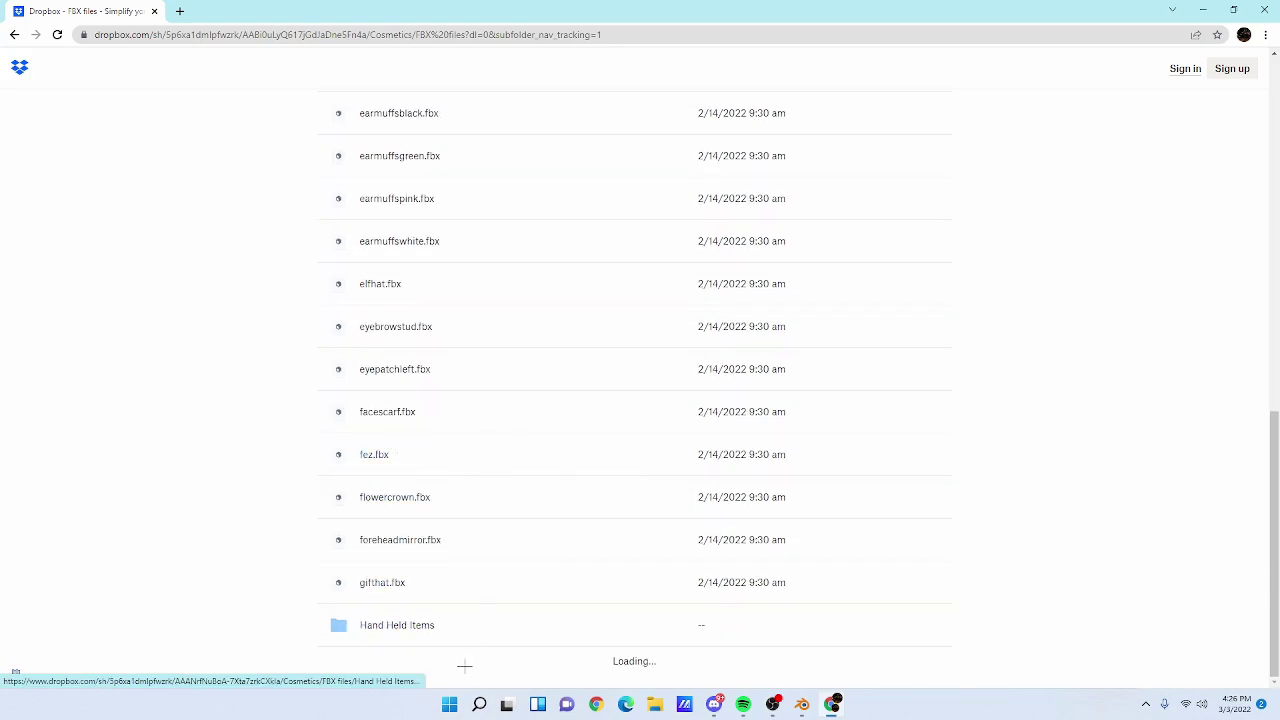
{"action": "scroll", "coordinate": [390, 462], "scroll_direction": "down", "scroll_amount": 2}
{"action": "left_click", "coordinate": [390, 465]}
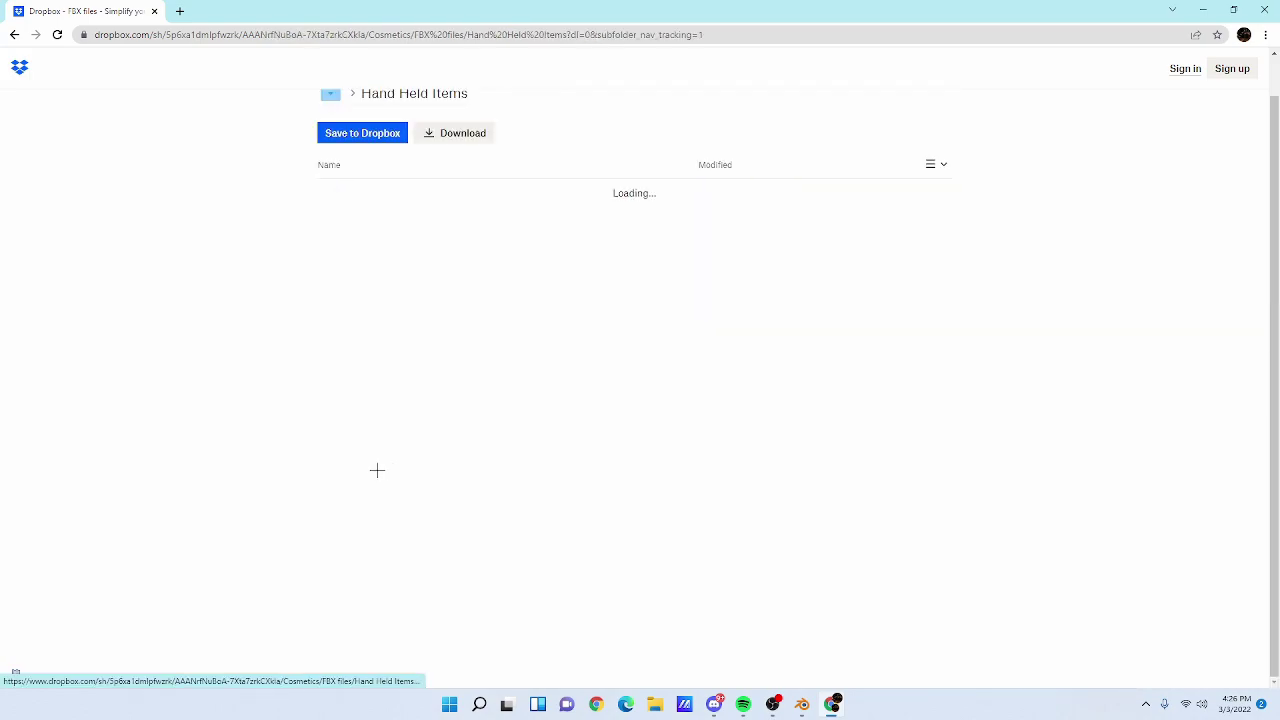
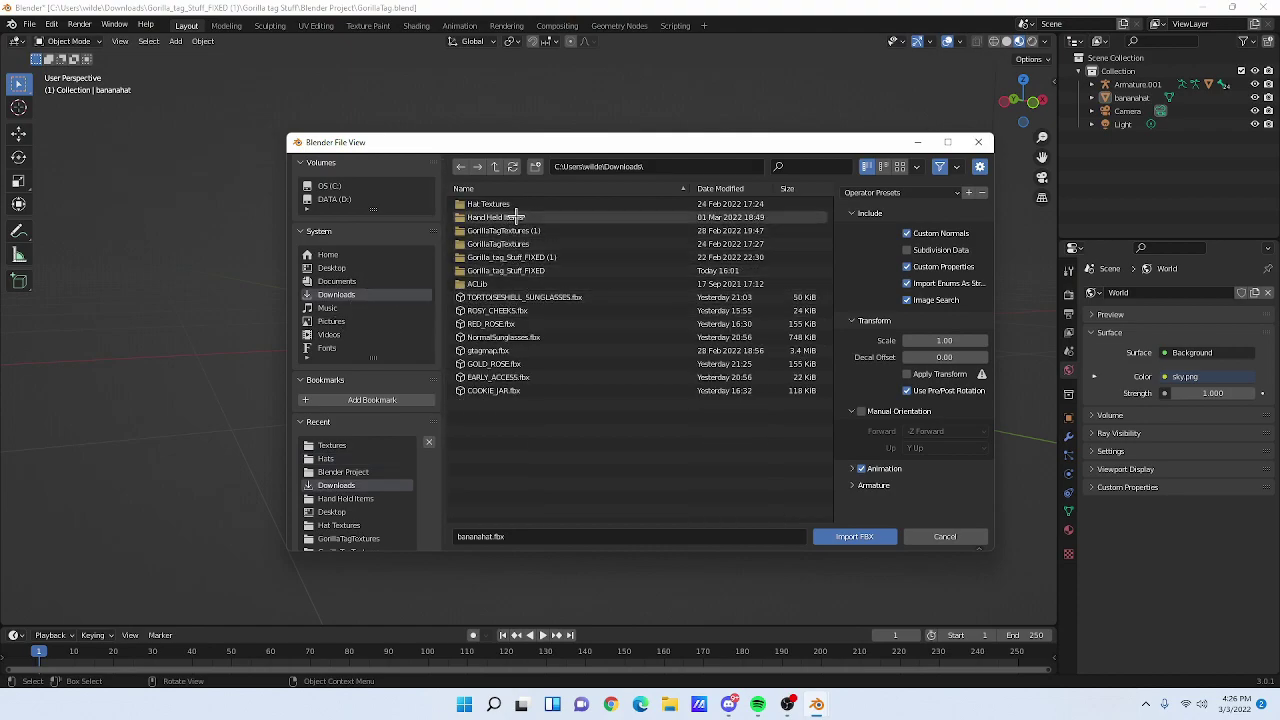
- Back in Blender, import TURKEY LEG.fbx from the Hand Held Items folder in Downloads and select the turkey leg inside the gorilla
{"action": "double_click", "coordinate": [517, 217]}
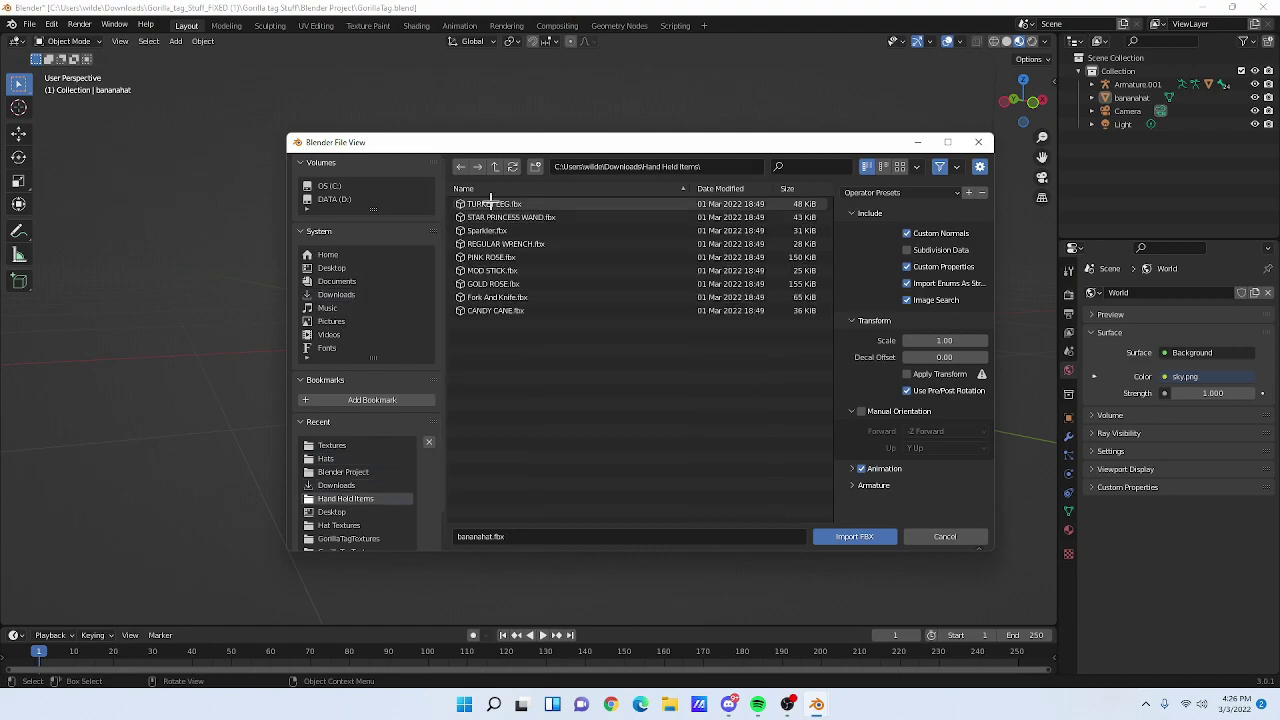
{"action": "double_click", "coordinate": [490, 204]}
{"action": "middle_click_drag", "start_coordinate": [327, 226], "coordinate": [497, 361]}
{"action": "scroll", "coordinate": [497, 420], "scroll_direction": "up", "scroll_amount": 5}
{"action": "scroll", "coordinate": [497, 420], "scroll_direction": "down", "scroll_amount": 6}
{"action": "left_click", "coordinate": [483, 344]}
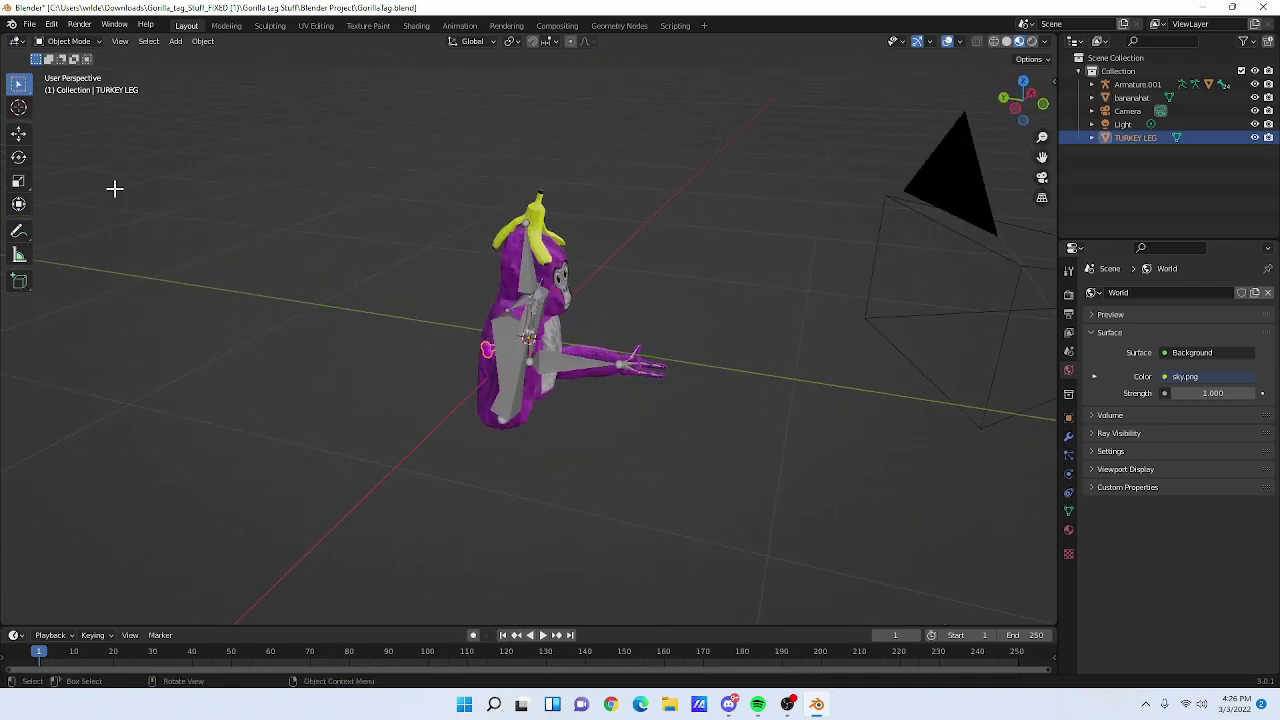
{"action": "middle_click_drag", "start_coordinate": [304, 215], "coordinate": [217, 182]}
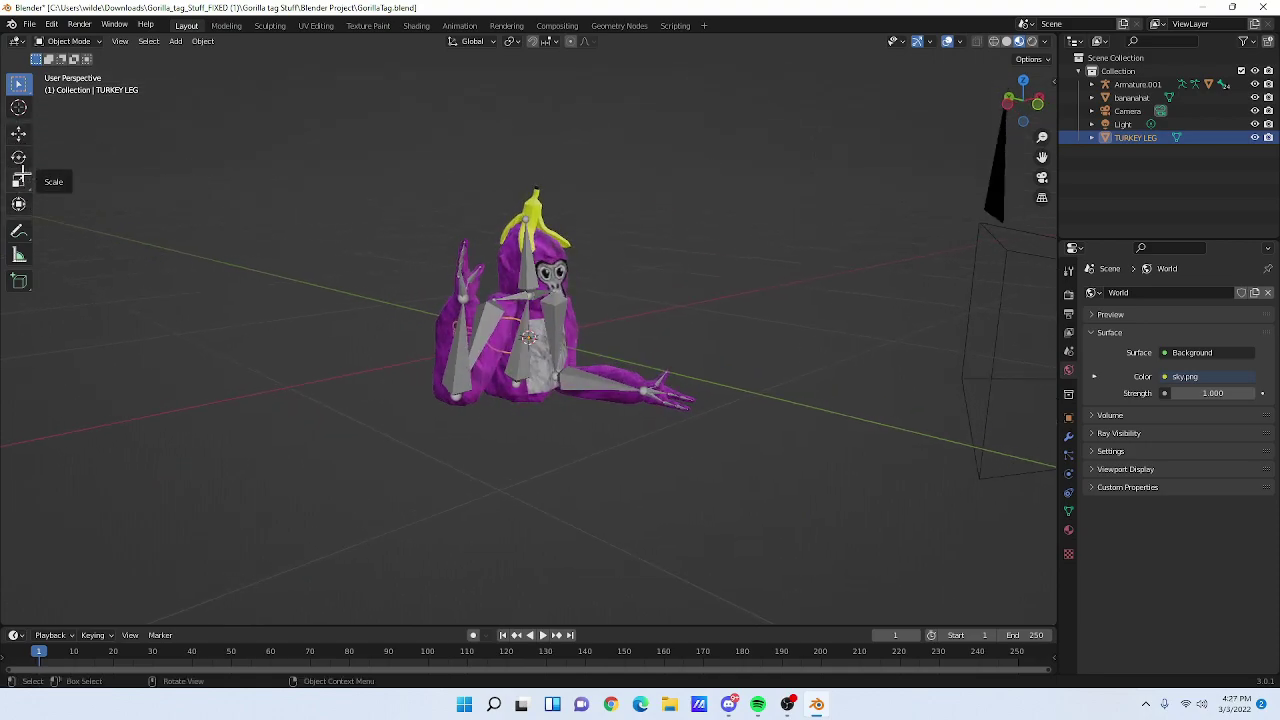
- Move the turkey leg with the Transform tool from the gorilla's body to beside its raised hand
{"action": "left_click", "coordinate": [18, 203]}
{"action": "middle_click_drag", "start_coordinate": [234, 254], "coordinate": [528, 338]}
{"action": "left_click_drag", "start_coordinate": [528, 338], "coordinate": [357, 307]}
{"action": "mouse_move", "coordinate": [357, 307]}
{"action": "middle_mouse_down"}
{"action": "mouse_move", "coordinate": [314, 403]}
{"action": "mouse_move", "coordinate": [480, 335]}
{"action": "mouse_move", "coordinate": [474, 377]}
{"action": "mouse_move", "coordinate": [531, 390]}
{"action": "mouse_move", "coordinate": [354, 283]}
{"action": "middle_mouse_up"}
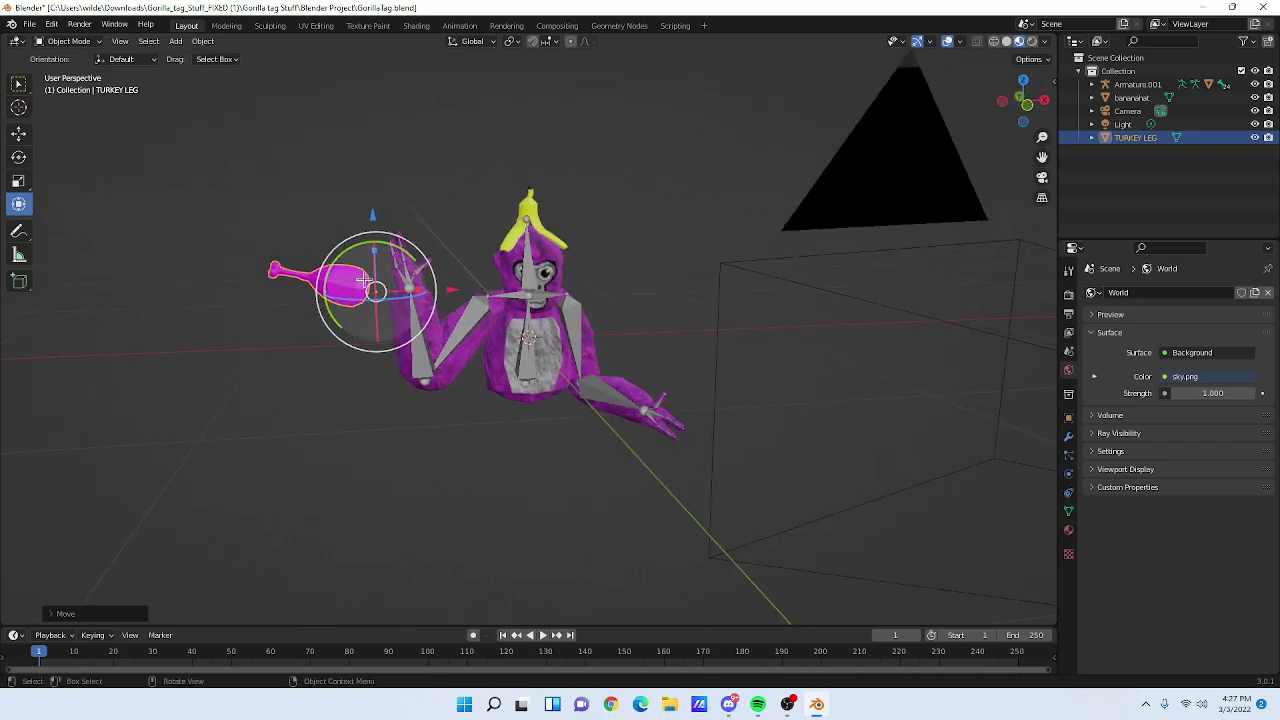
- Rotate the turkey leg about the Z axis and move it up between the raised hand and the banana hat
{"action": "left_click_drag", "start_coordinate": [362, 247], "coordinate": [387, 313]}
{"action": "key", "text": "r"}
{"action": "key", "text": "z"}
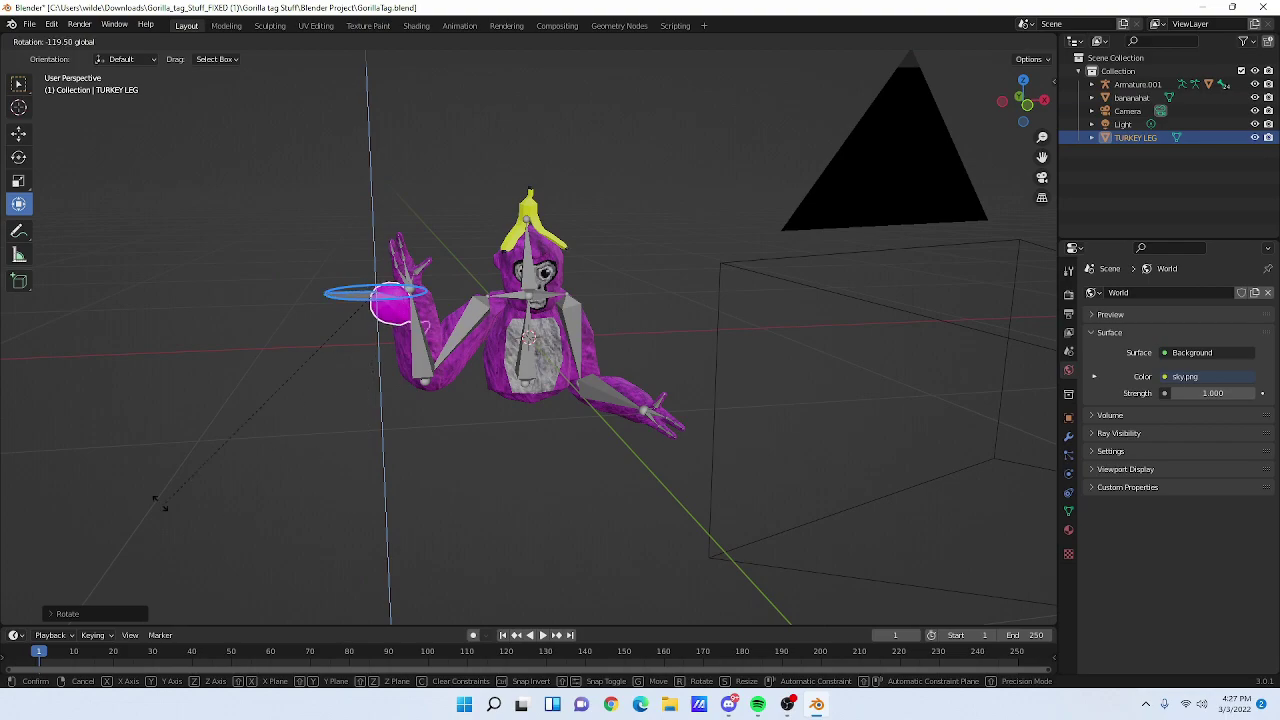
{"action": "left_click", "coordinate": [260, 414]}
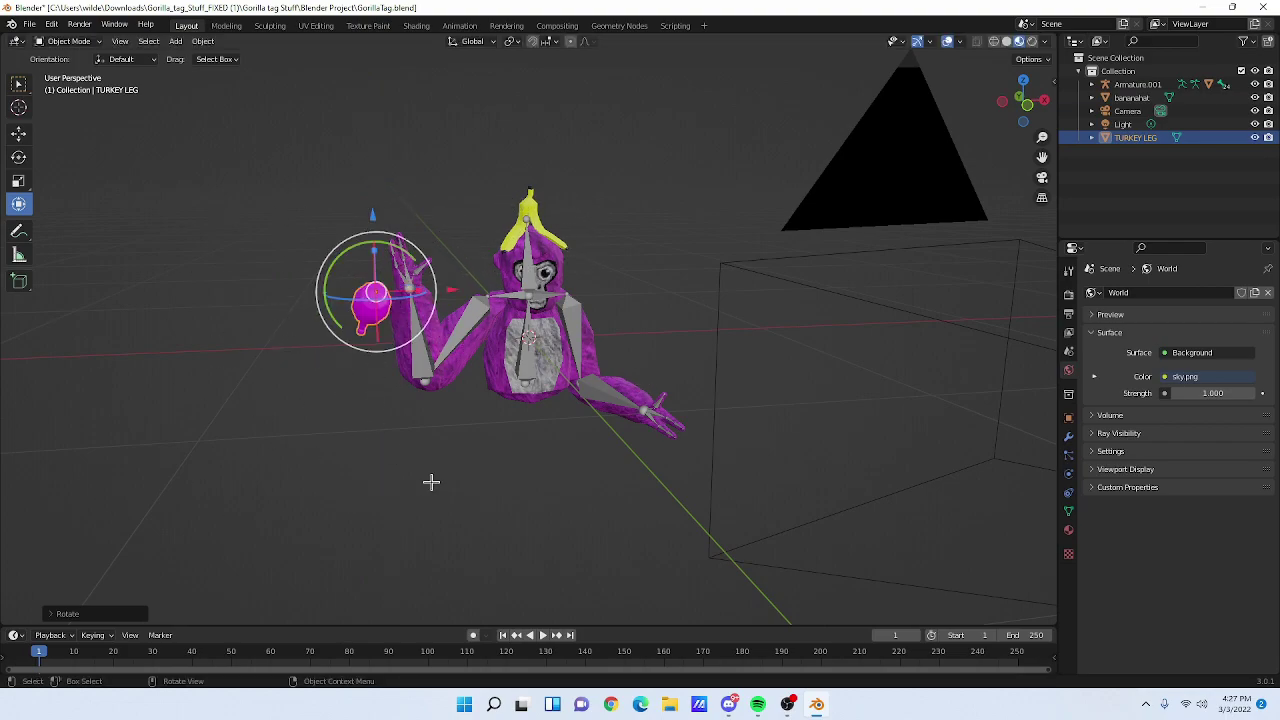
{"action": "key", "text": "g"}
{"action": "left_click", "coordinate": [485, 210]}
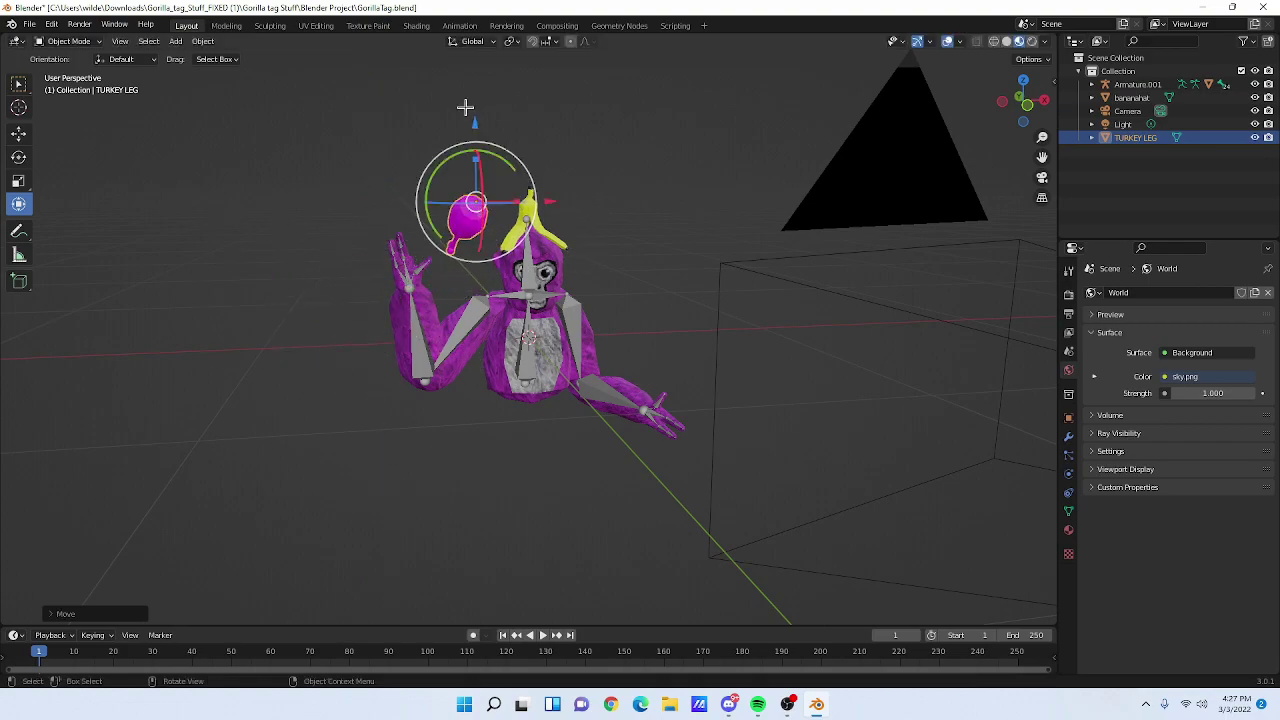
- Open the turkey leg's material in the Shading workspace and browse to the Downloads folder for its diffuse texture image
{"action": "left_click", "coordinate": [416, 26]}
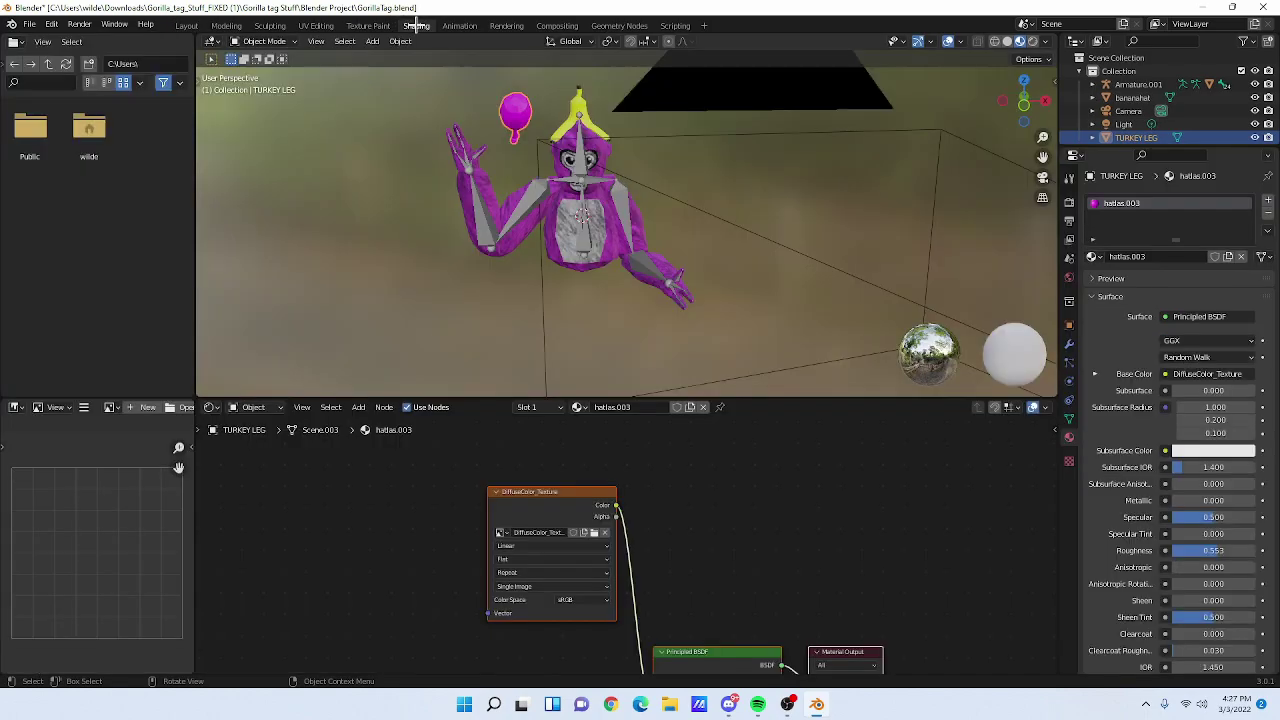
{"action": "scroll", "coordinate": [598, 552], "scroll_direction": "up", "scroll_amount": 2}
{"action": "left_click", "coordinate": [575, 526]}
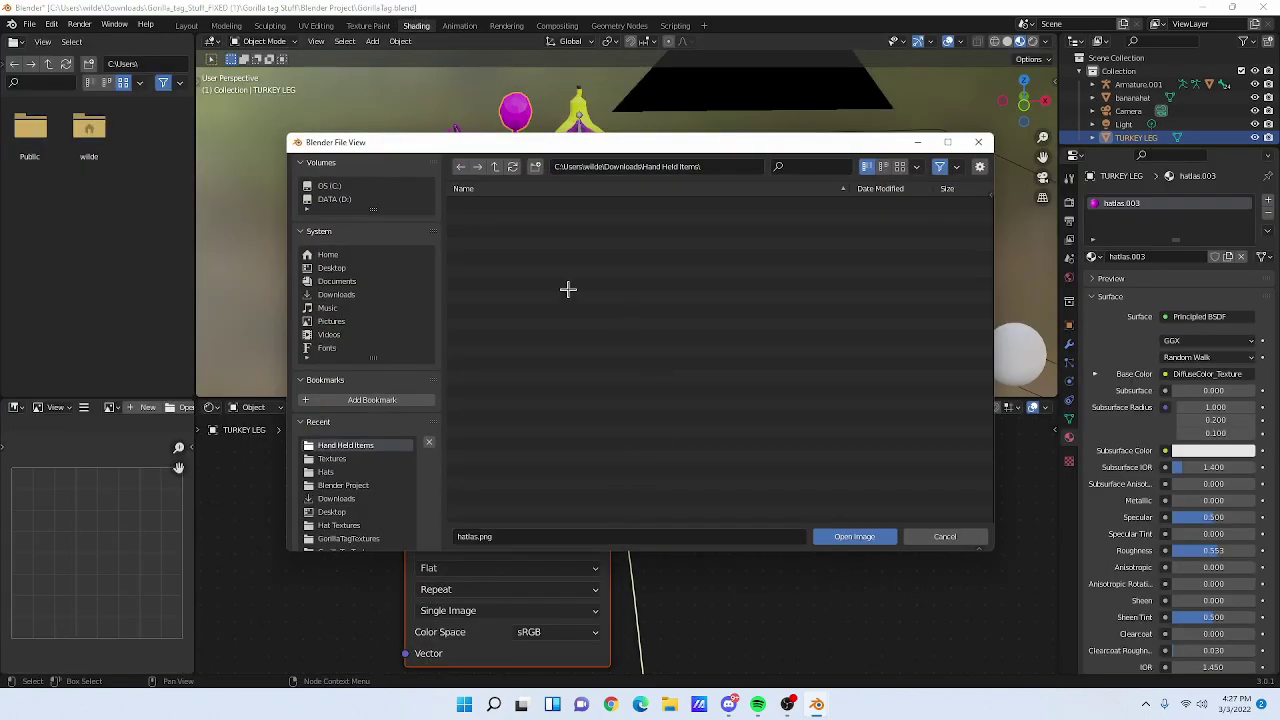
{"action": "left_click", "coordinate": [389, 294]}
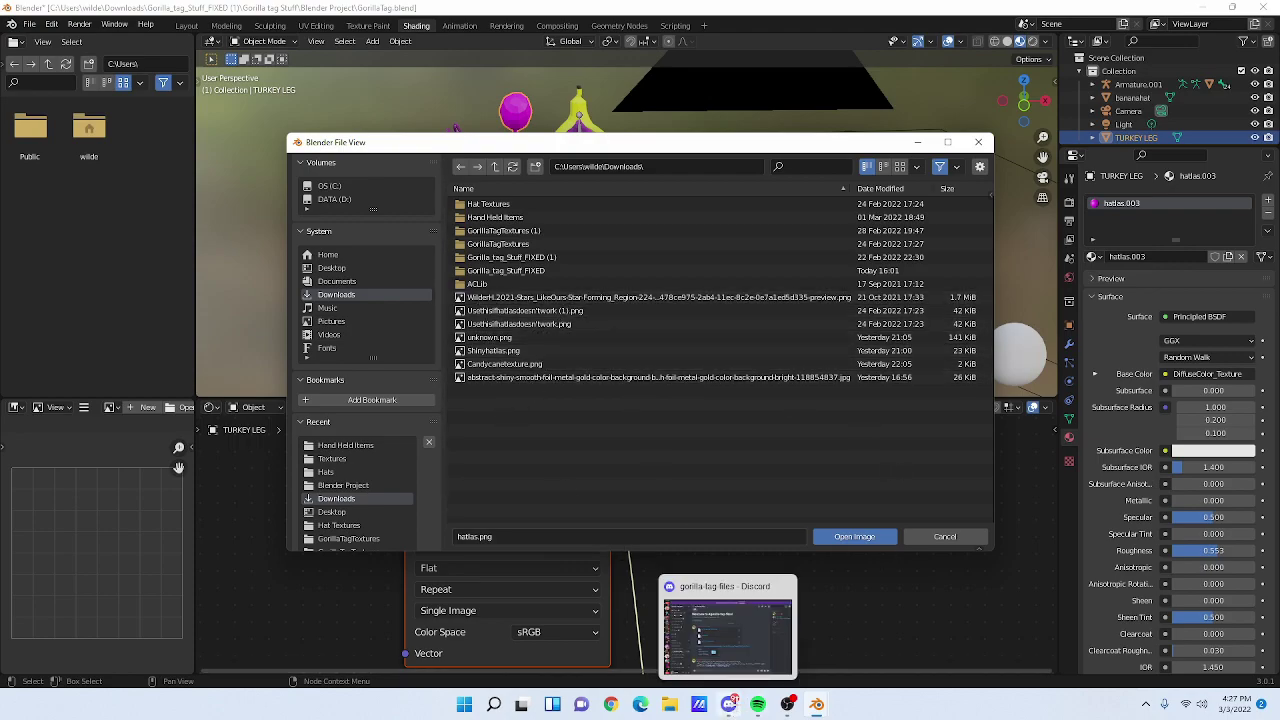
- Switch to Discord, open the shared Gorilla tag Stuff Dropbox link, and look in the Hat Textures folder under Cosmetics
{"action": "left_click", "coordinate": [730, 705]}
{"action": "left_click", "coordinate": [525, 442]}
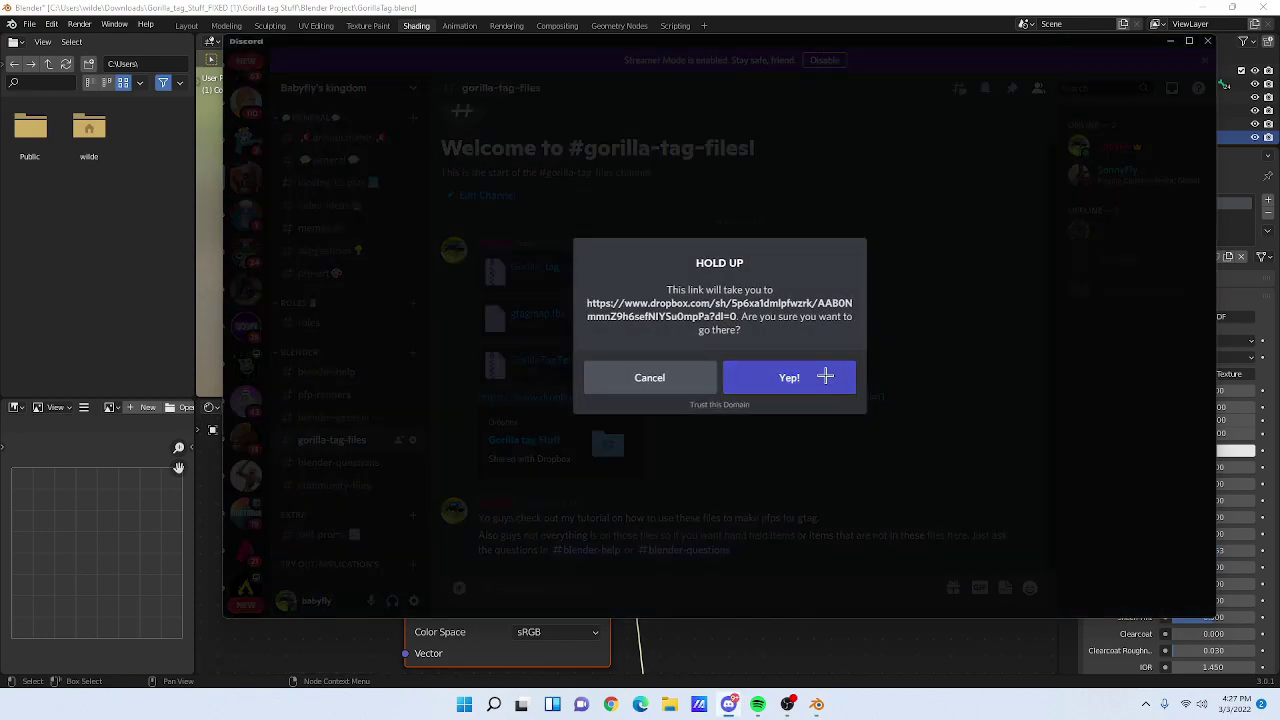
{"action": "left_click", "coordinate": [789, 377]}
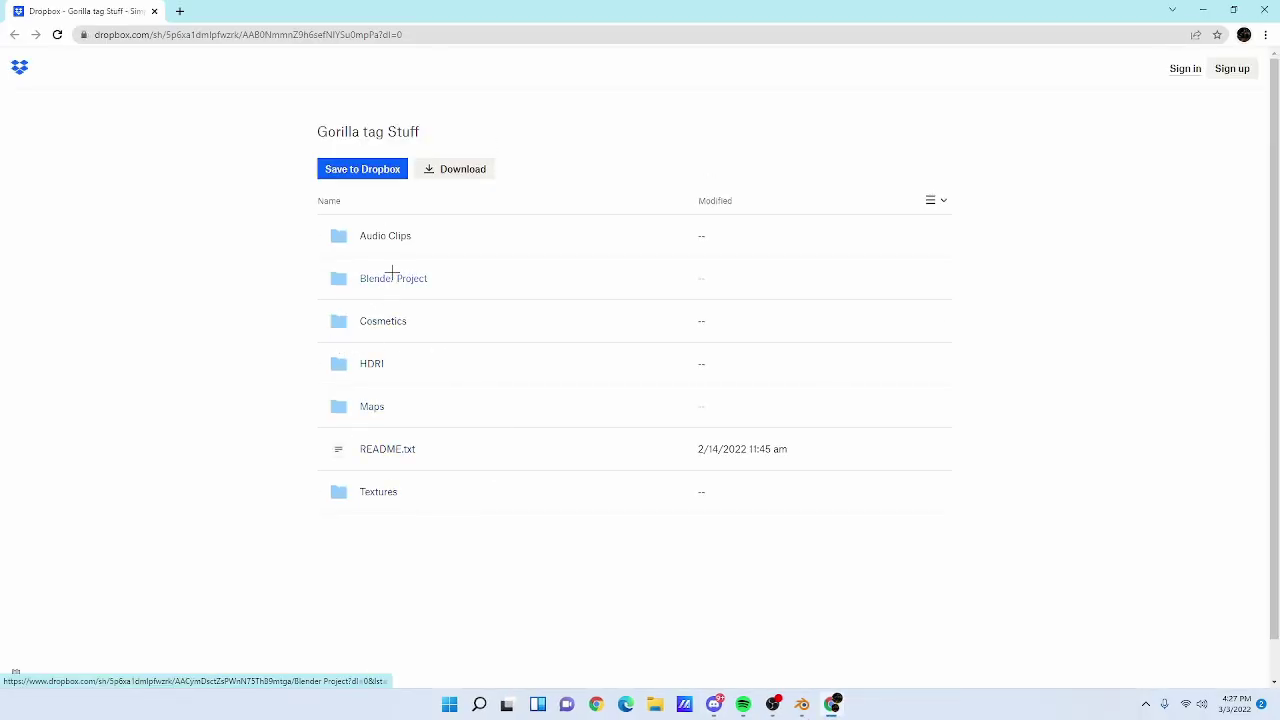
{"action": "left_click", "coordinate": [395, 328]}
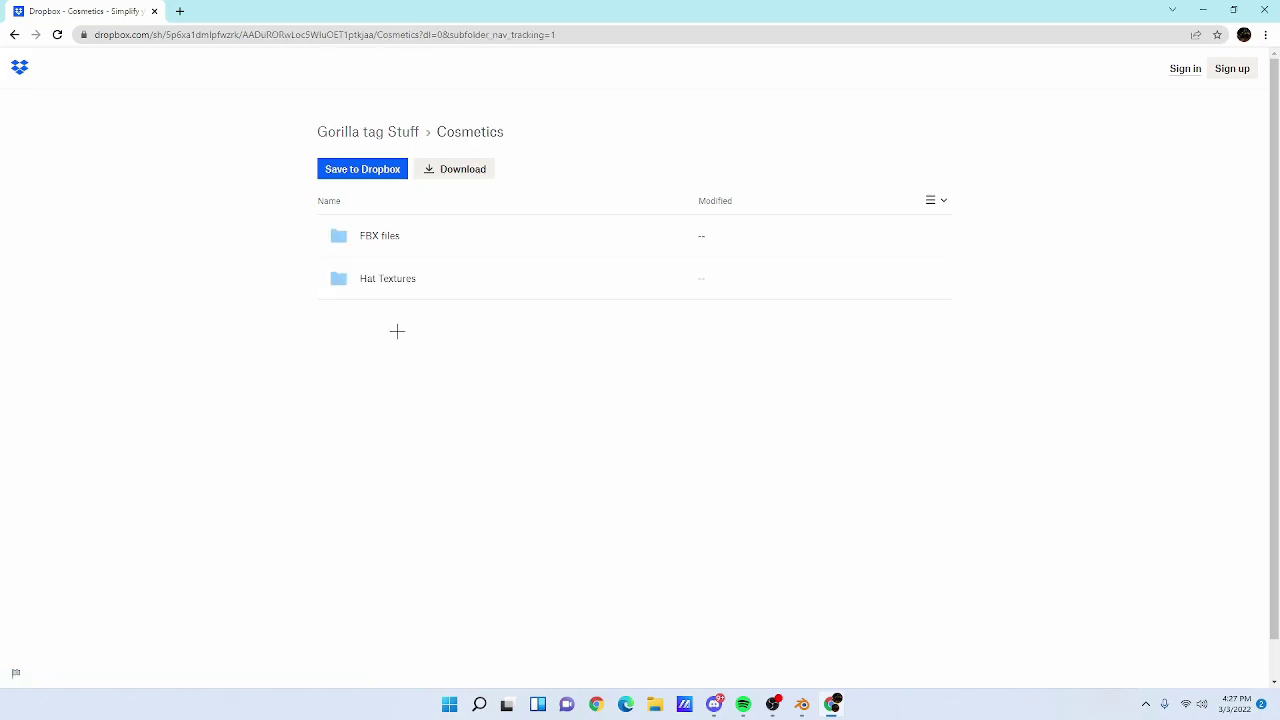
{"action": "left_click", "coordinate": [413, 282]}
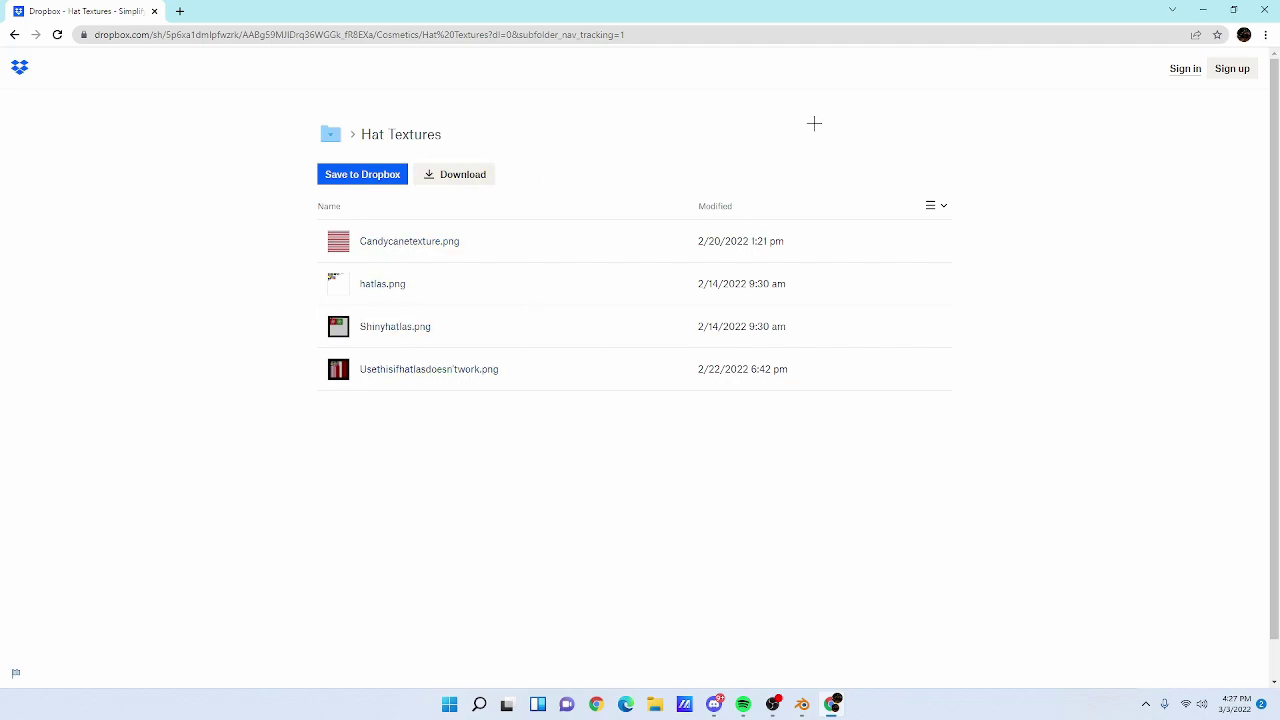
{"action": "left_click", "coordinate": [1264, 10]}
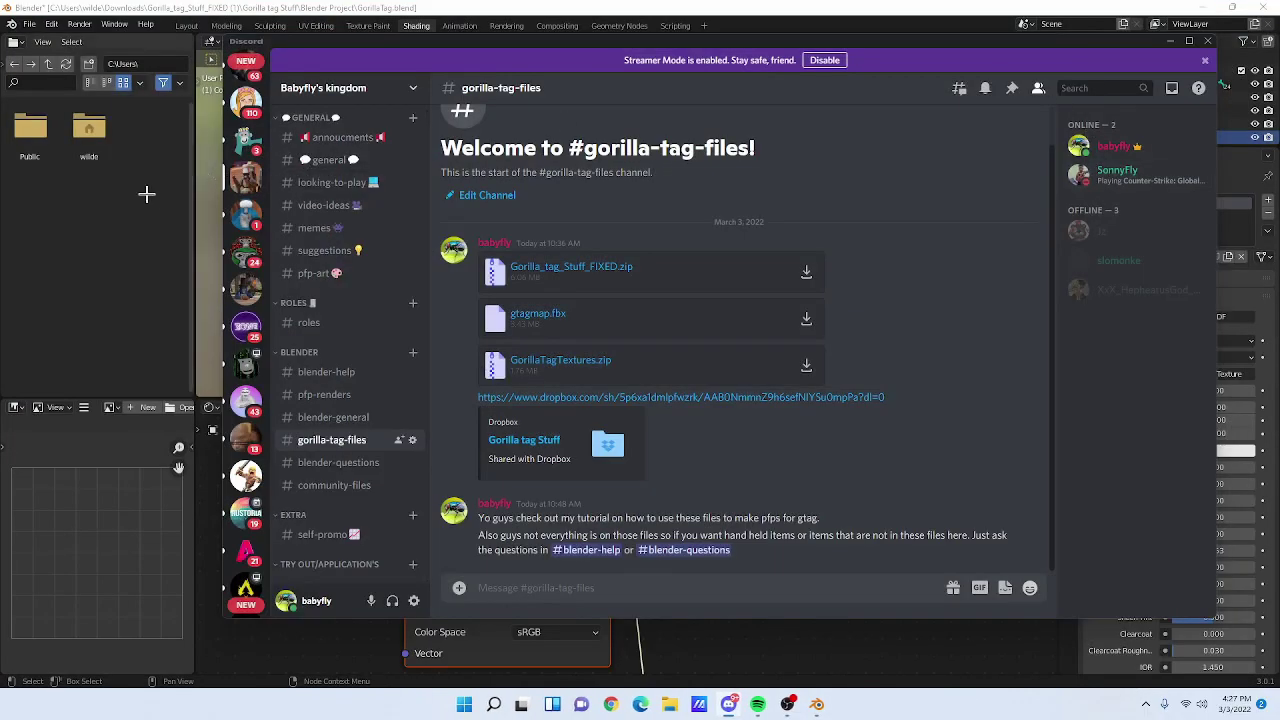
- Back in Blender, load Usethisifhatlasdoesn'twork.png as the turkey leg's texture and check the leg in the Layout workspace
{"action": "left_click", "coordinate": [200, 460]}
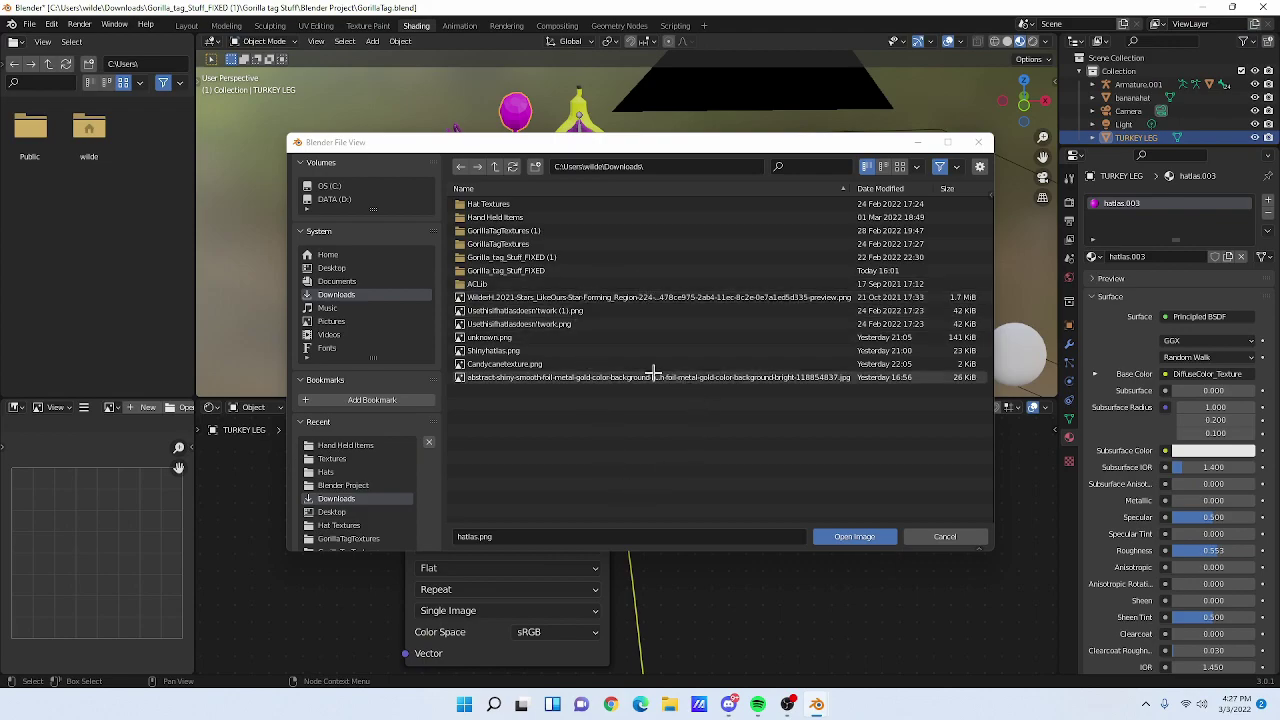
{"action": "left_click", "coordinate": [523, 324]}
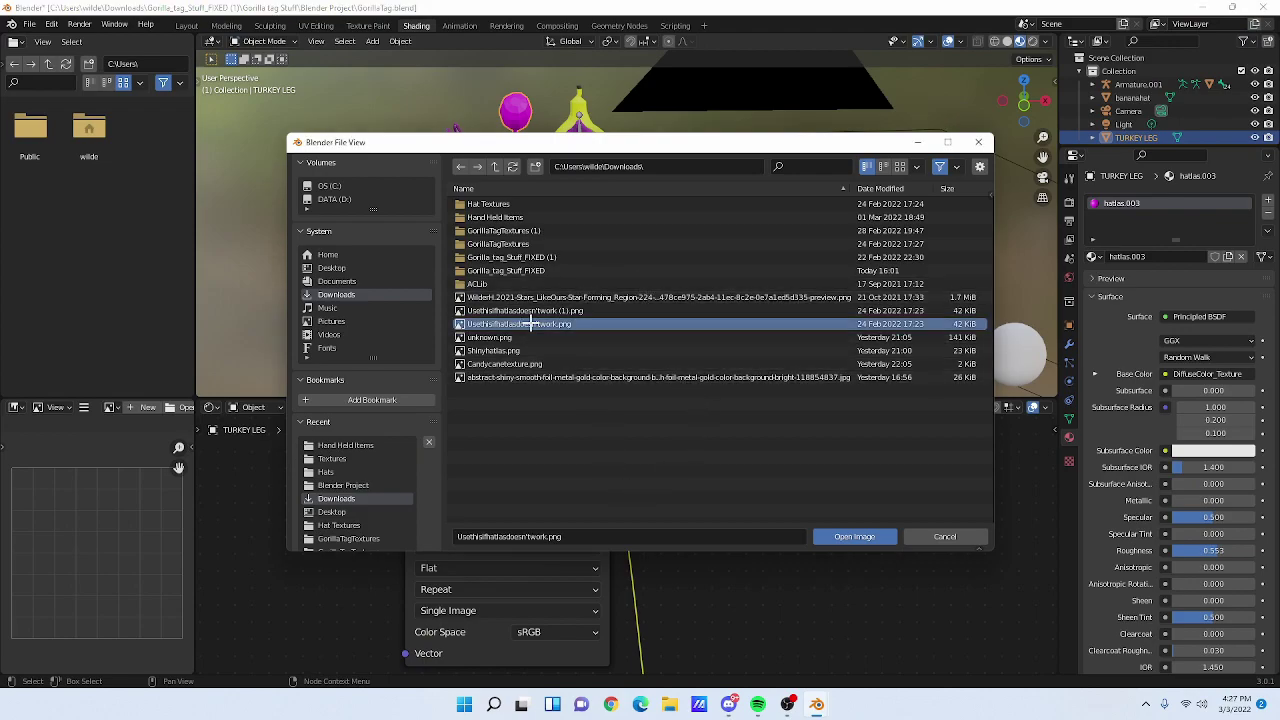
{"action": "left_click", "coordinate": [853, 536]}
{"action": "left_click", "coordinate": [186, 25]}
{"action": "scroll", "coordinate": [520, 330], "scroll_direction": "up", "scroll_amount": 5}
{"action": "scroll", "coordinate": [520, 330], "scroll_direction": "down", "scroll_amount": 5}
{"action": "middle_click_drag", "start_coordinate": [520, 330], "coordinate": [314, 400]}
{"action": "left_click", "coordinate": [292, 387]}
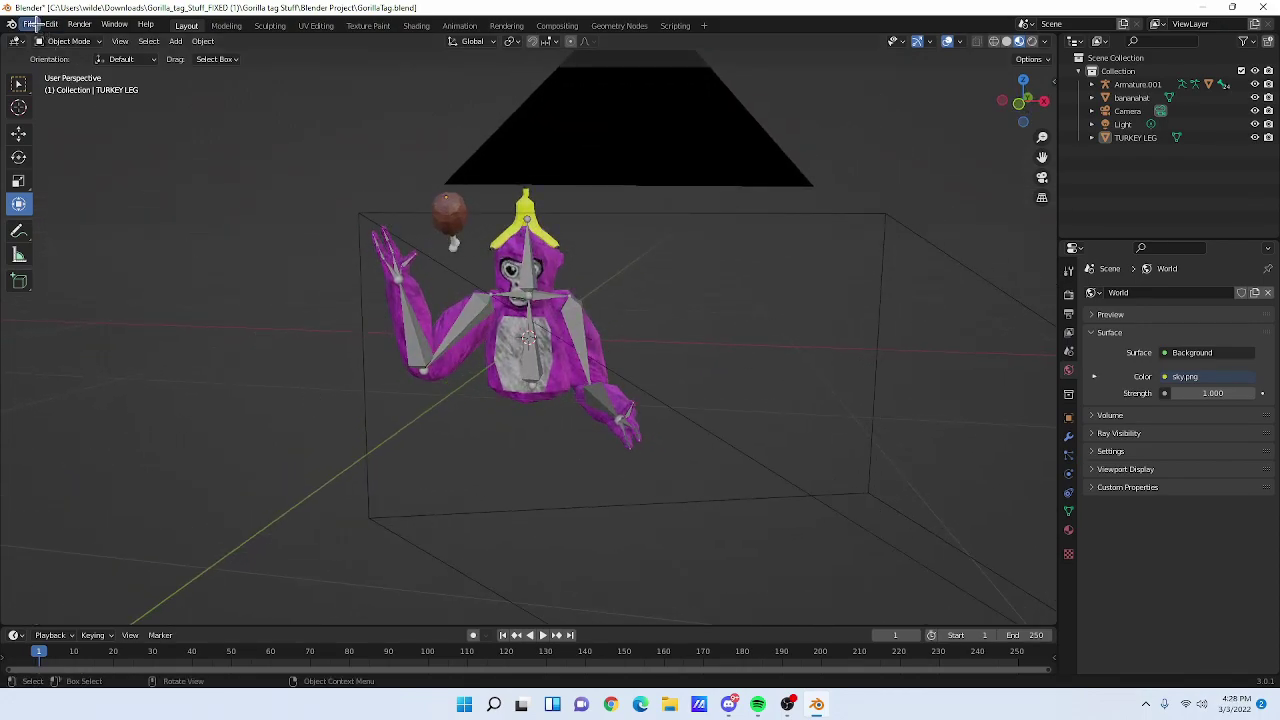
- Switch to Discord, look through the community-files and gorilla-tag-files channels, and return to the gorilla scene in Blender
{"action": "left_click", "coordinate": [29, 24]}
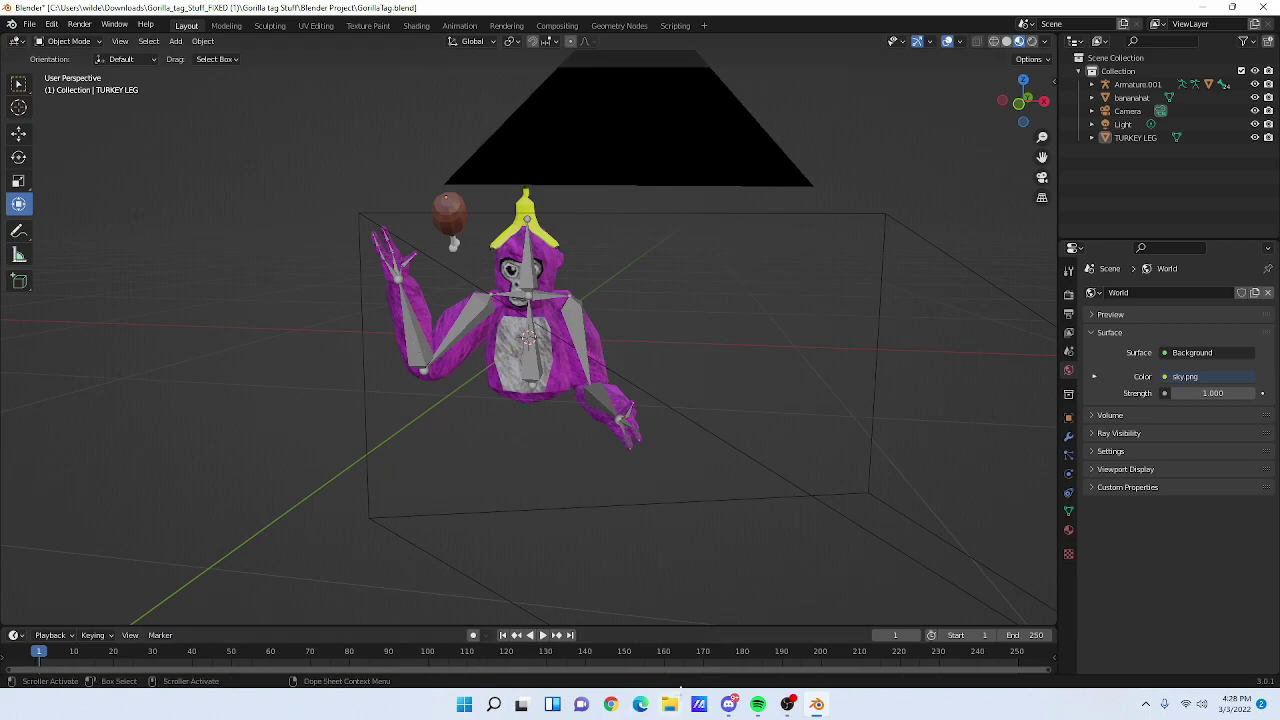
{"action": "left_click", "coordinate": [728, 704]}
{"action": "left_click", "coordinate": [340, 485]}
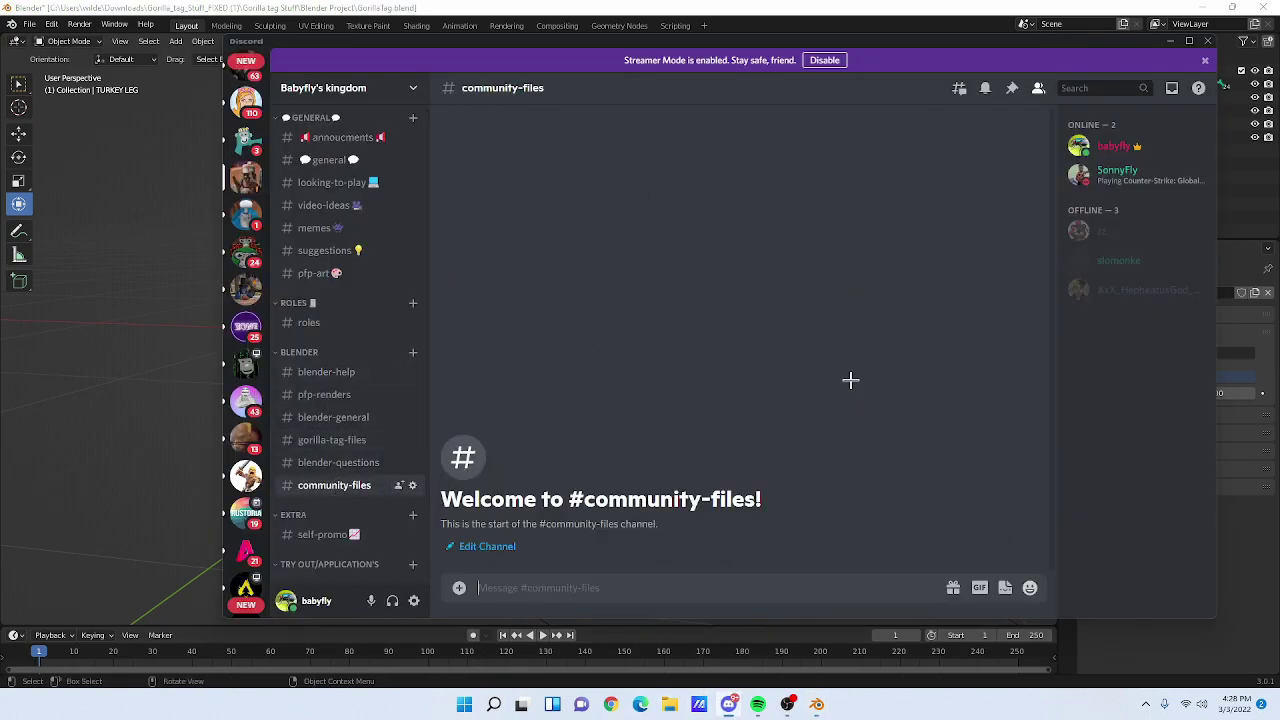
{"action": "left_click", "coordinate": [340, 443]}
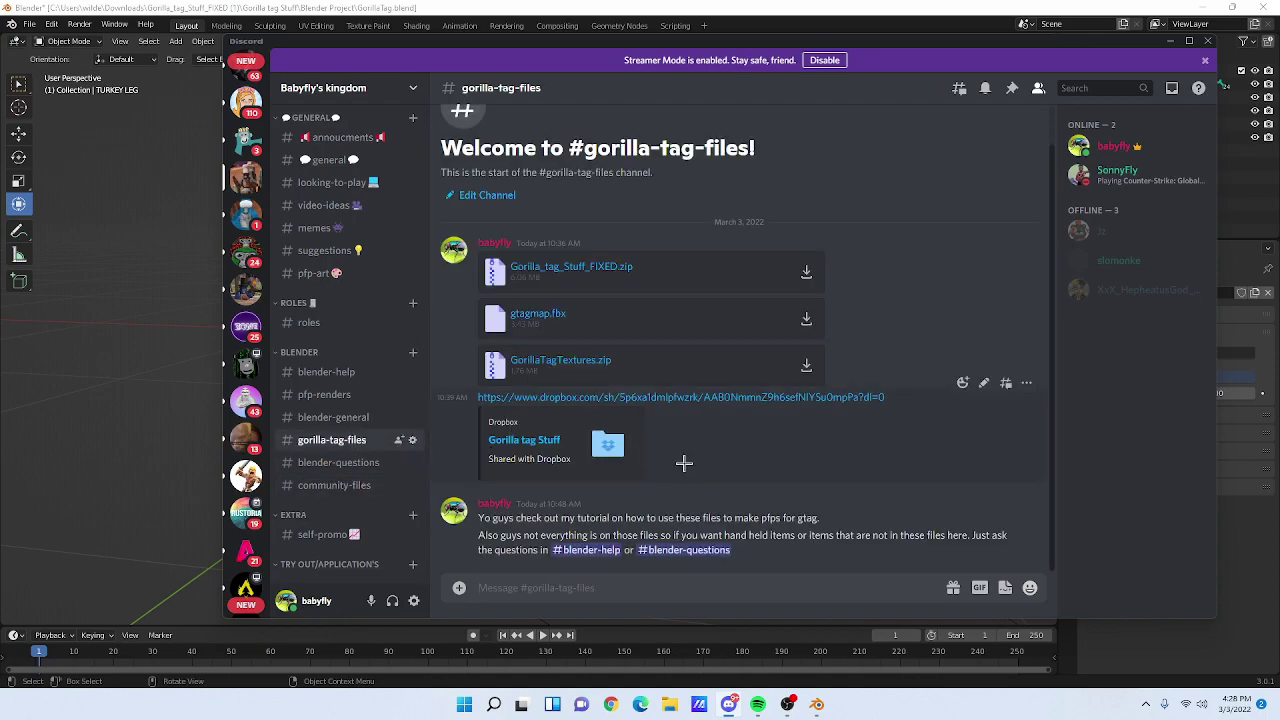
{"action": "key", "text": "alt+Tab"}
{"action": "middle_click_drag", "start_coordinate": [269, 389], "coordinate": [358, 359]}
{"action": "middle_click_drag", "start_coordinate": [532, 275], "coordinate": [620, 270]}
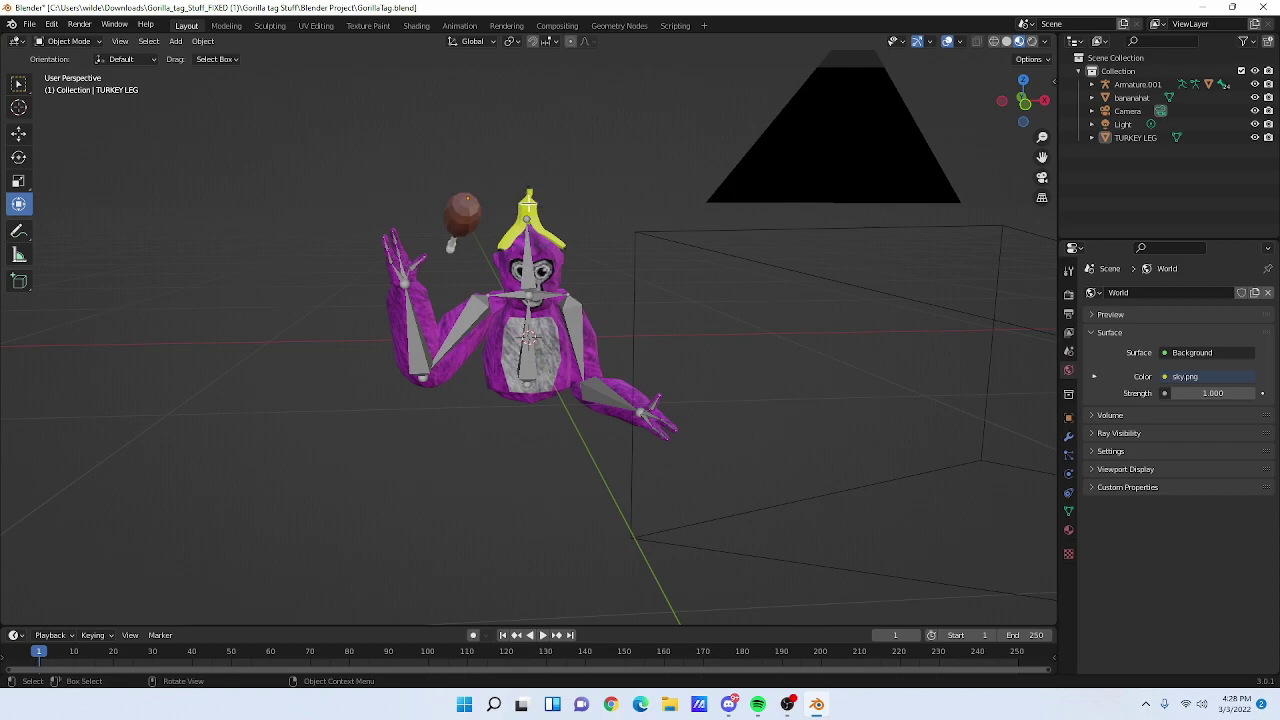
- Replace the active Transform tool with the Select Box tool
{"action": "left_click", "coordinate": [1131, 97]}
{"action": "left_click", "coordinate": [646, 233]}
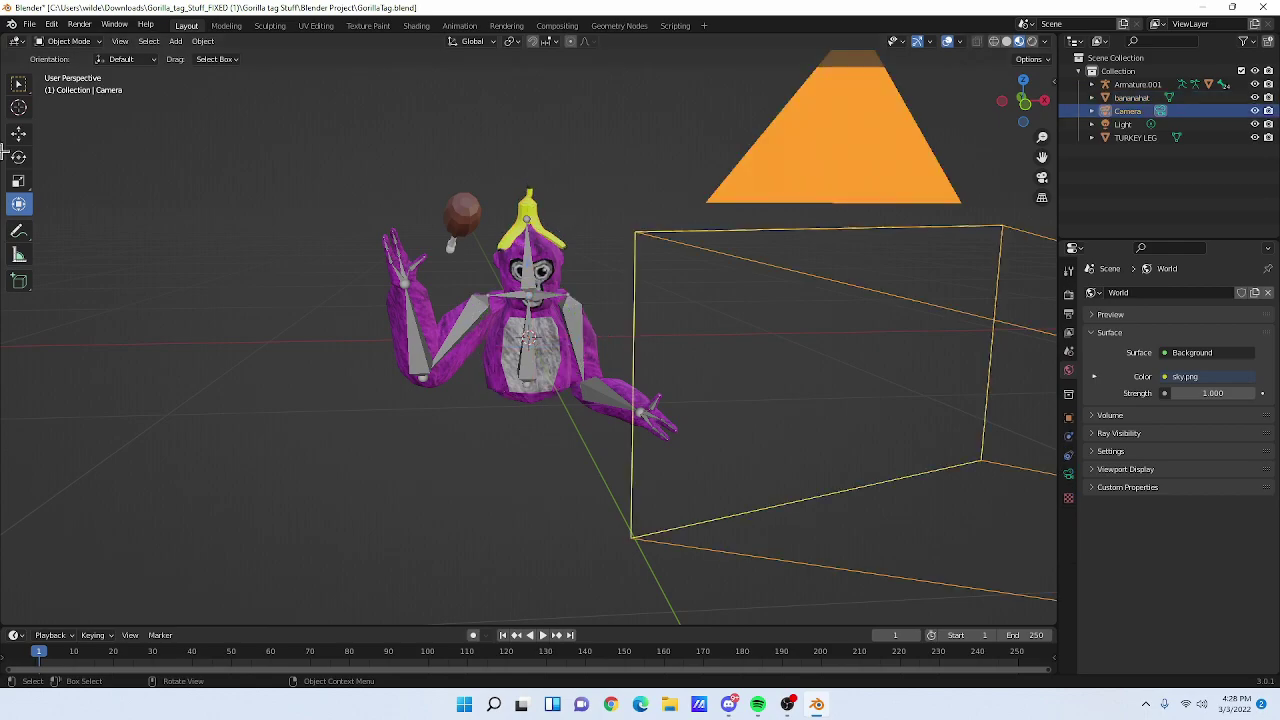
{"action": "left_click", "coordinate": [20, 131]}
{"action": "left_click", "coordinate": [16, 82]}
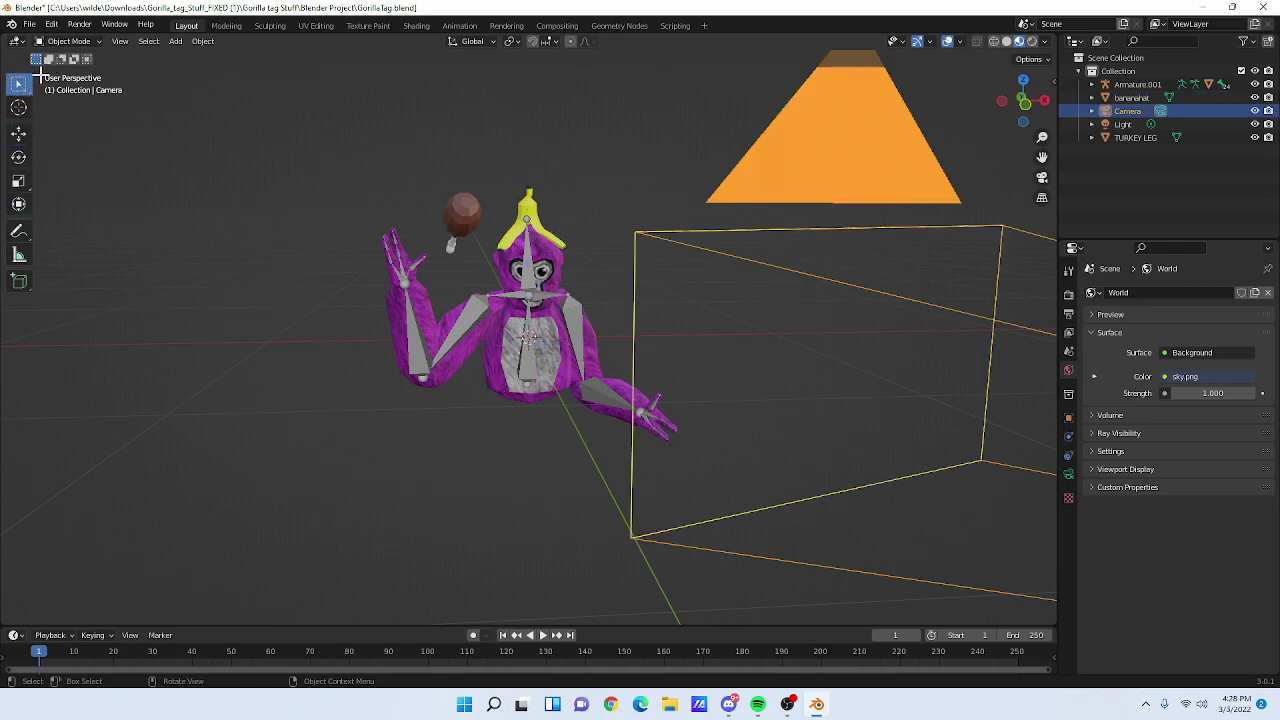
{"action": "left_click", "coordinate": [535, 210]}
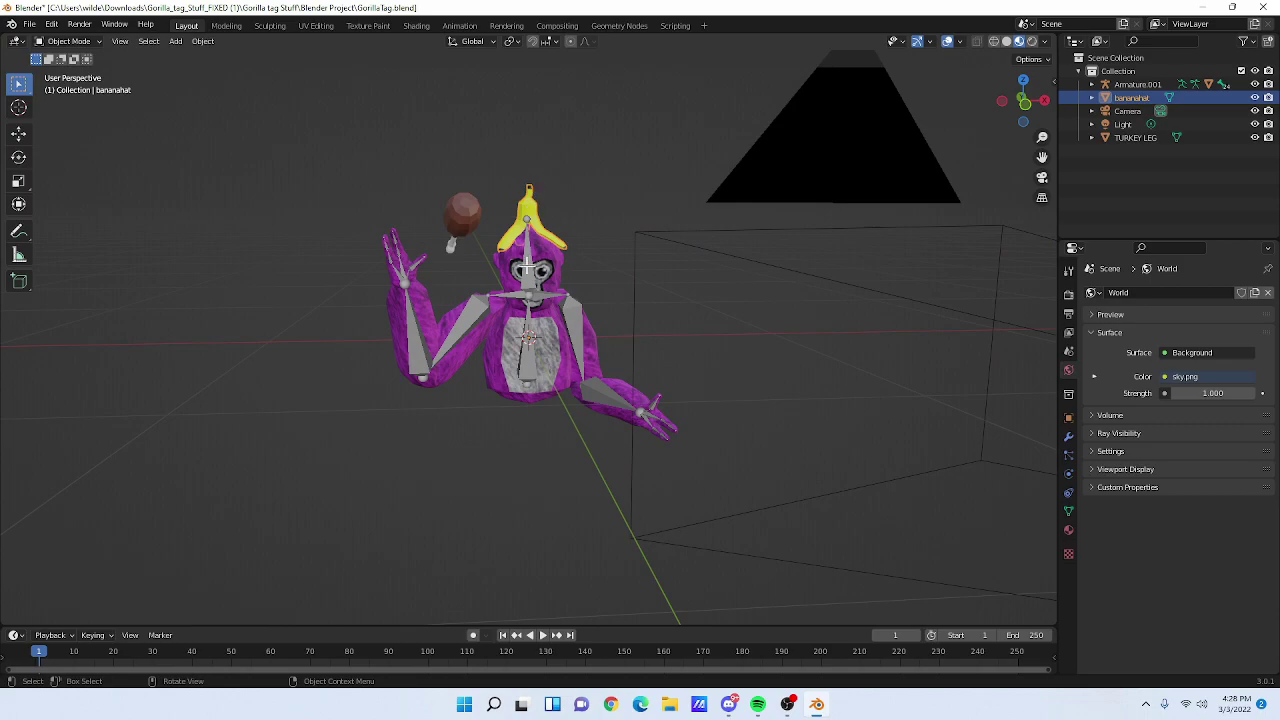
{"action": "left_click", "coordinate": [527, 263]}
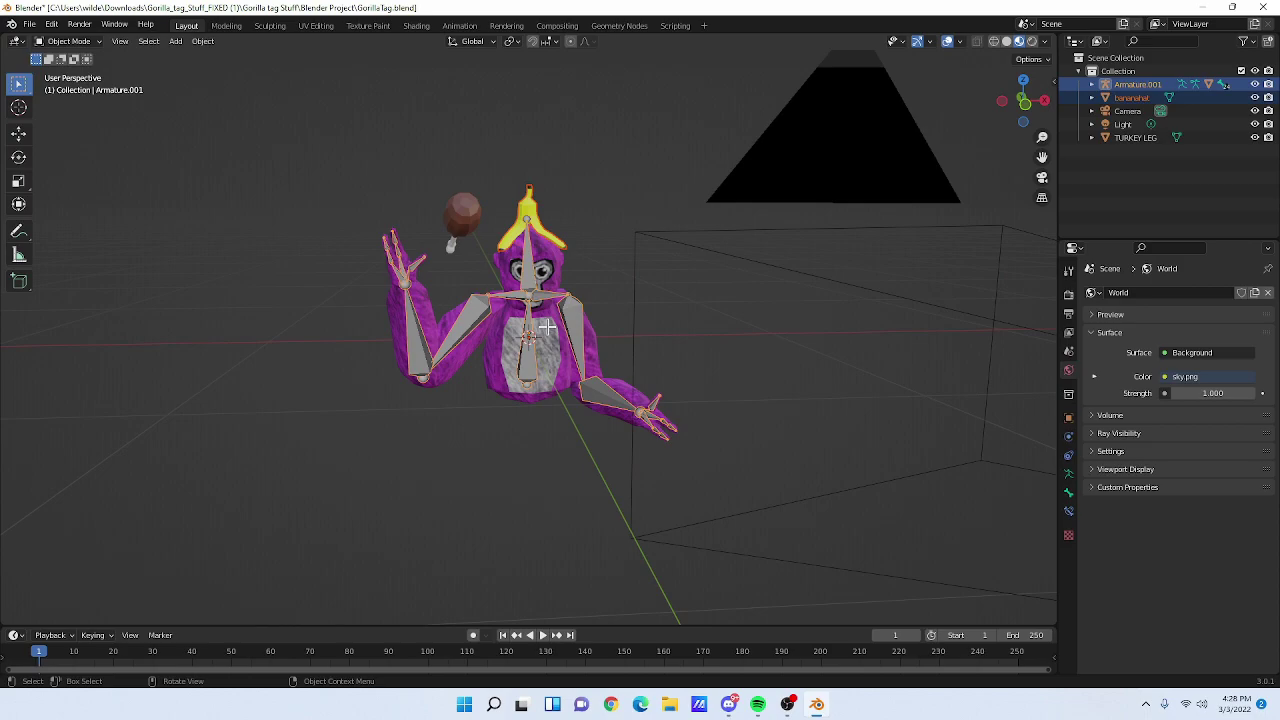
{"action": "key", "text": "super+p"}
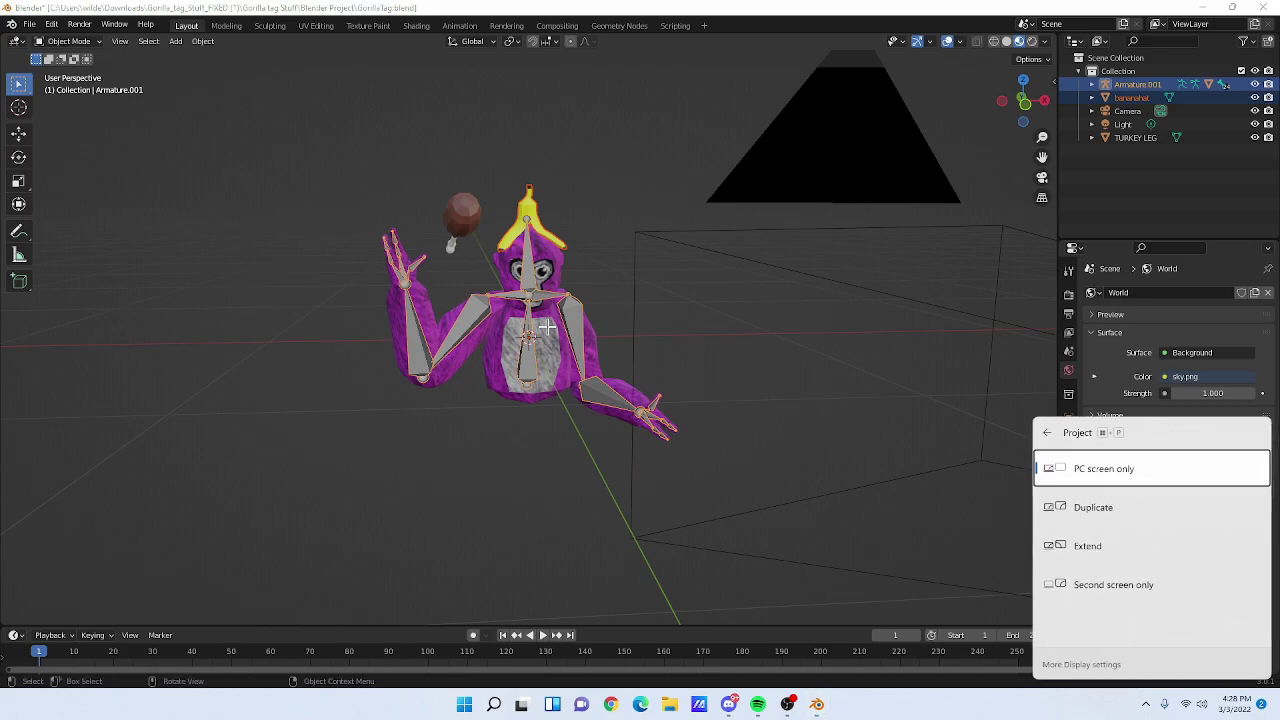
{"action": "left_click", "coordinate": [621, 284]}
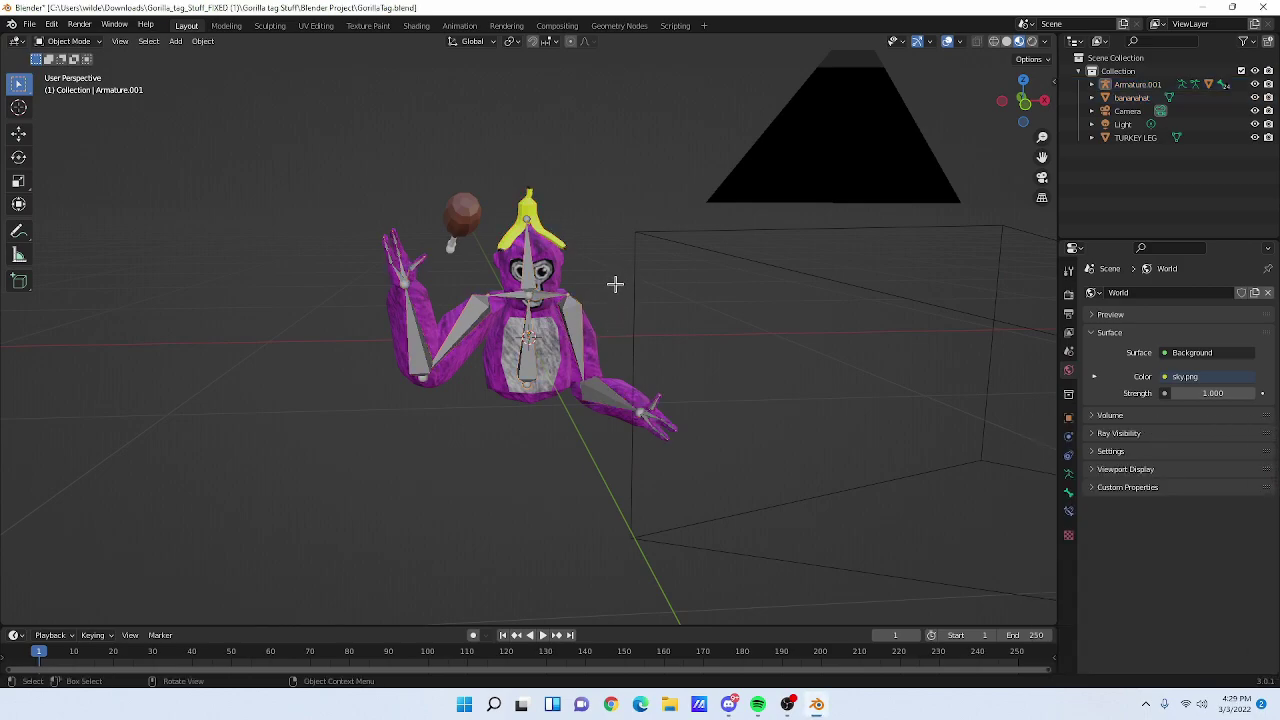
- Parent the banana hat to the gorilla's armature using Armature Deform With Automatic Weights
{"action": "left_click", "coordinate": [527, 210], "text": "shift"}
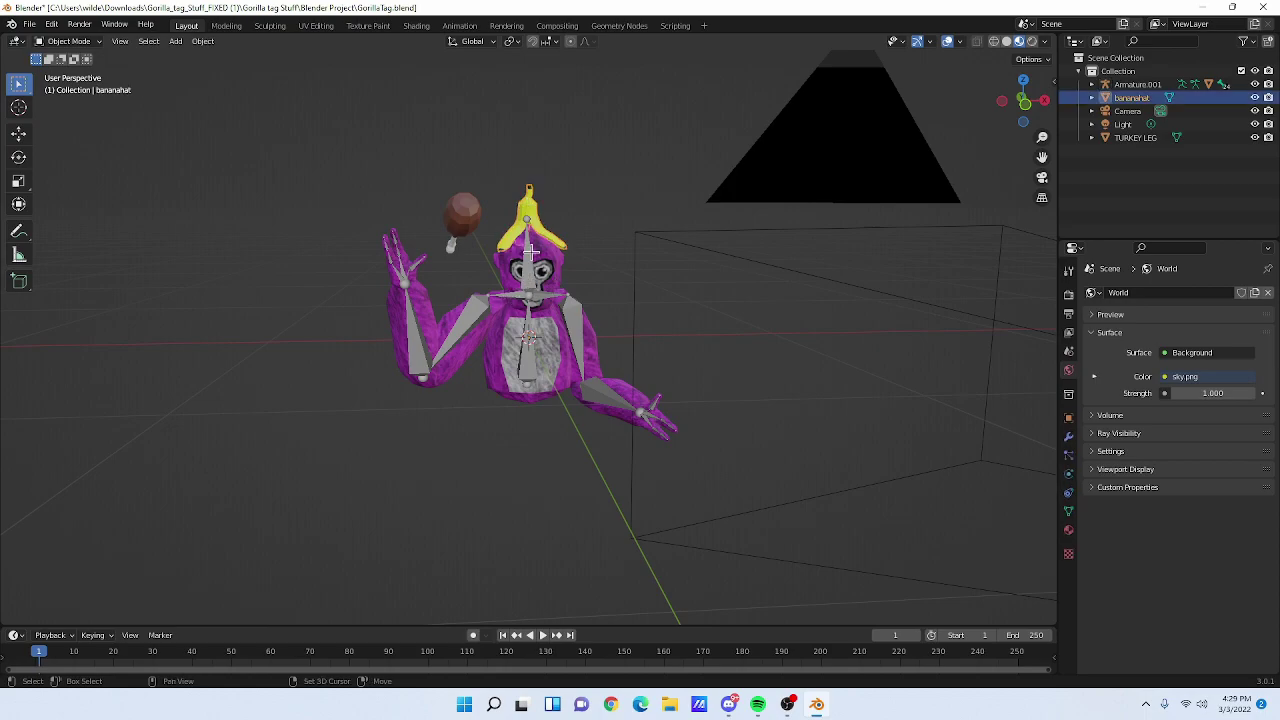
{"action": "left_click", "coordinate": [530, 250], "text": "shift"}
{"action": "key", "text": "ctrl+p"}
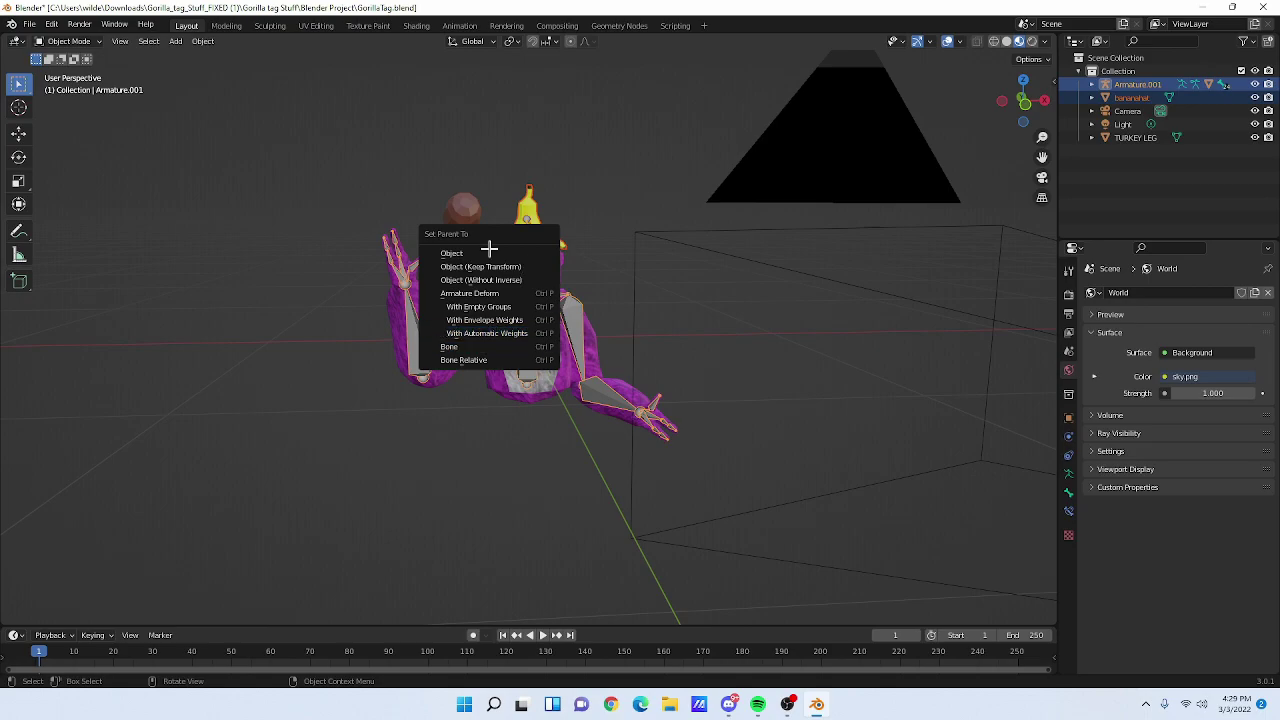
{"action": "left_click", "coordinate": [517, 333]}
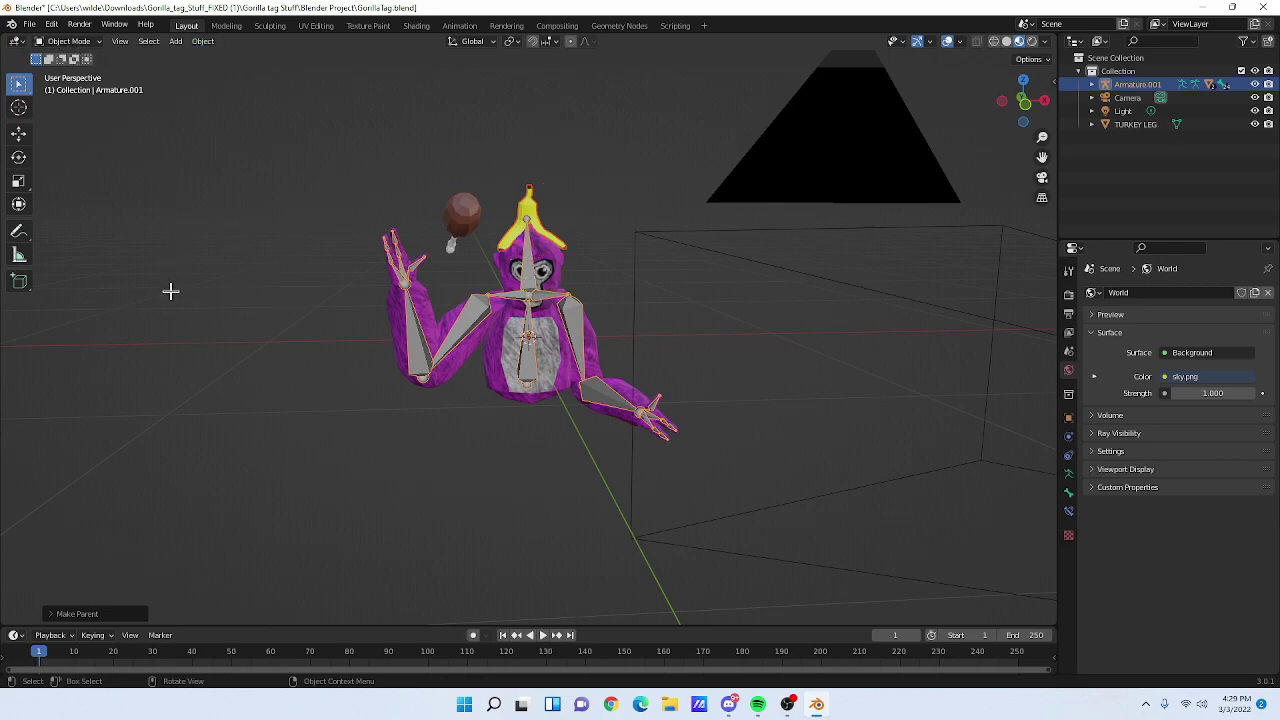
{"action": "left_click", "coordinate": [616, 257]}
- Put the gorilla's armature into Pose Mode and select individual bones around the head, shoulders and right upper arm
{"action": "left_click", "coordinate": [528, 270]}
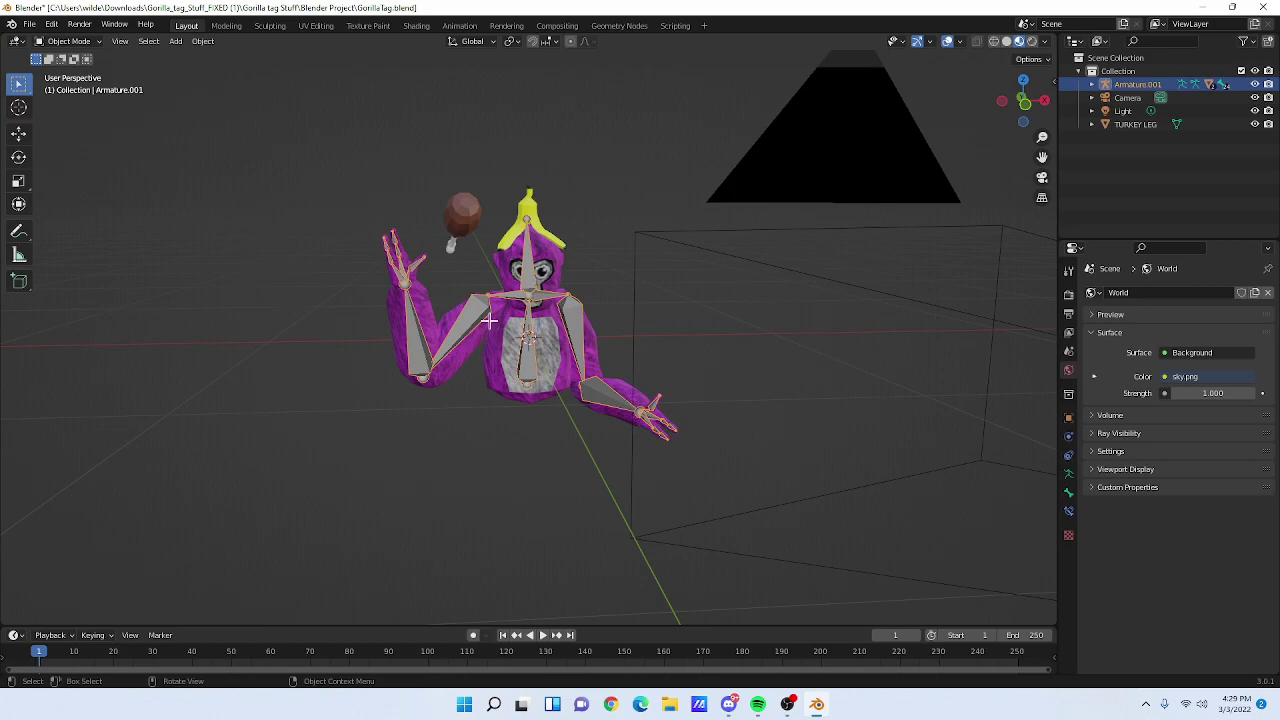
{"action": "left_click", "coordinate": [84, 42]}
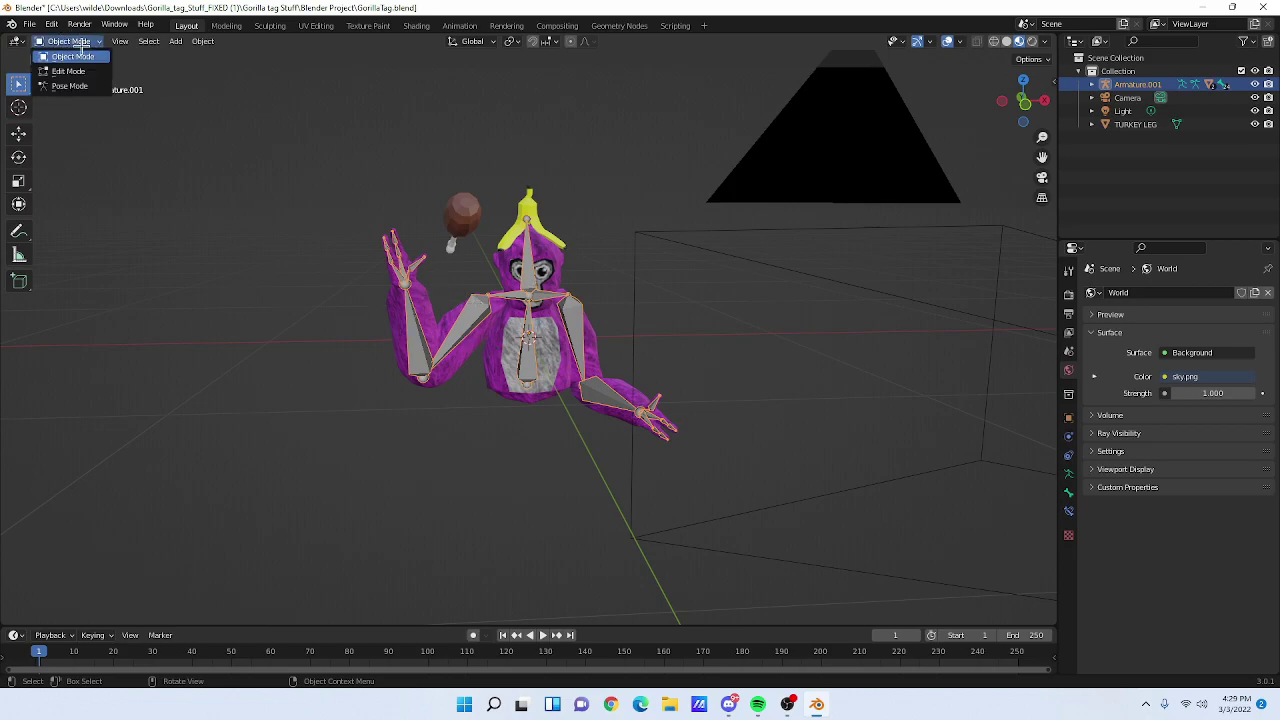
{"action": "left_click", "coordinate": [70, 86]}
{"action": "left_click", "coordinate": [529, 257]}
{"action": "left_click", "coordinate": [495, 317]}
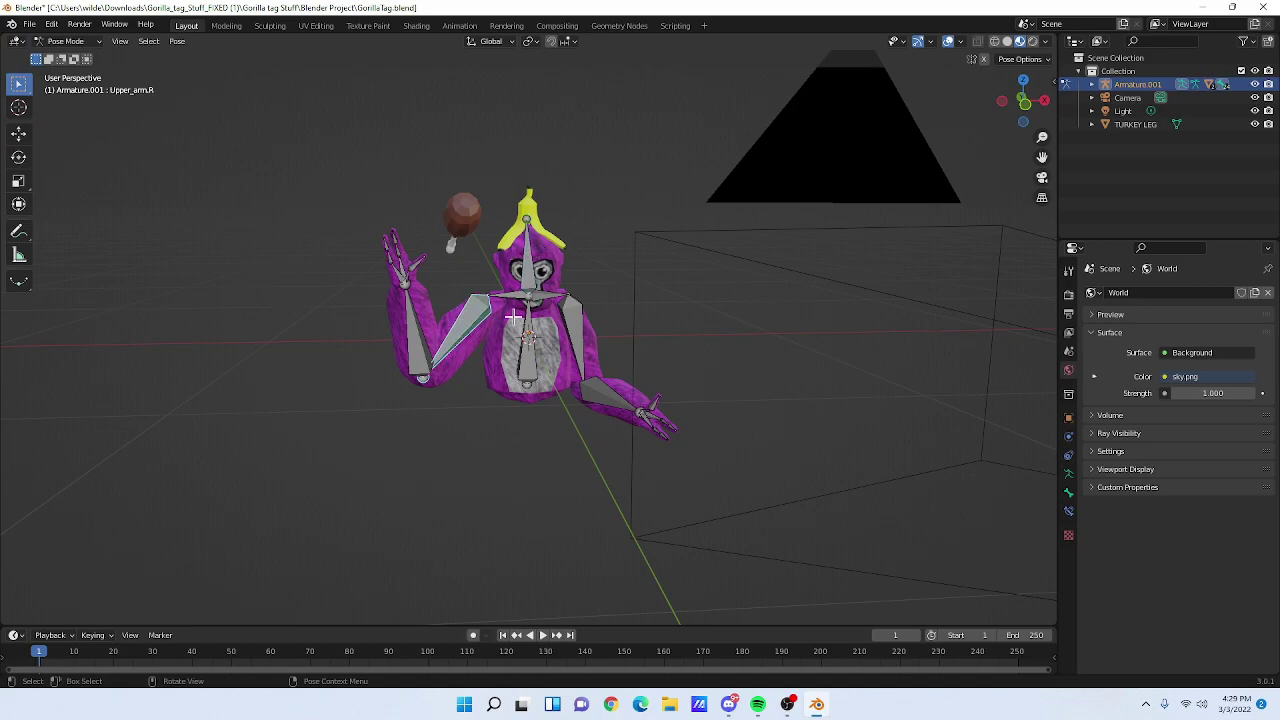
{"action": "left_click", "coordinate": [512, 292]}
{"action": "left_click", "coordinate": [540, 299]}
{"action": "left_click", "coordinate": [505, 293]}
- Rotate the right forearm bone, including a trackball rotation, so the raised hand tilts outward away from the head
{"action": "left_click", "coordinate": [419, 336]}
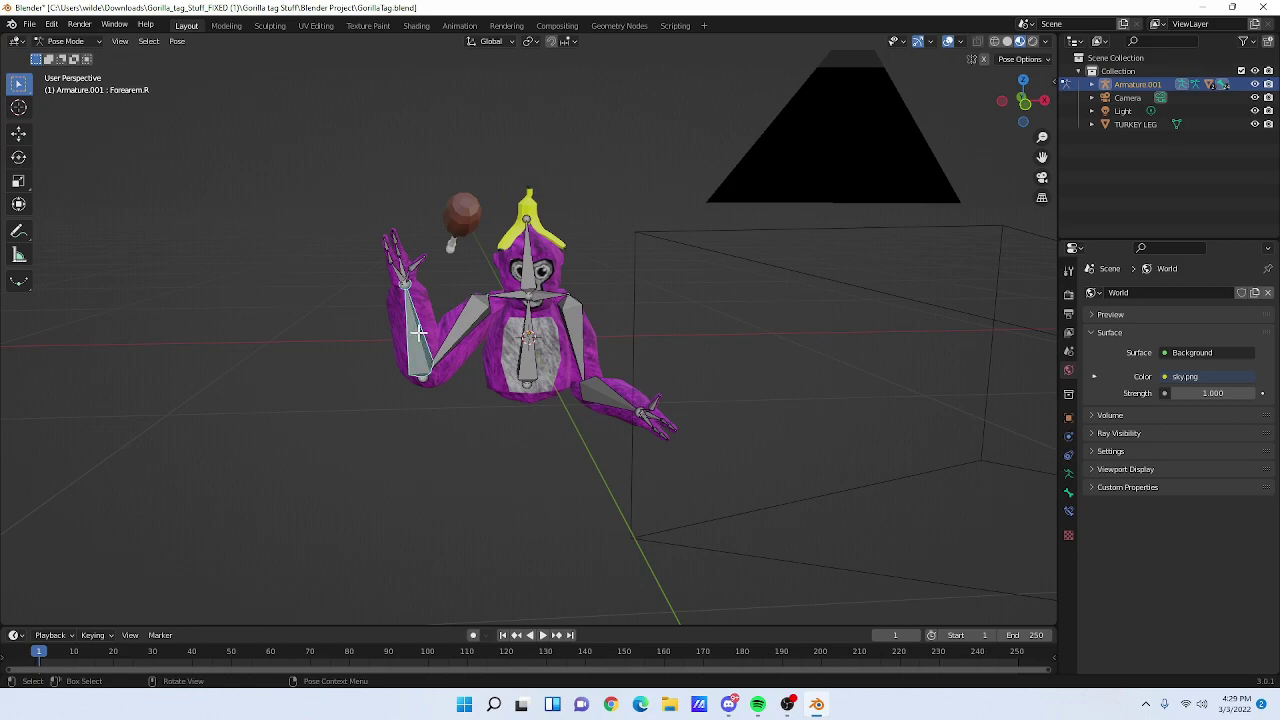
{"action": "key", "text": "r"}
{"action": "left_click", "coordinate": [409, 334]}
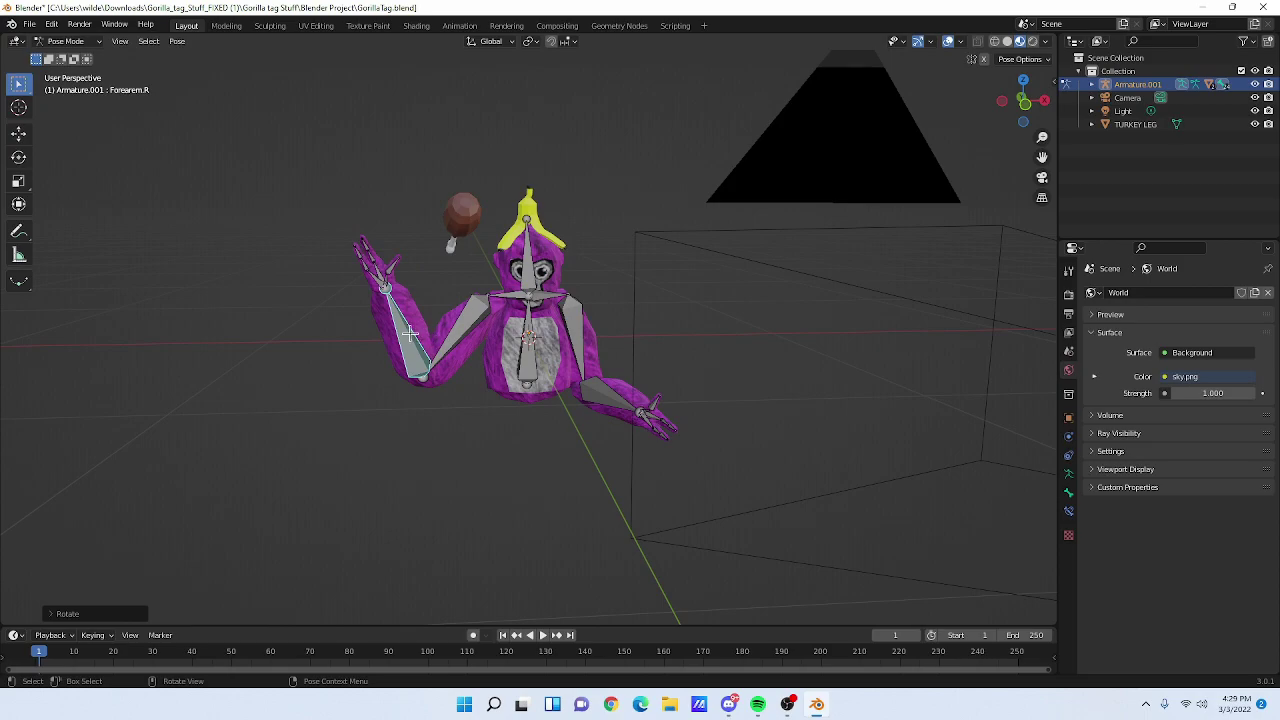
{"action": "key", "text": "r"}
{"action": "key", "text": "r"}
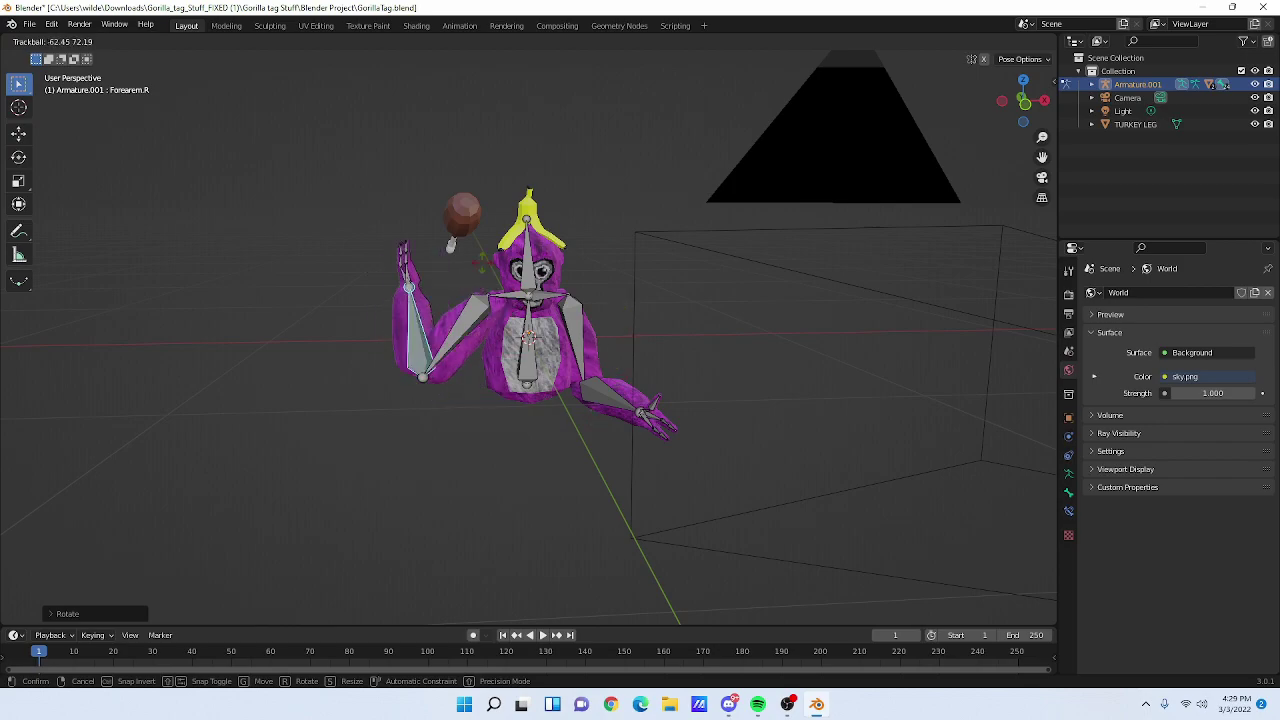
{"action": "left_click", "coordinate": [541, 322]}
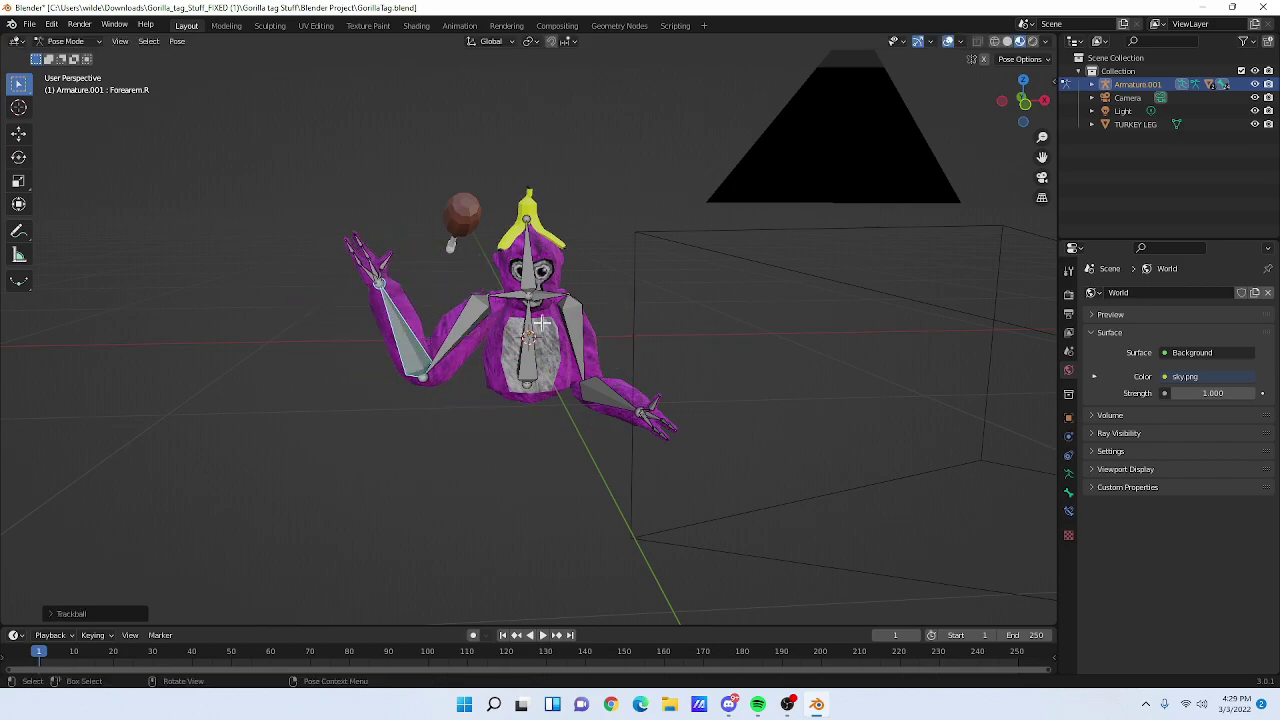
- Rotate the gorilla's head bone slightly to test the attached banana hat, and deselect the bone
{"action": "left_click", "coordinate": [527, 265]}
{"action": "key", "text": "r"}
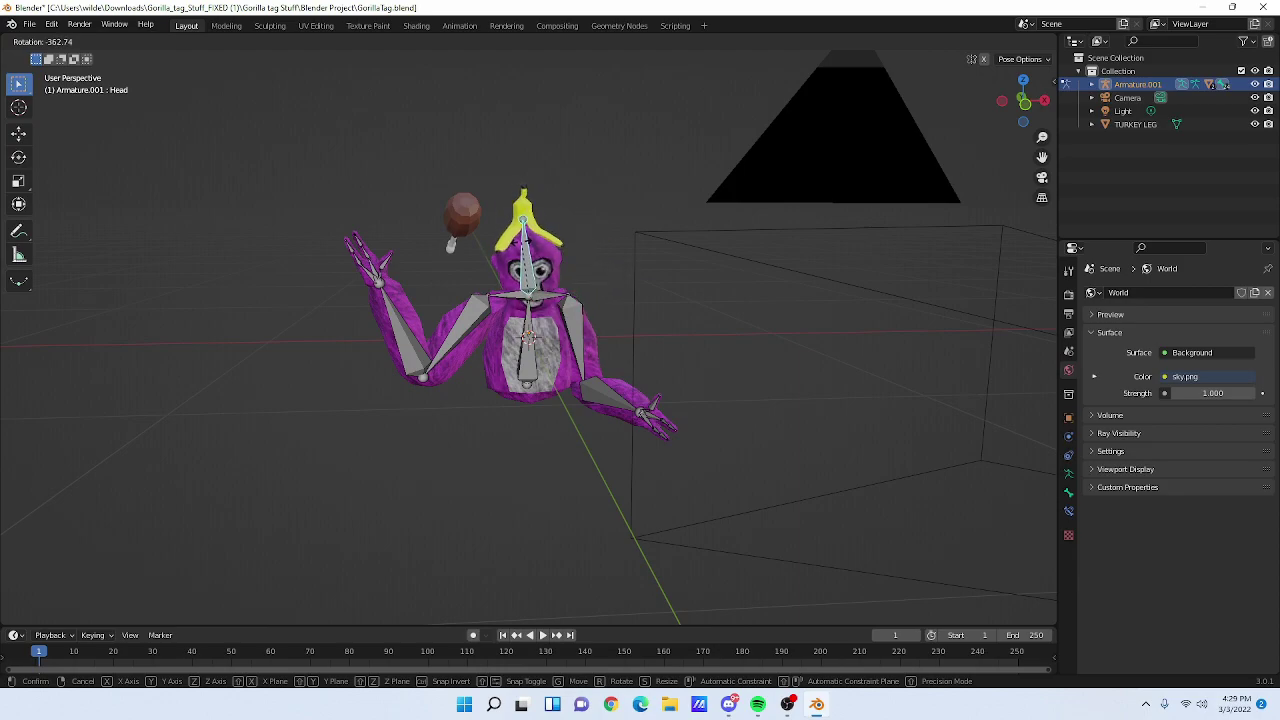
{"action": "left_click", "coordinate": [526, 240]}
{"action": "left_click", "coordinate": [294, 366]}
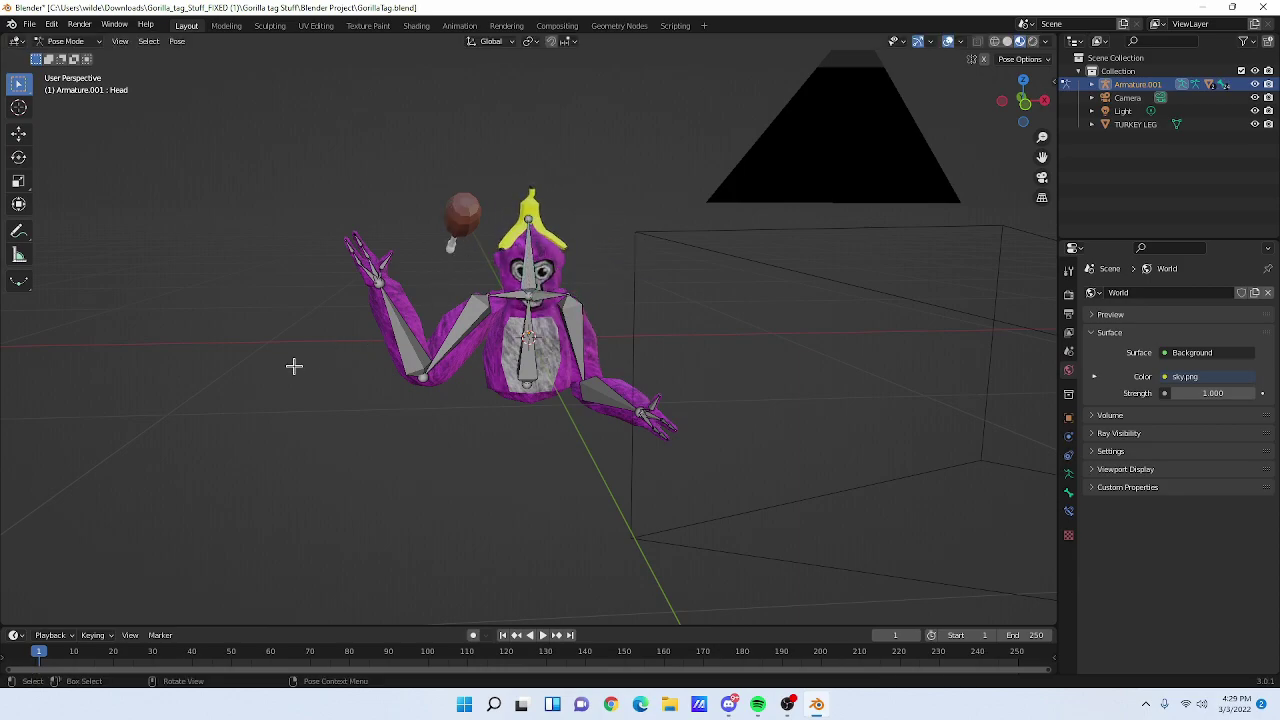
- Look through the camera and reposition it with Walk Navigation so the gorilla faces forward, centred in the frame with the turkey leg
{"action": "middle_click_drag", "start_coordinate": [296, 302], "coordinate": [674, 289]}
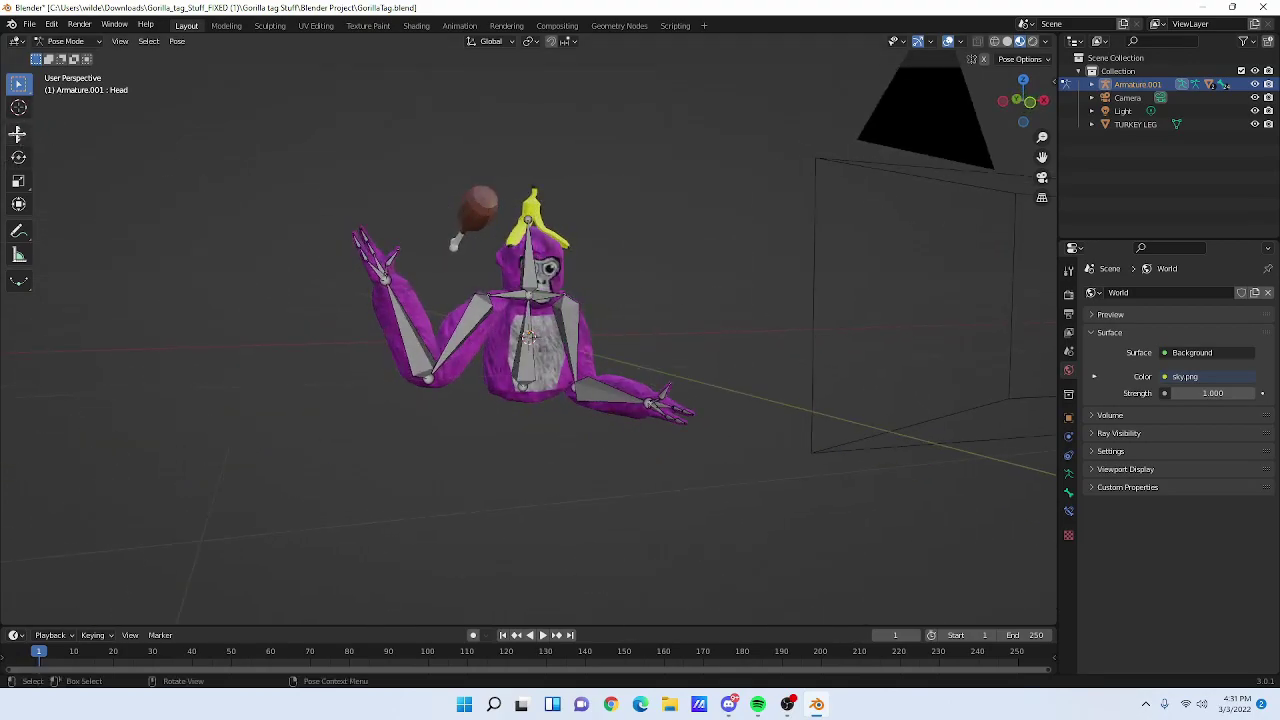
{"action": "middle_click_drag", "start_coordinate": [666, 240], "coordinate": [637, 242]}
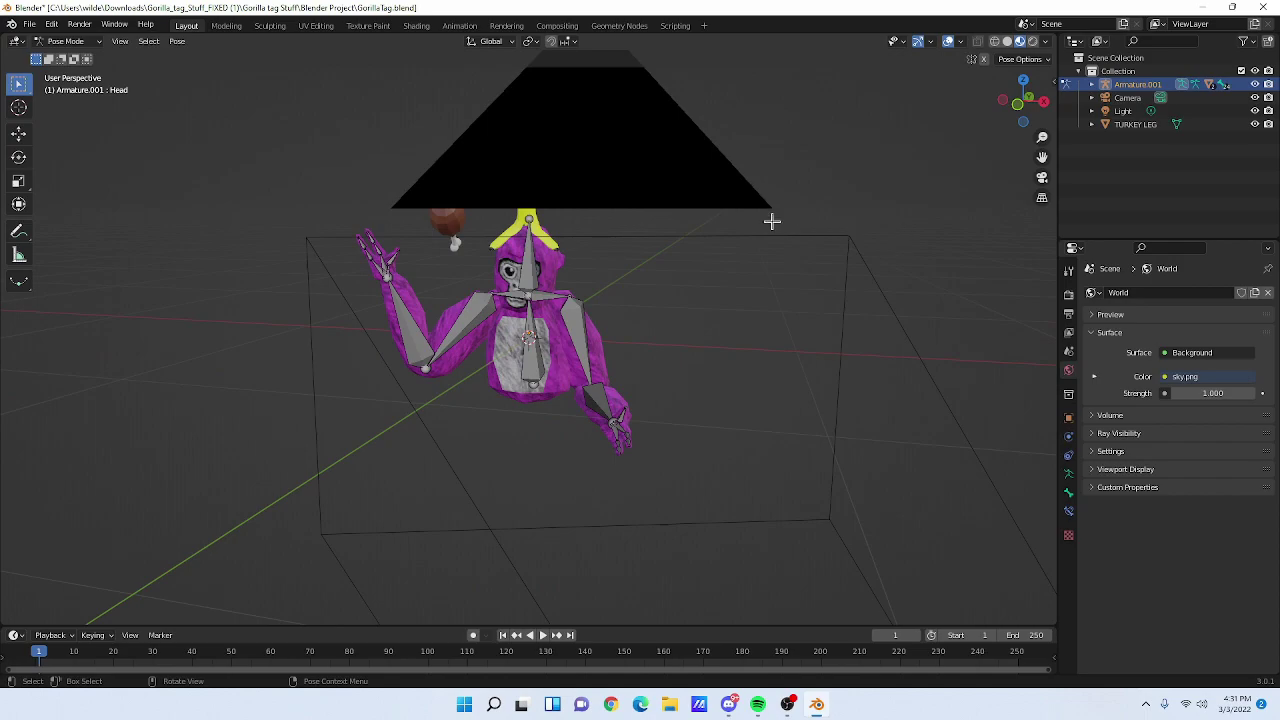
{"action": "left_click", "coordinate": [1042, 179]}
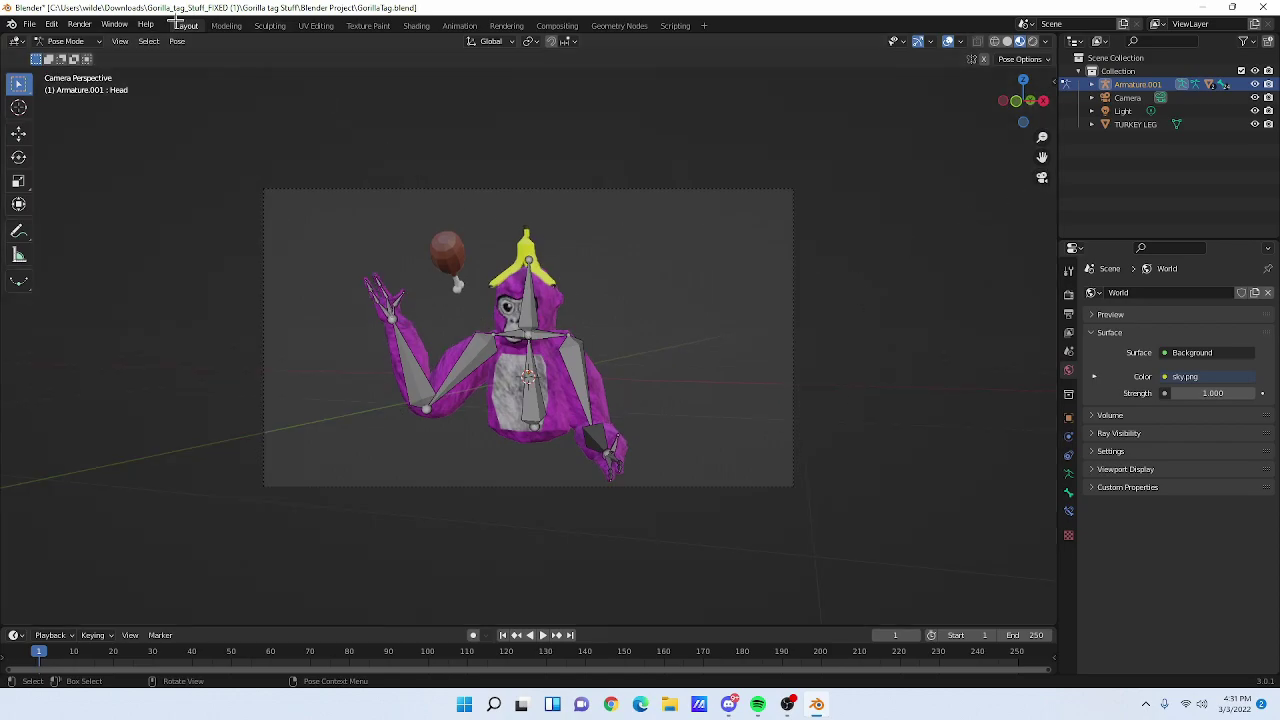
{"action": "left_click", "coordinate": [120, 42]}
{"action": "mouse_move", "coordinate": [209, 208]}
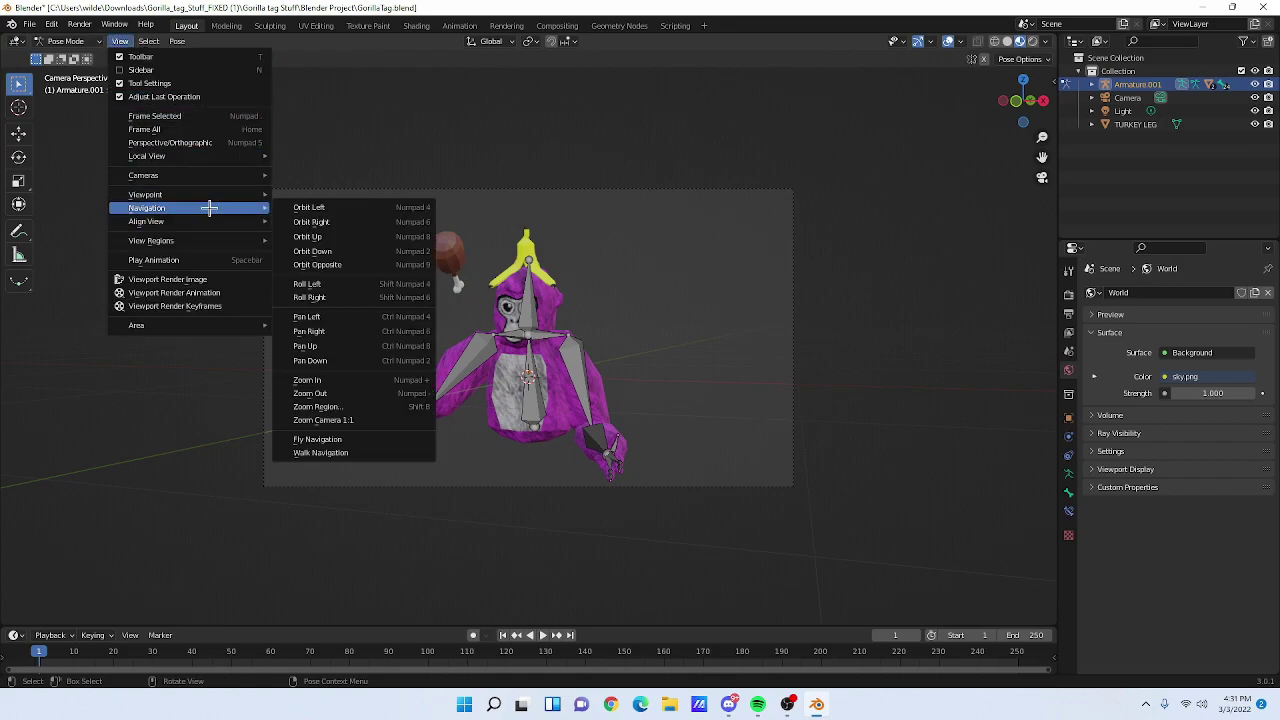
{"action": "left_click", "coordinate": [340, 453]}
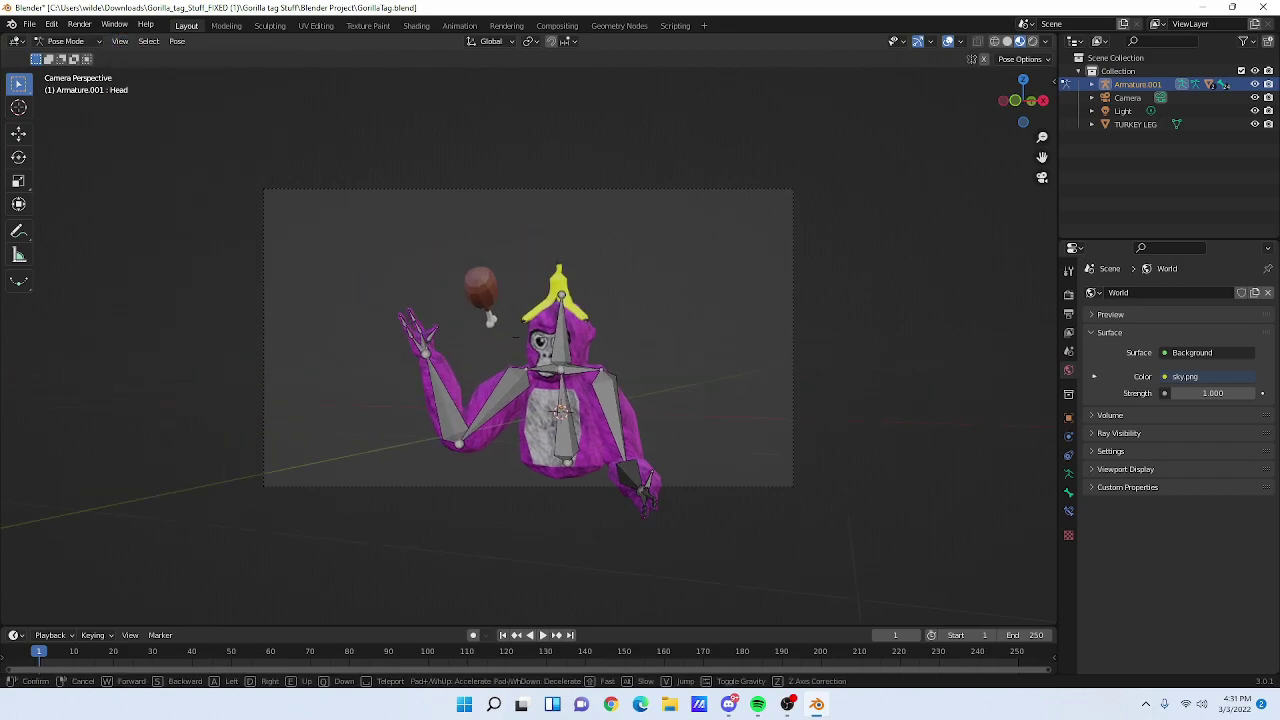
{"action": "key", "text": "s"}
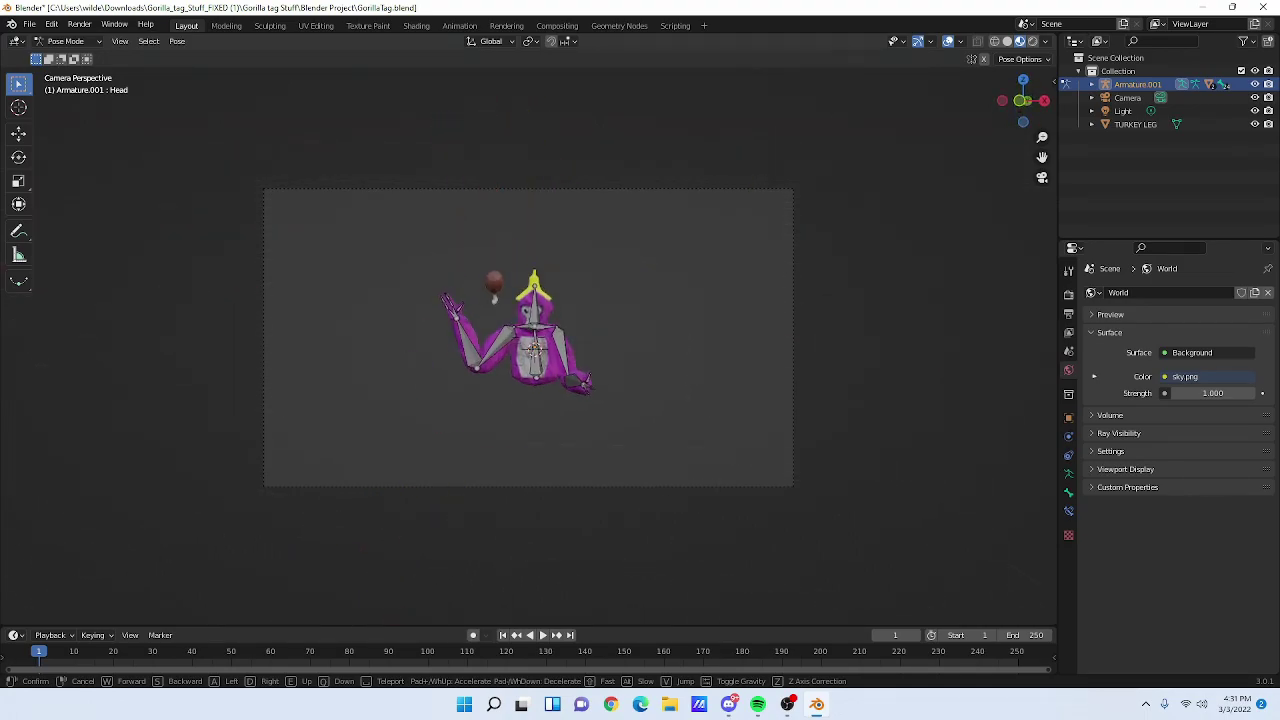
{"action": "key", "text": "w"}
{"action": "key", "text": "s"}
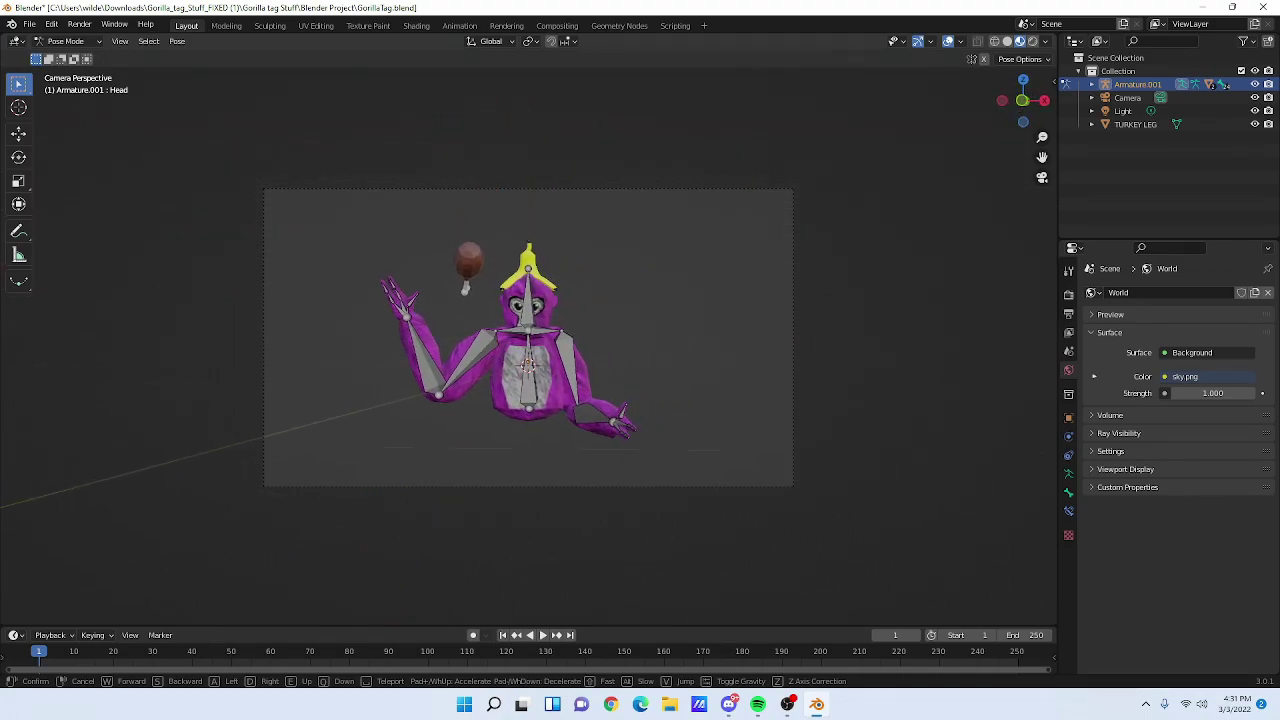
{"action": "left_click", "coordinate": [528, 330]}
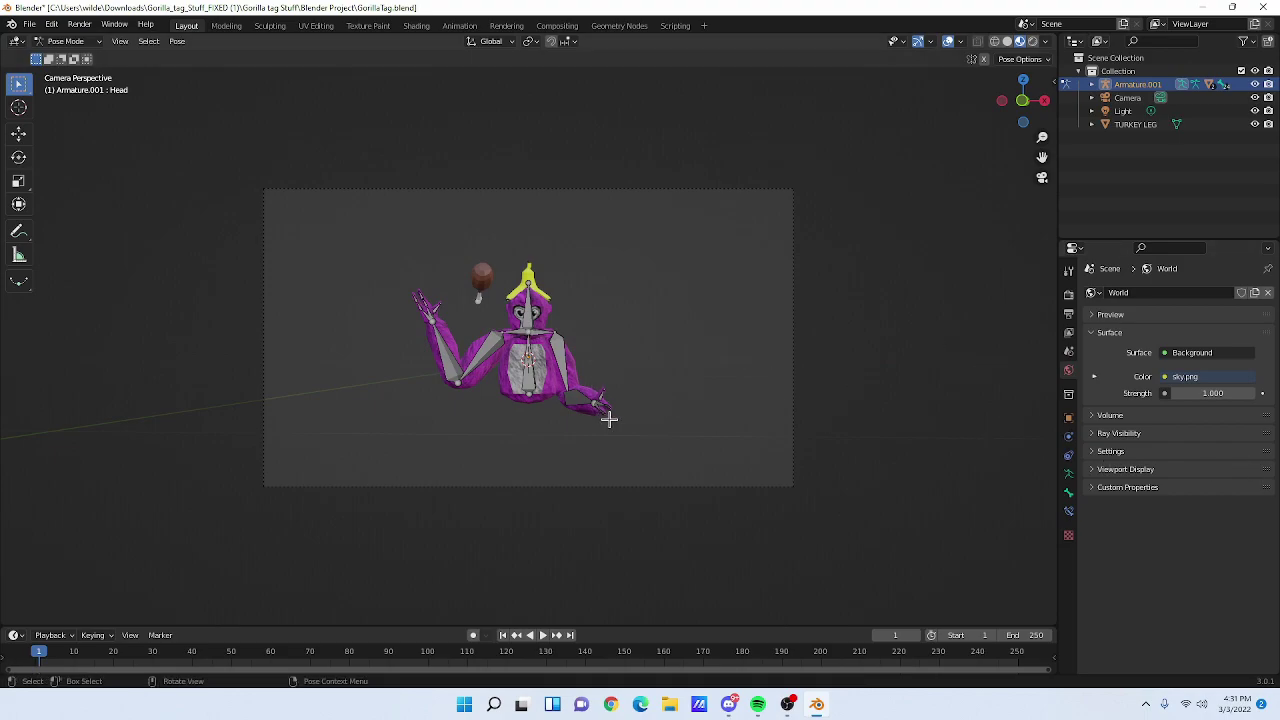
- Render the current frame to check the shot, close the render window and leave the camera view
{"action": "key", "text": "F12"}
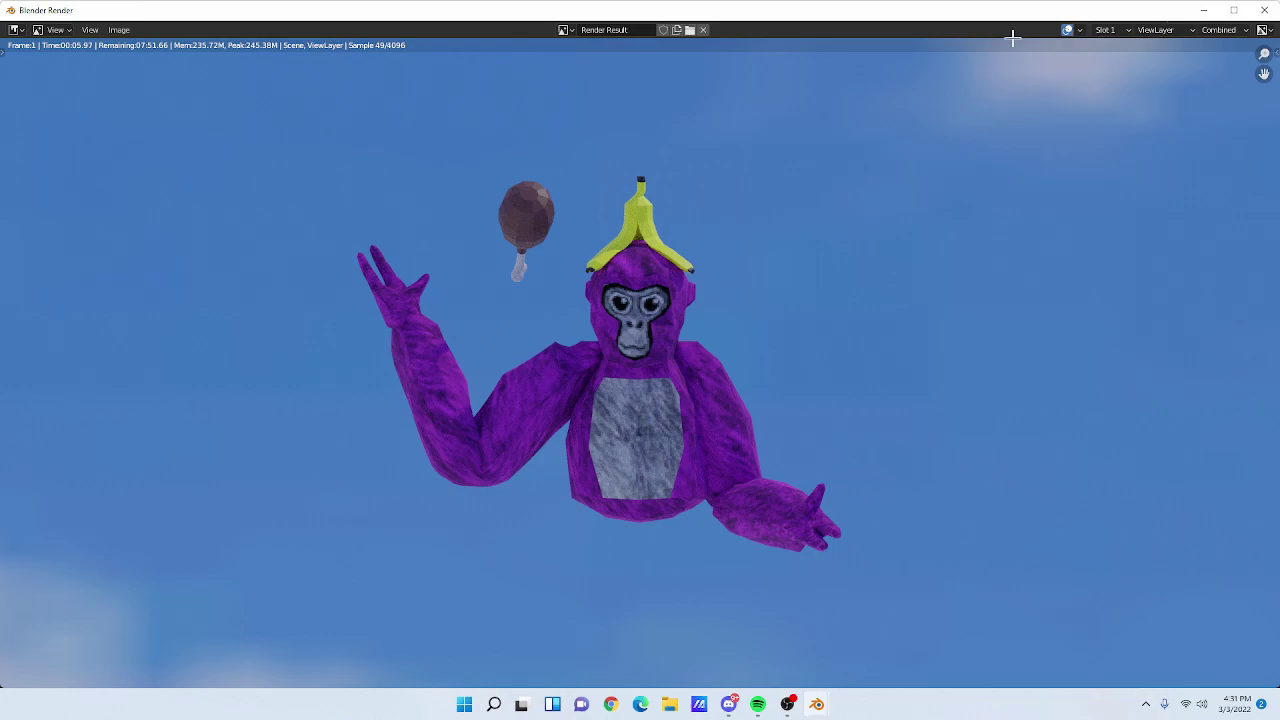
{"action": "left_click", "coordinate": [1265, 10]}
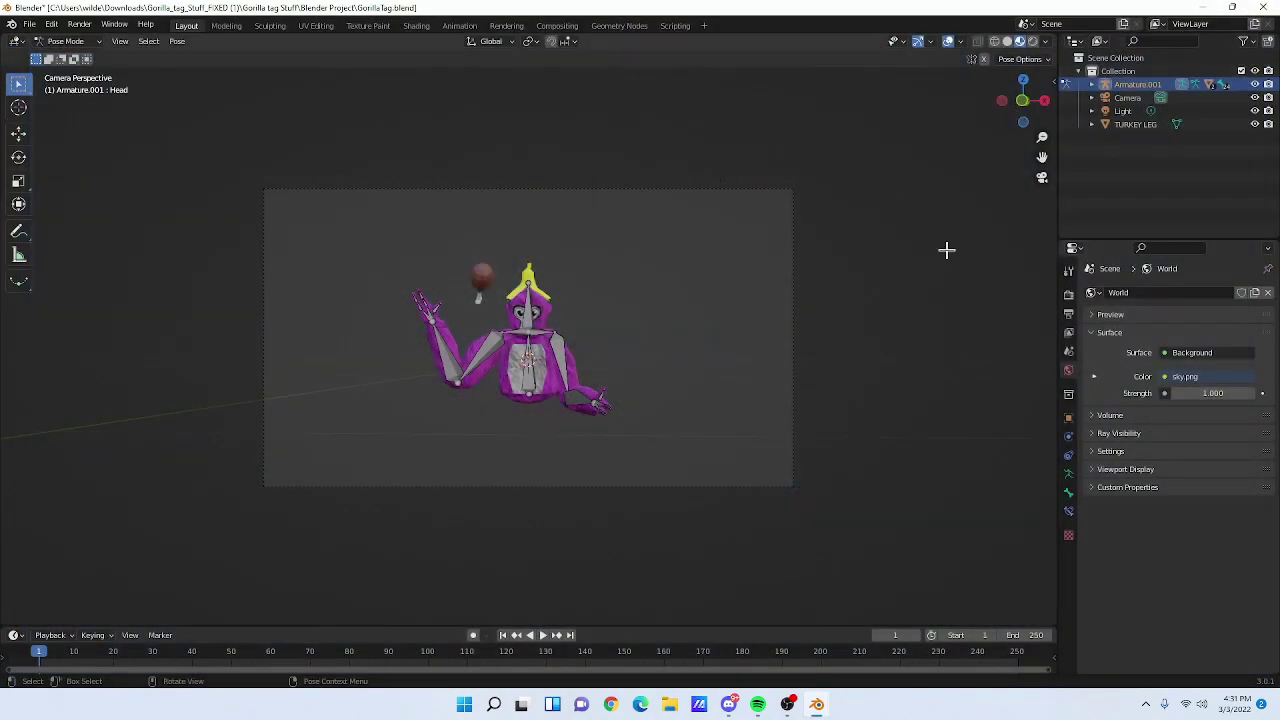
{"action": "left_click", "coordinate": [1042, 177]}
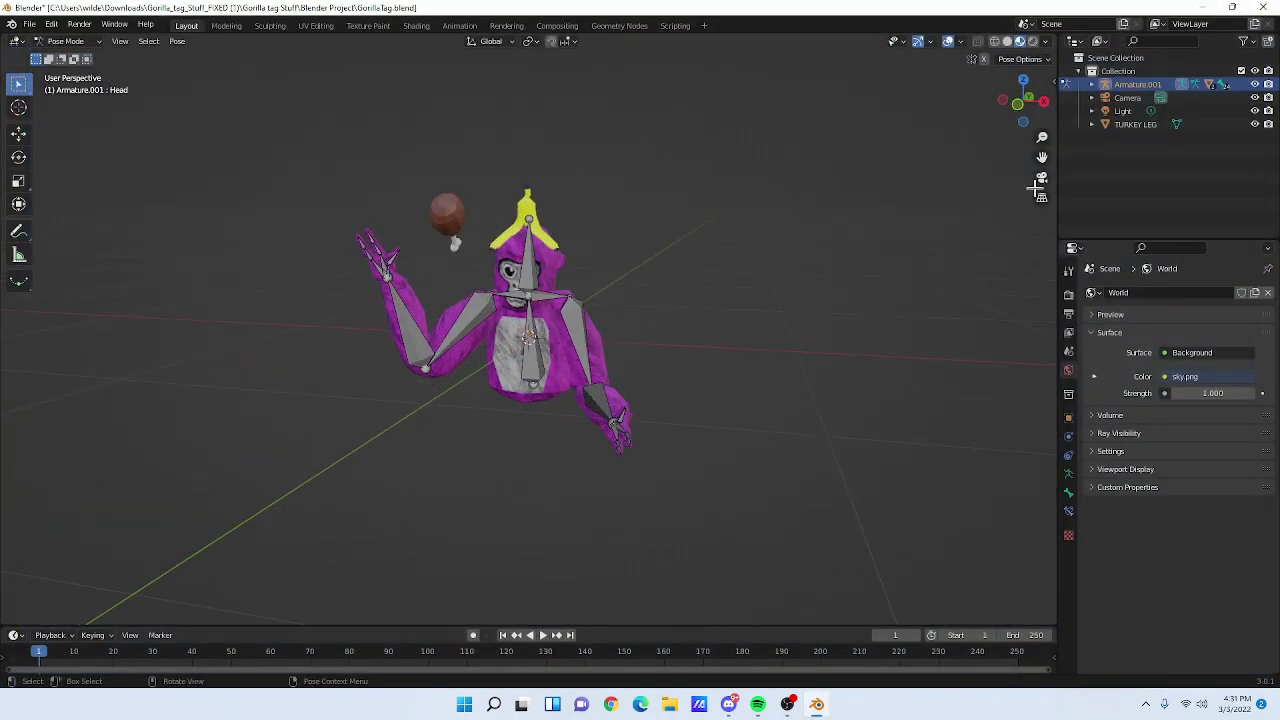
{"action": "middle_click_drag", "start_coordinate": [592, 386], "coordinate": [86, 386]}
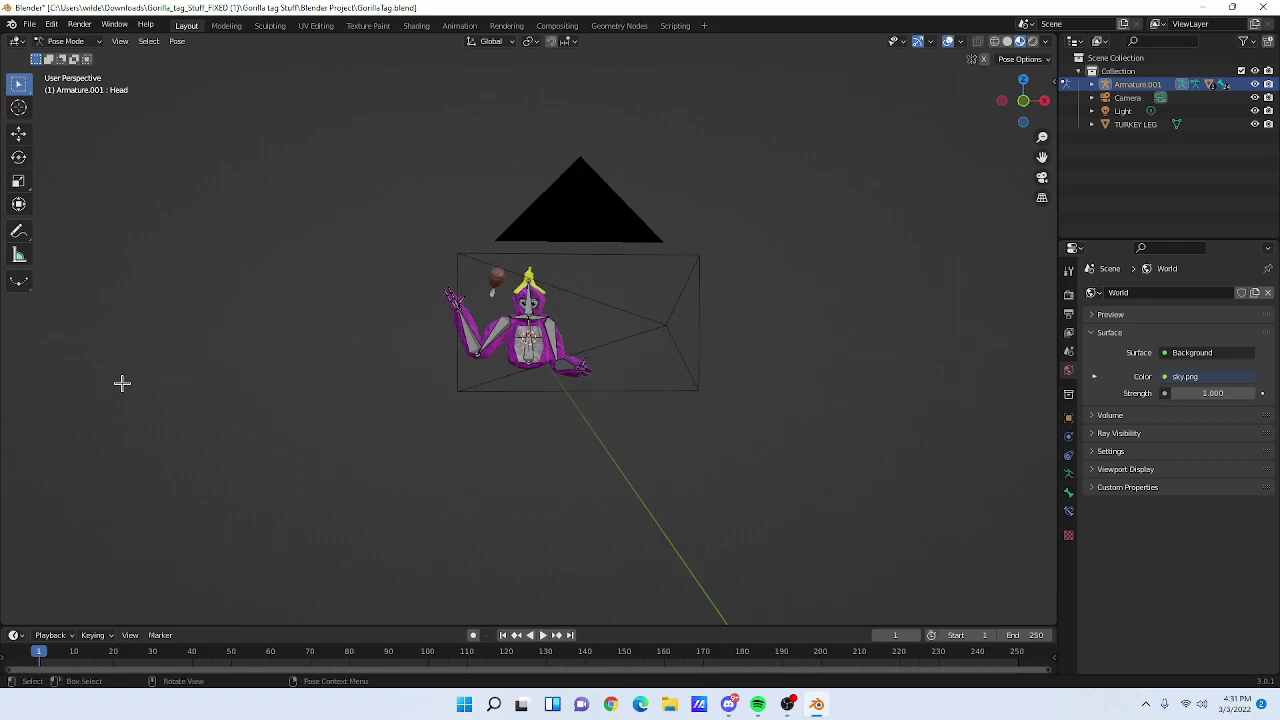
{"action": "scroll", "coordinate": [433, 378], "scroll_direction": "up", "scroll_amount": 6}
{"action": "middle_click_drag", "start_coordinate": [579, 221], "coordinate": [513, 353]}
{"action": "scroll", "coordinate": [463, 333], "scroll_direction": "down", "scroll_amount": 4}
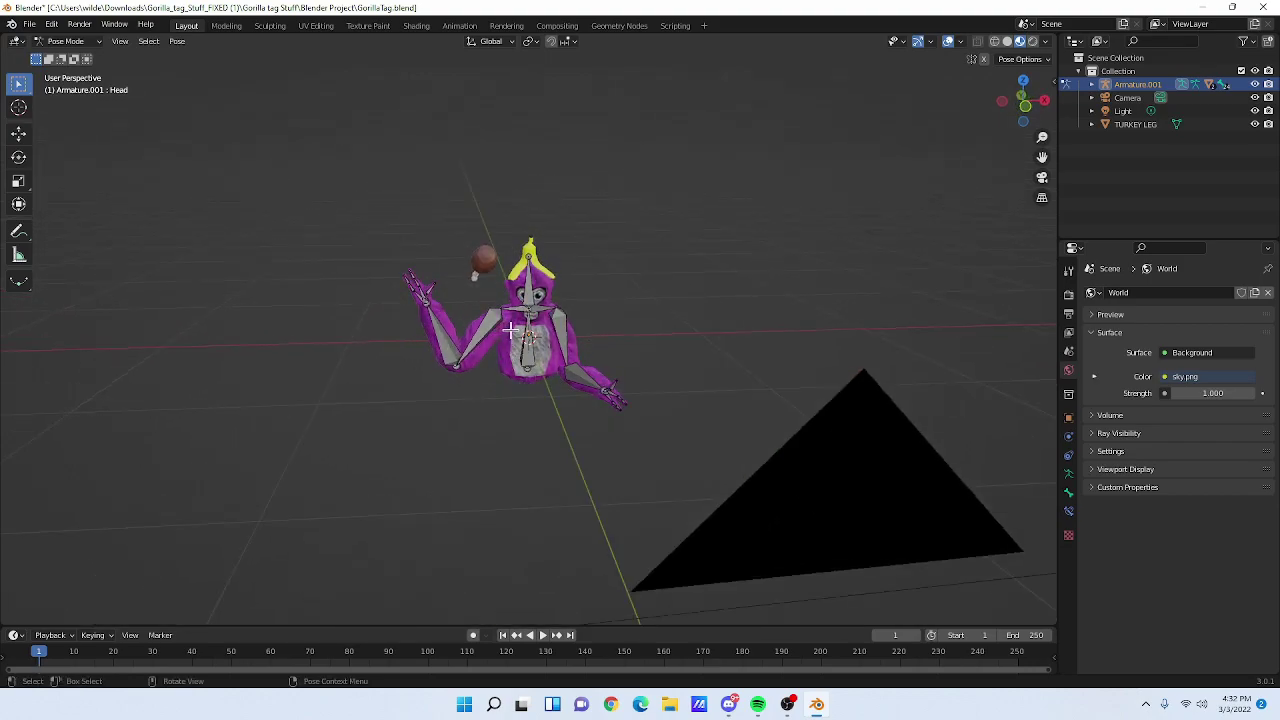